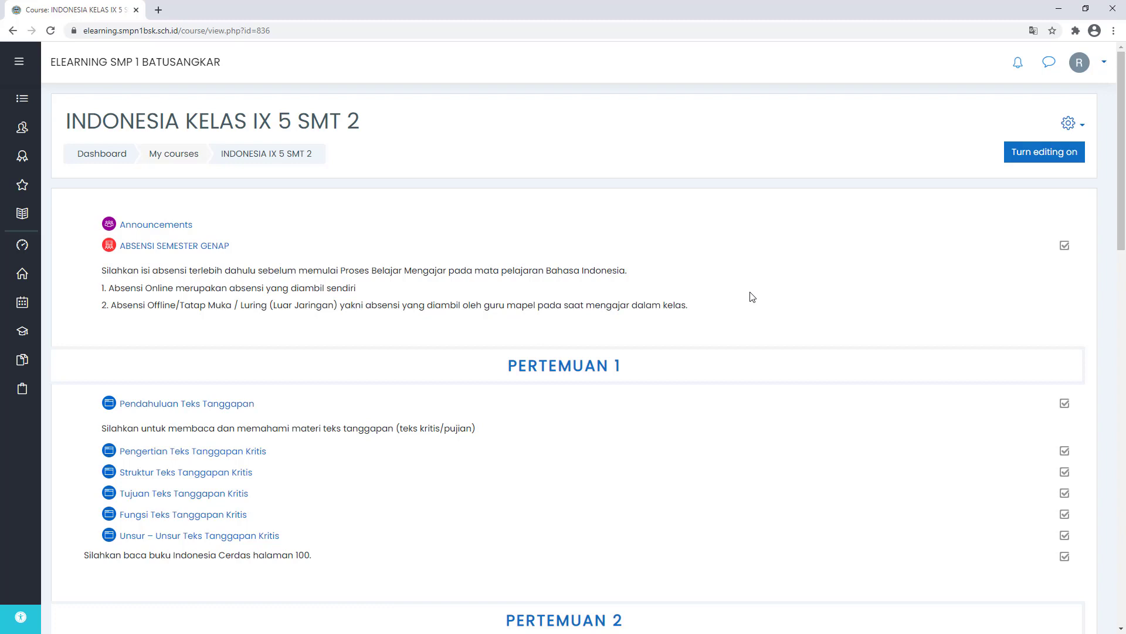
# - Open the course question bank and filter it to the INDONESIA TEKS TANGGAPAN (4) category
pyautogui.scroll(-1, 749, 300)
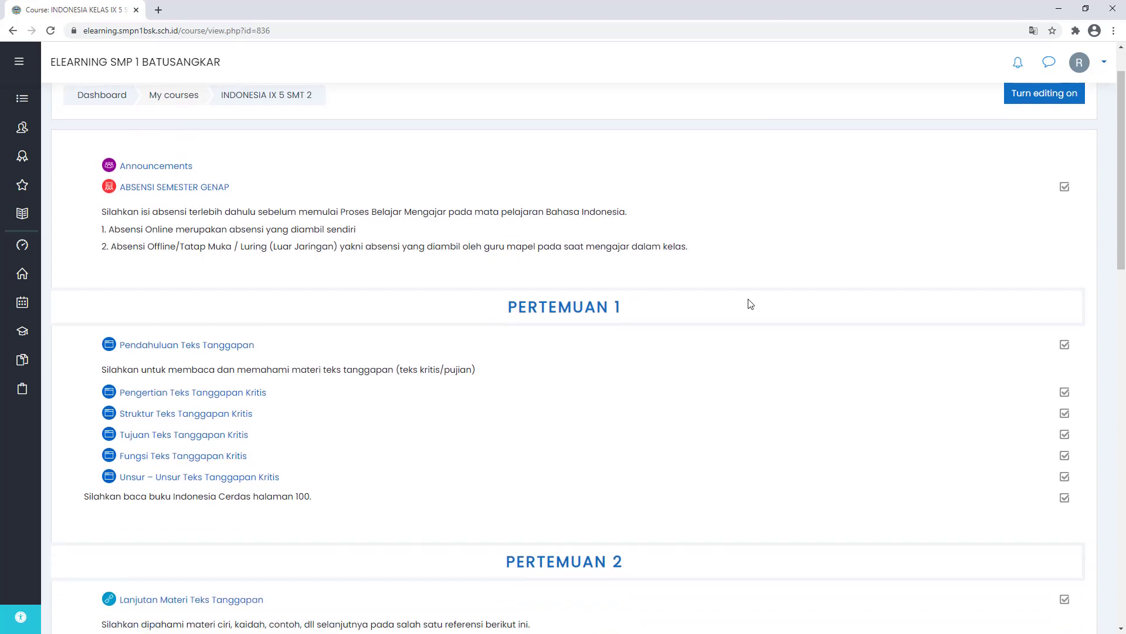
pyautogui.scroll(1, 747, 315)
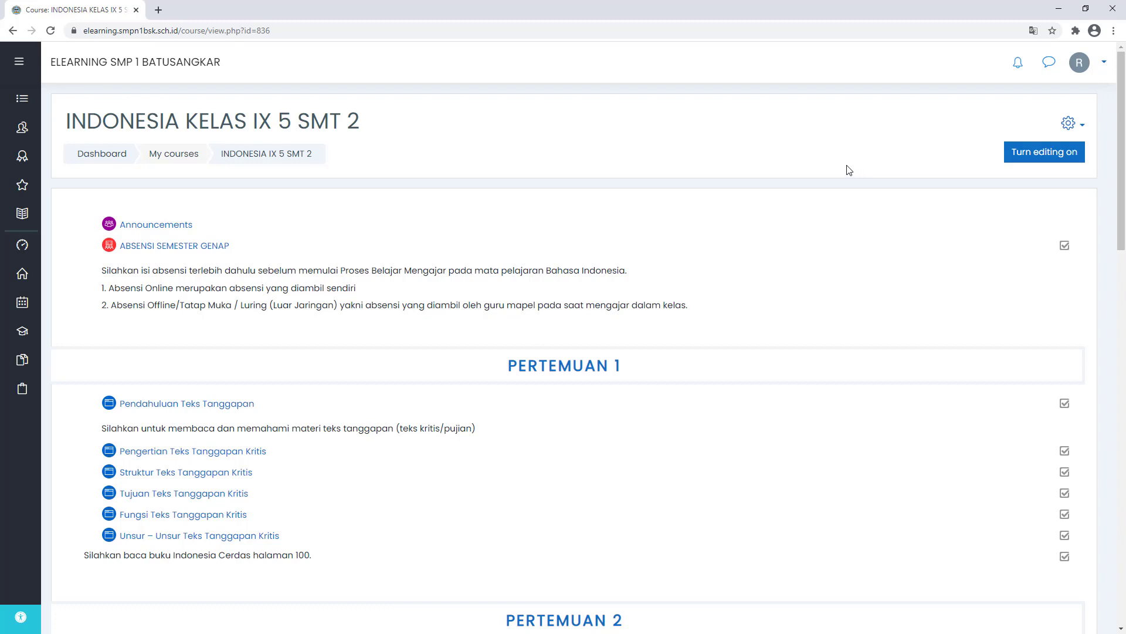
pyautogui.click(1068, 125)
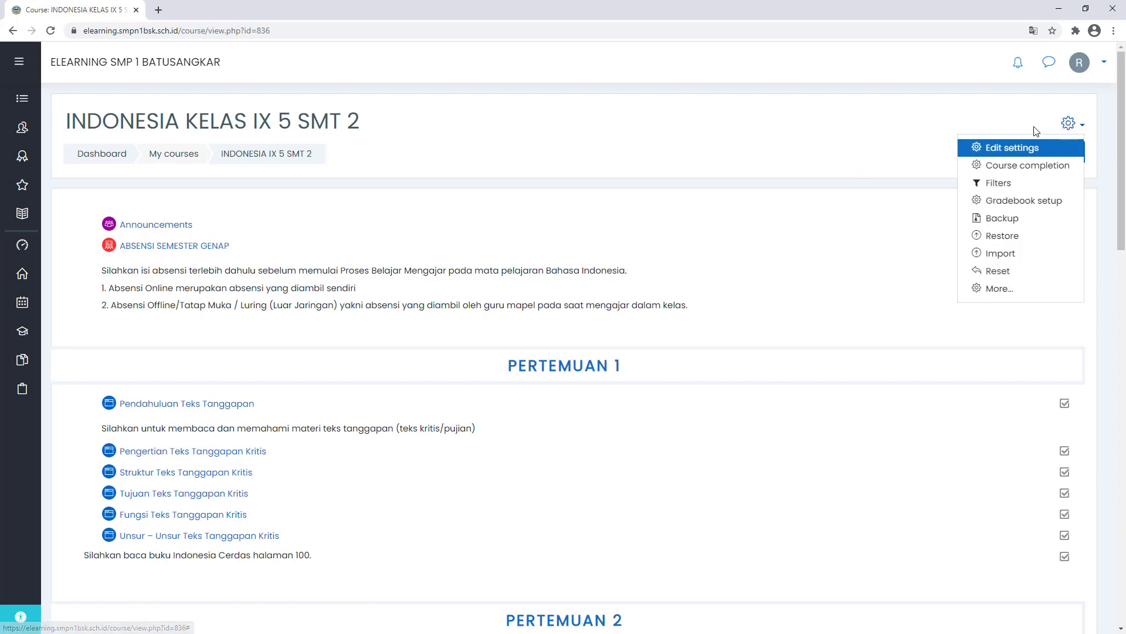
pyautogui.click(1001, 288)
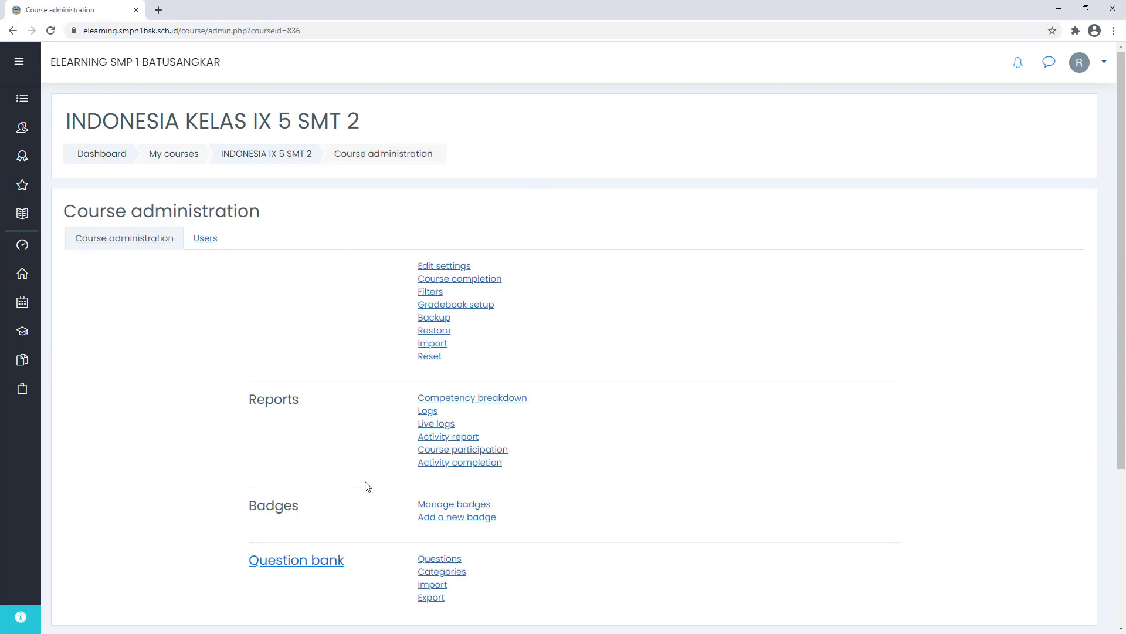
pyautogui.scroll(-2, 364, 485)
pyautogui.click(306, 448)
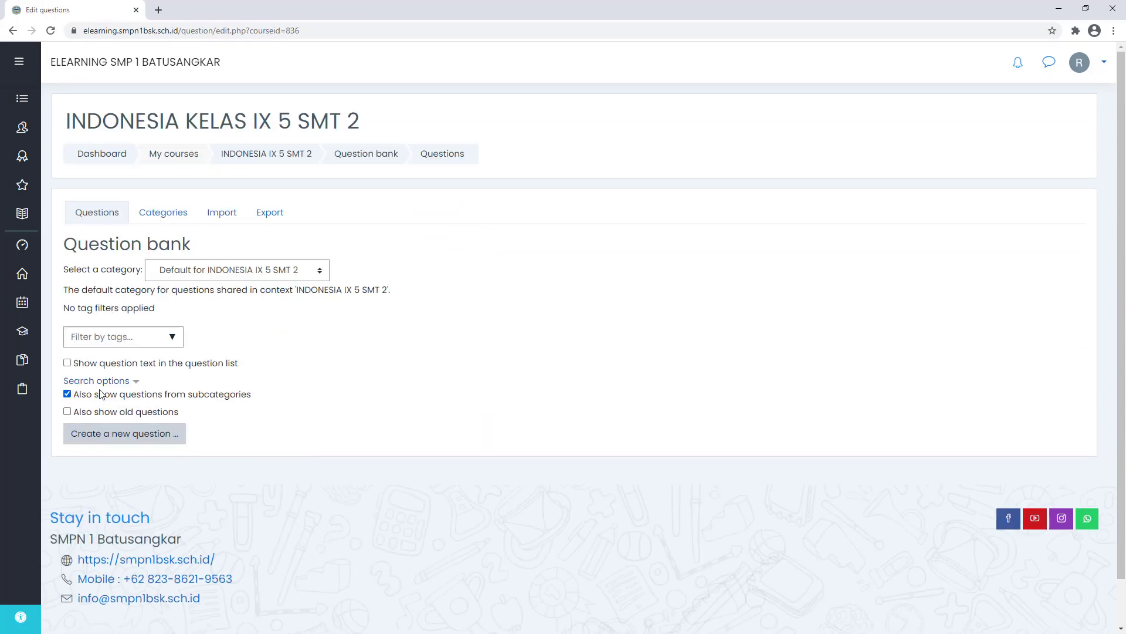
pyautogui.click(184, 270)
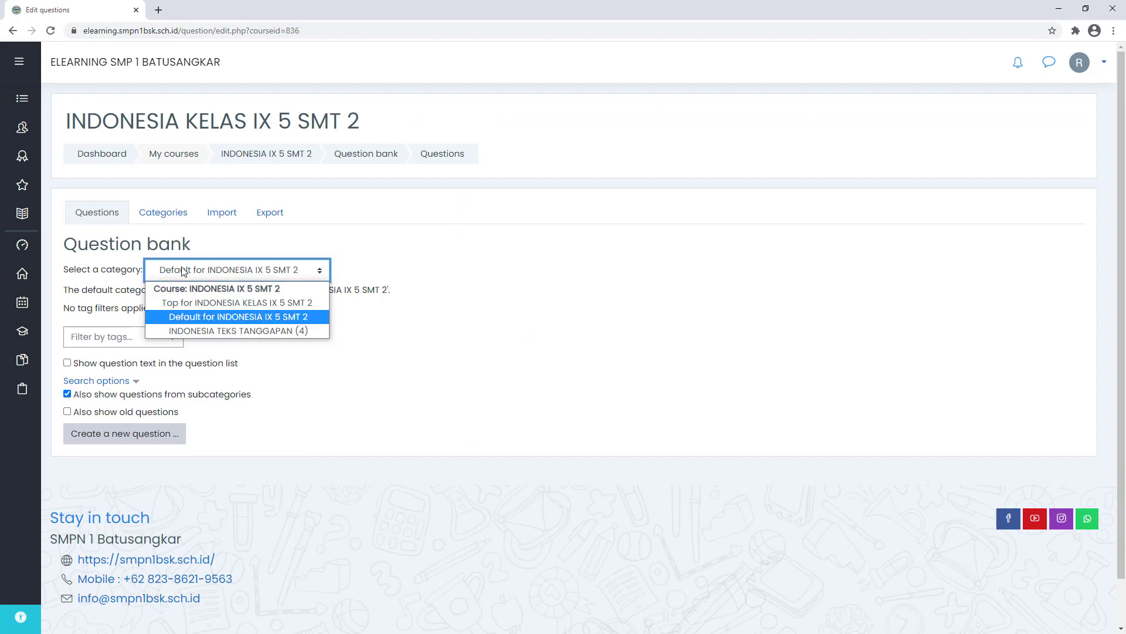
pyautogui.click(299, 330)
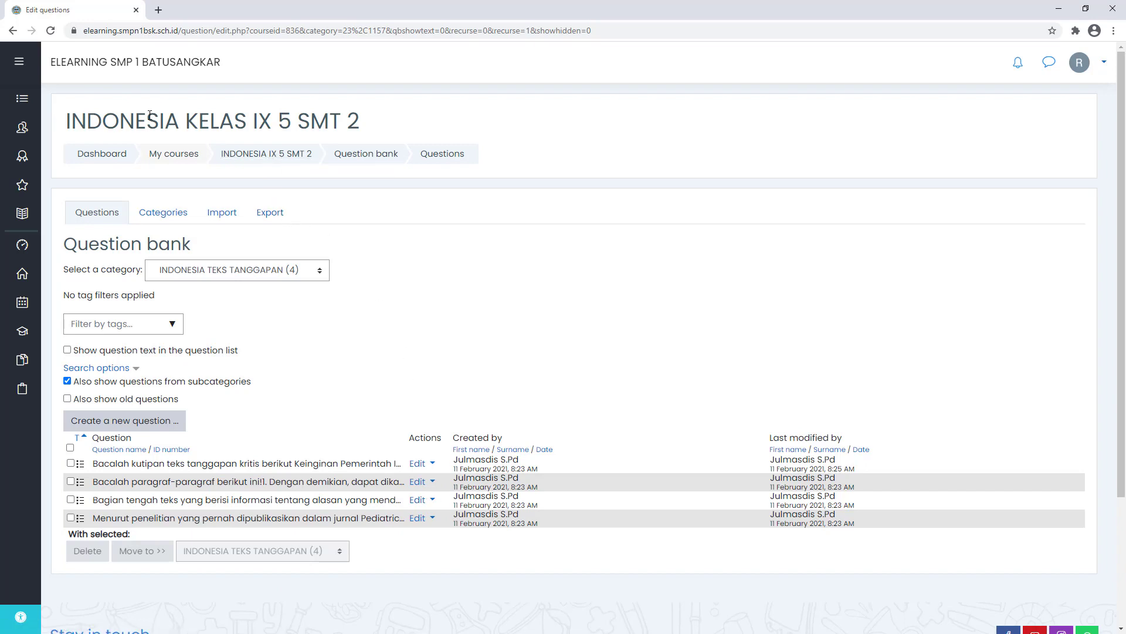
pyautogui.tripleClick(365, 128)
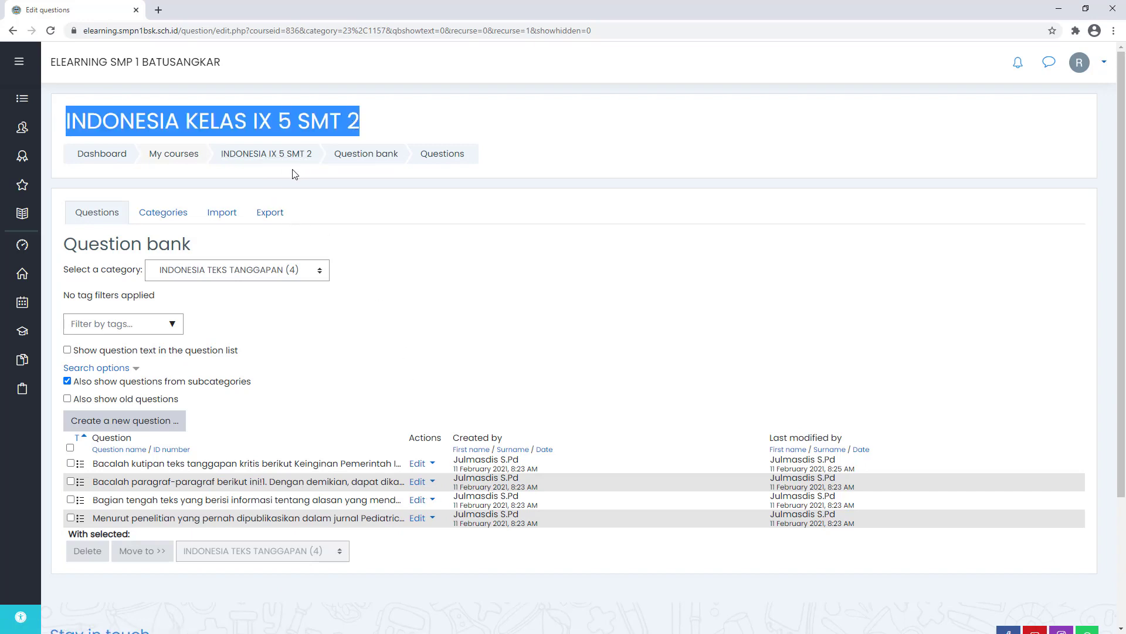
# - Return to the INDONESIA KELAS IX 5 SMT 2 course page, dismiss the translate popup, and turn editing on
pyautogui.click(265, 153)
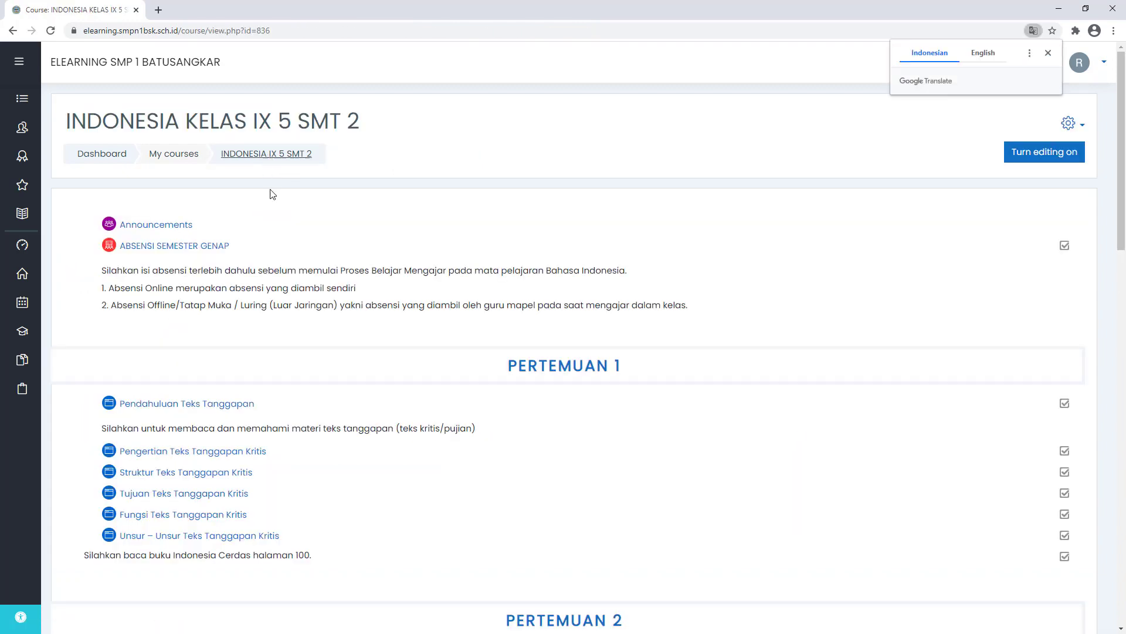
pyautogui.scroll(-2, 282, 194)
pyautogui.scroll(3, 431, 246)
pyautogui.click(1049, 52)
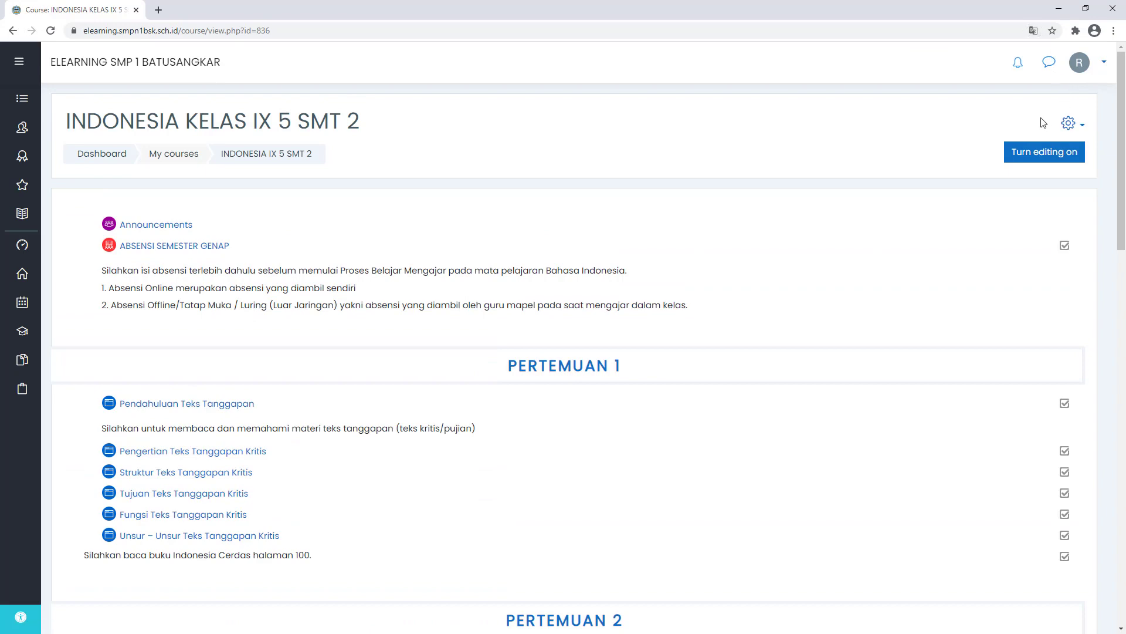
pyautogui.scroll(-15, 805, 294)
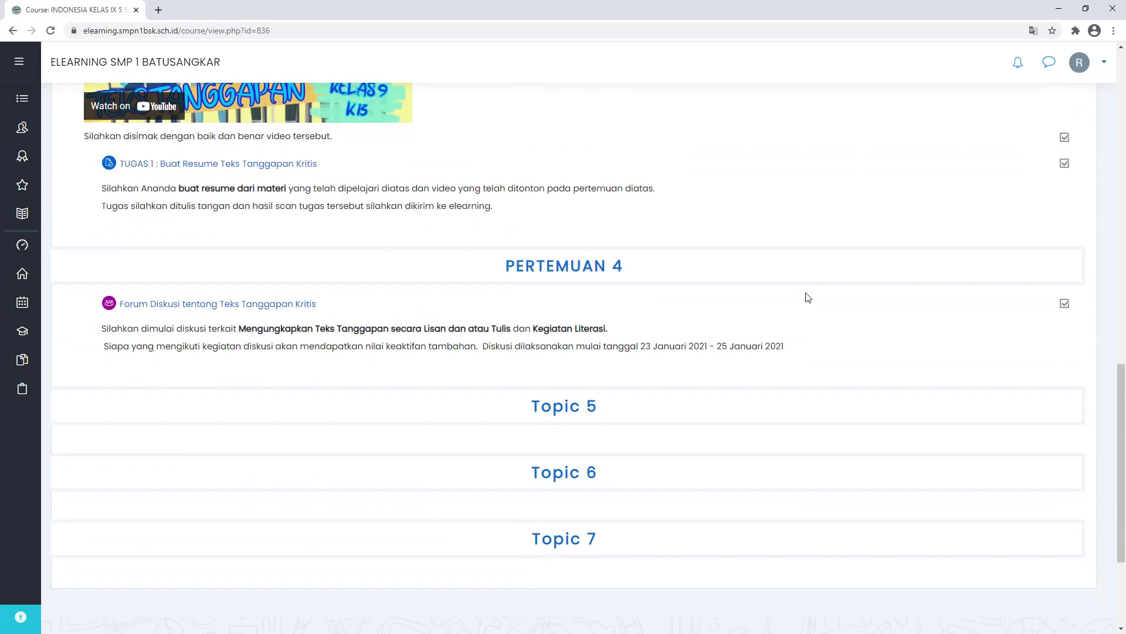
pyautogui.scroll(-1, 805, 298)
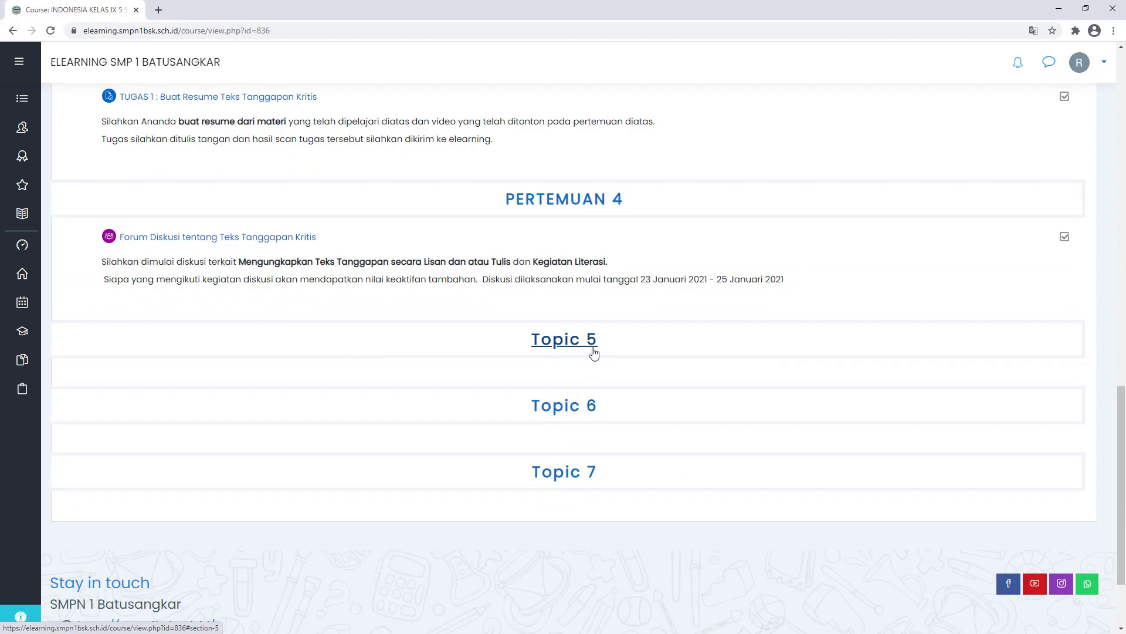
pyautogui.scroll(16, 593, 352)
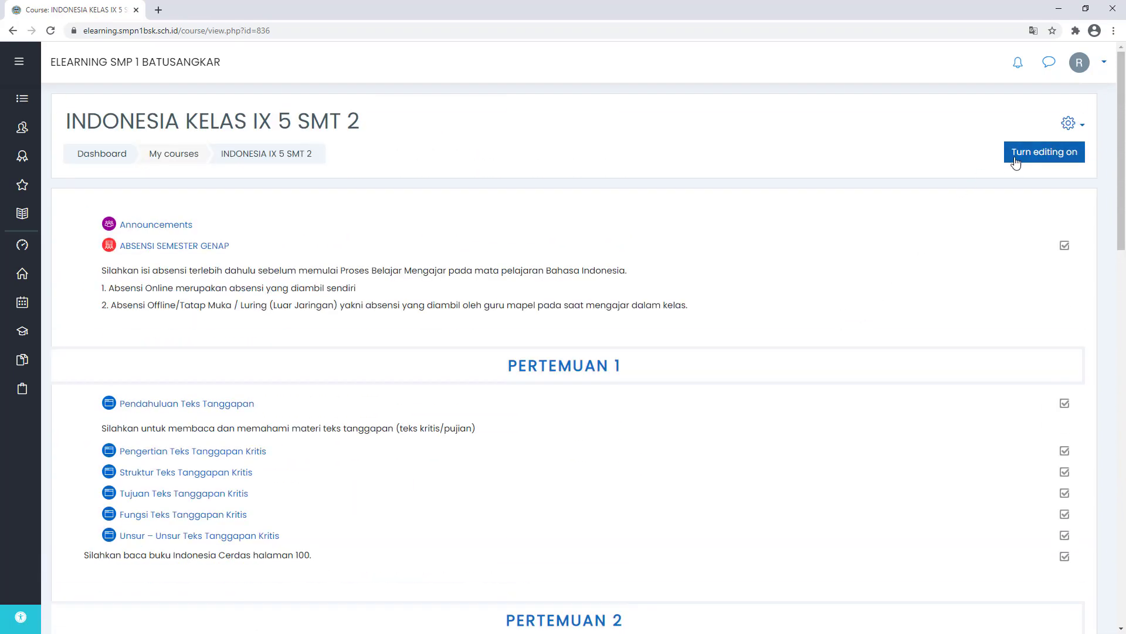
pyautogui.click(1017, 163)
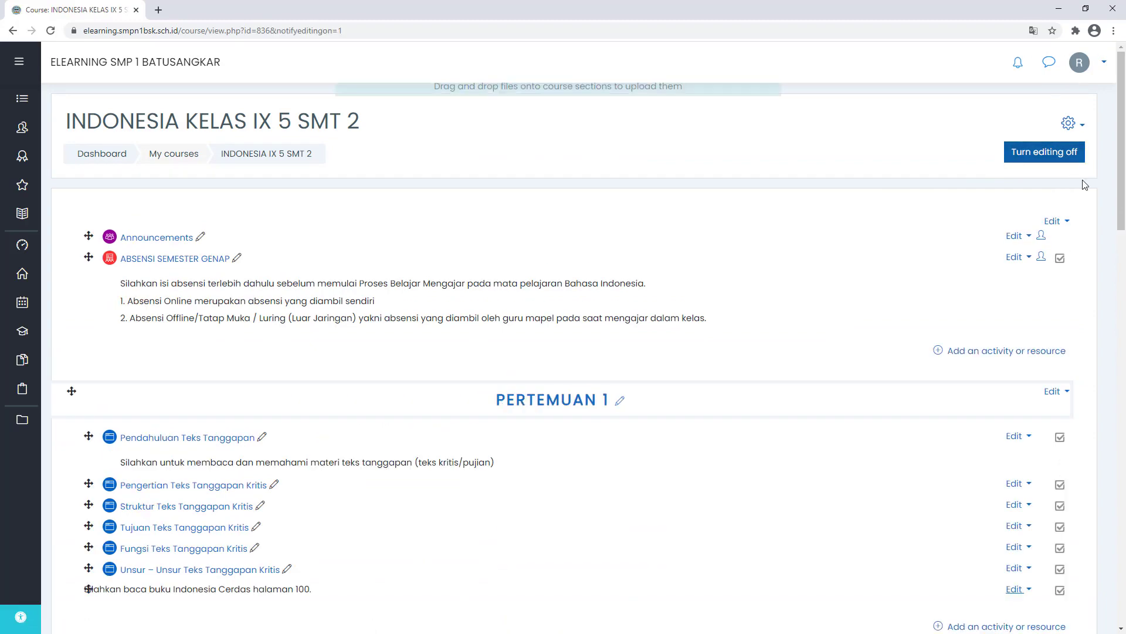
pyautogui.scroll(-15, 1075, 237)
pyautogui.scroll(-6, 1076, 237)
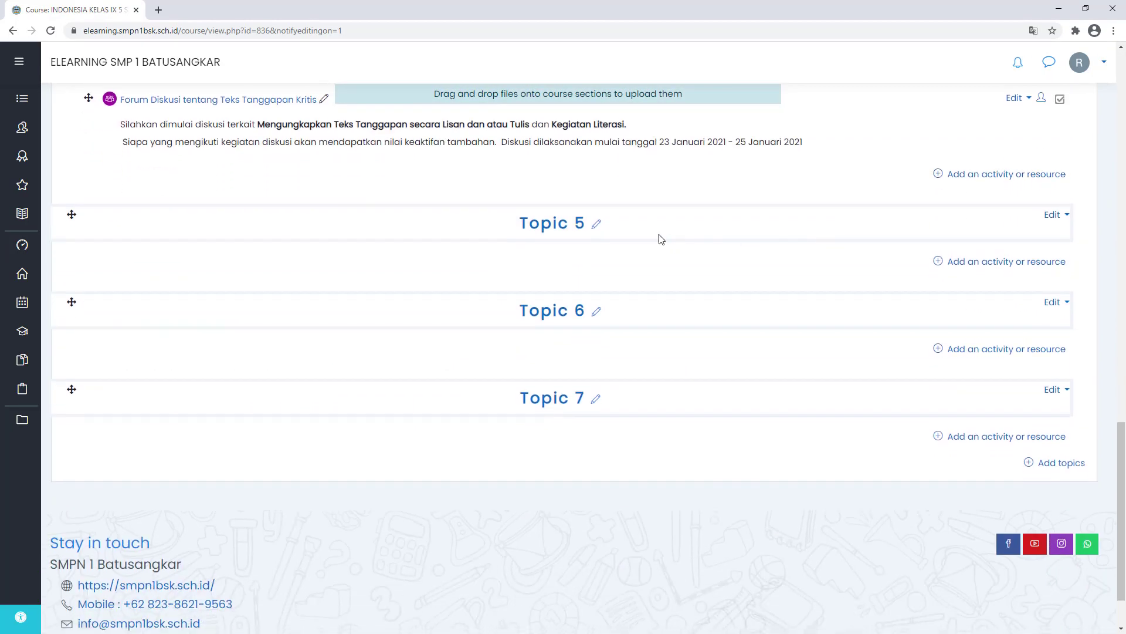
# - Retitle Topic 5 as 'PENILAIAN TENGAH SEMESTER (PTS)', trimming the mistyped first version
pyautogui.click(598, 225)
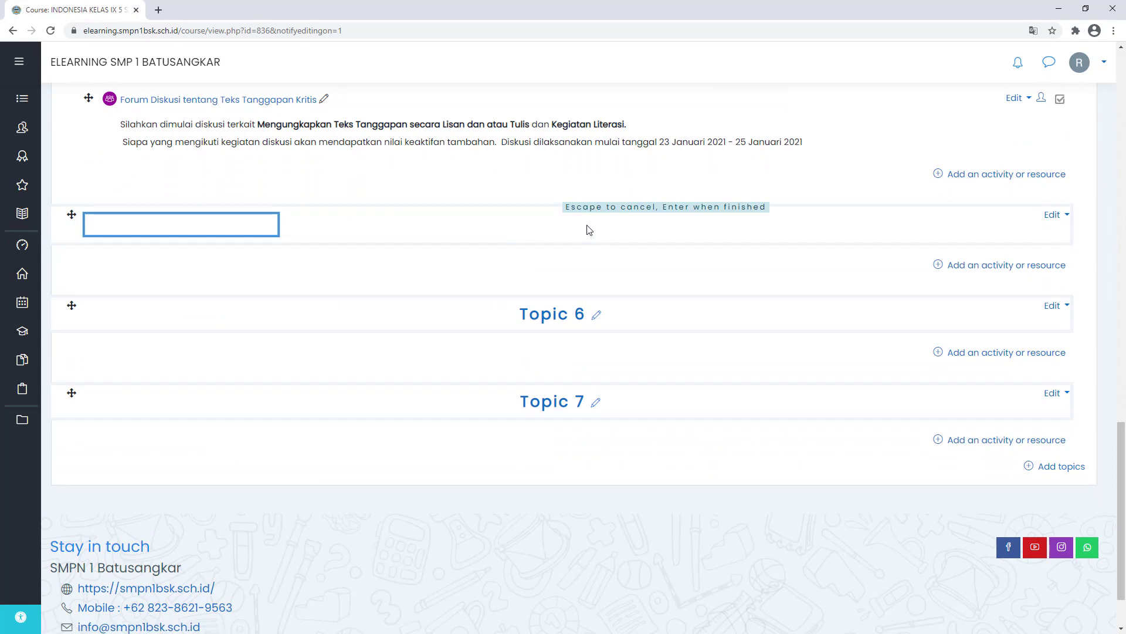
pyautogui.write('PENILAIAN TENGASH SEMESTE')
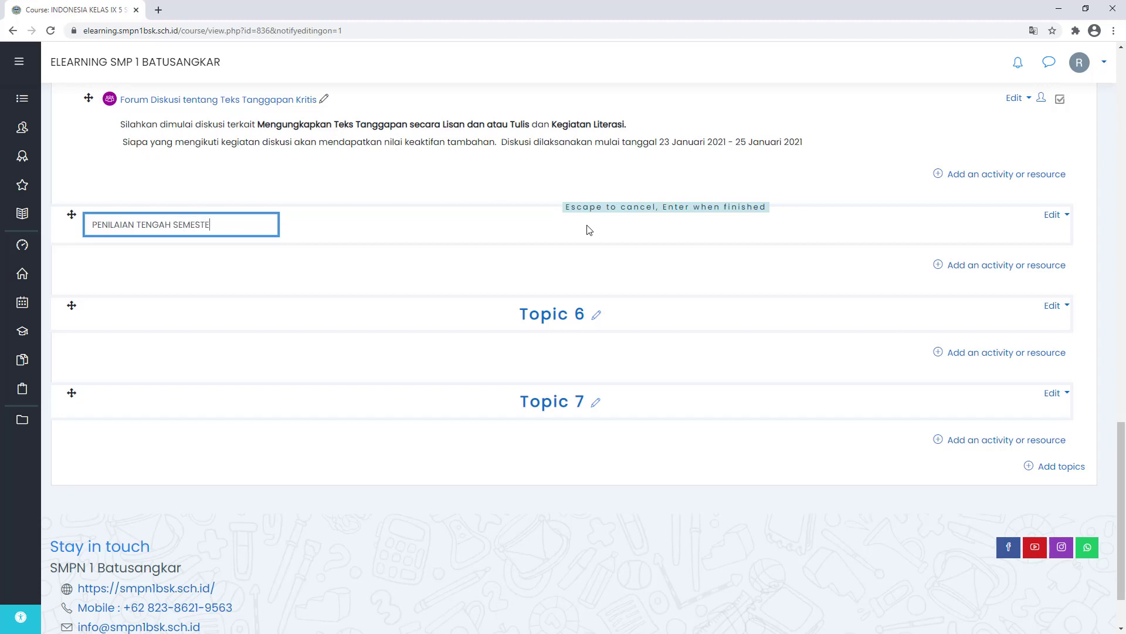
pyautogui.write('R 2')
pyautogui.write(' / MIDS S')
pyautogui.write(' SEMESTER')
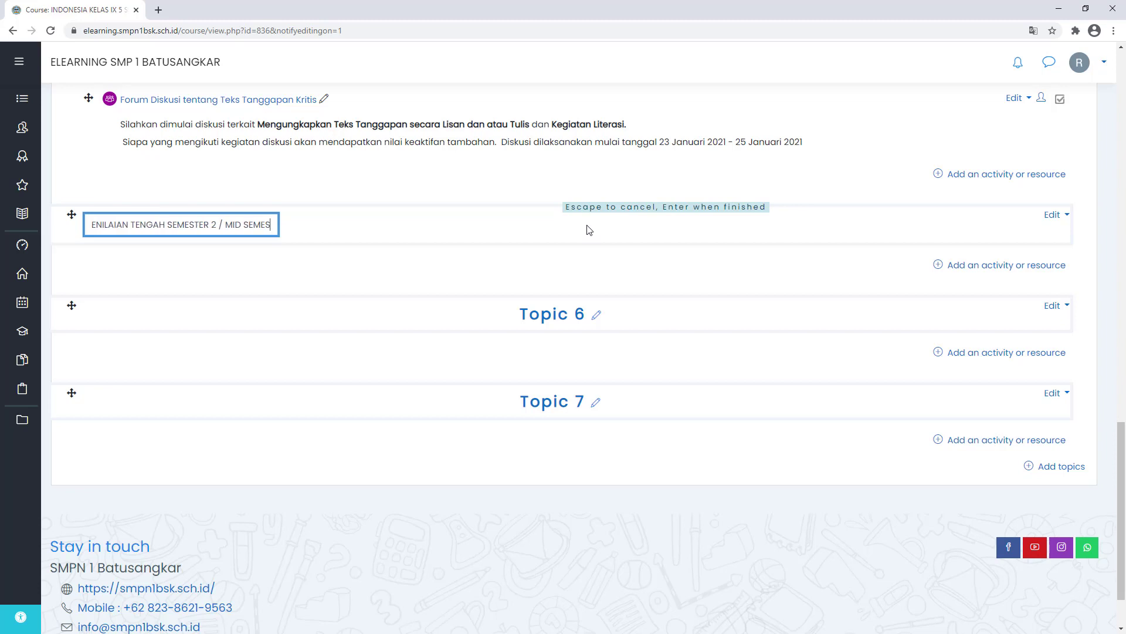
pyautogui.press('Return')
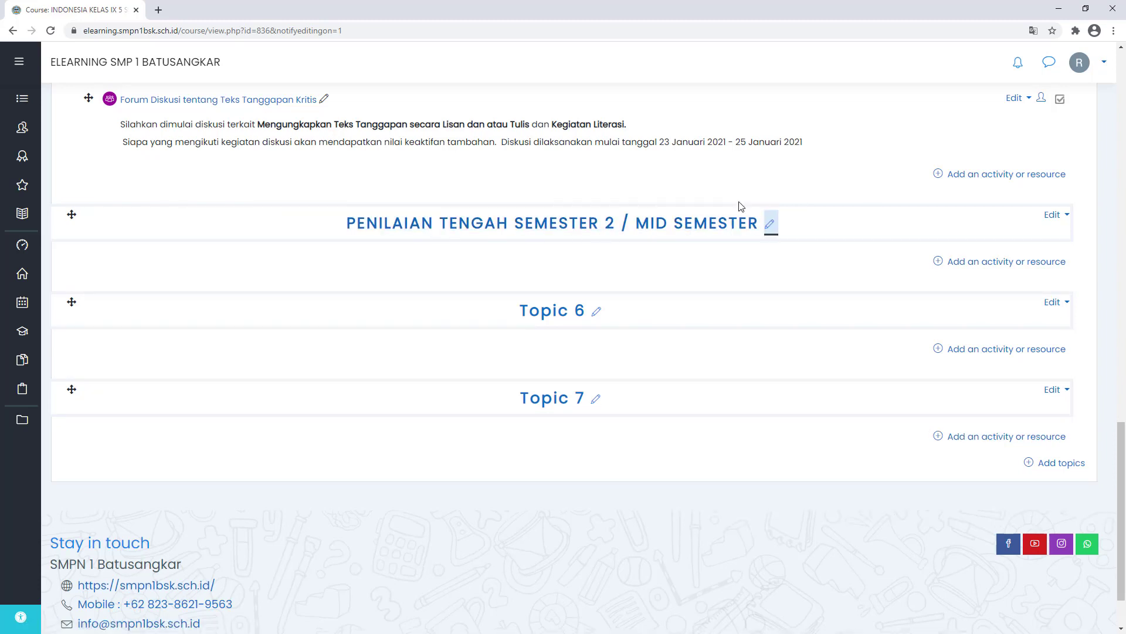
pyautogui.click(770, 224)
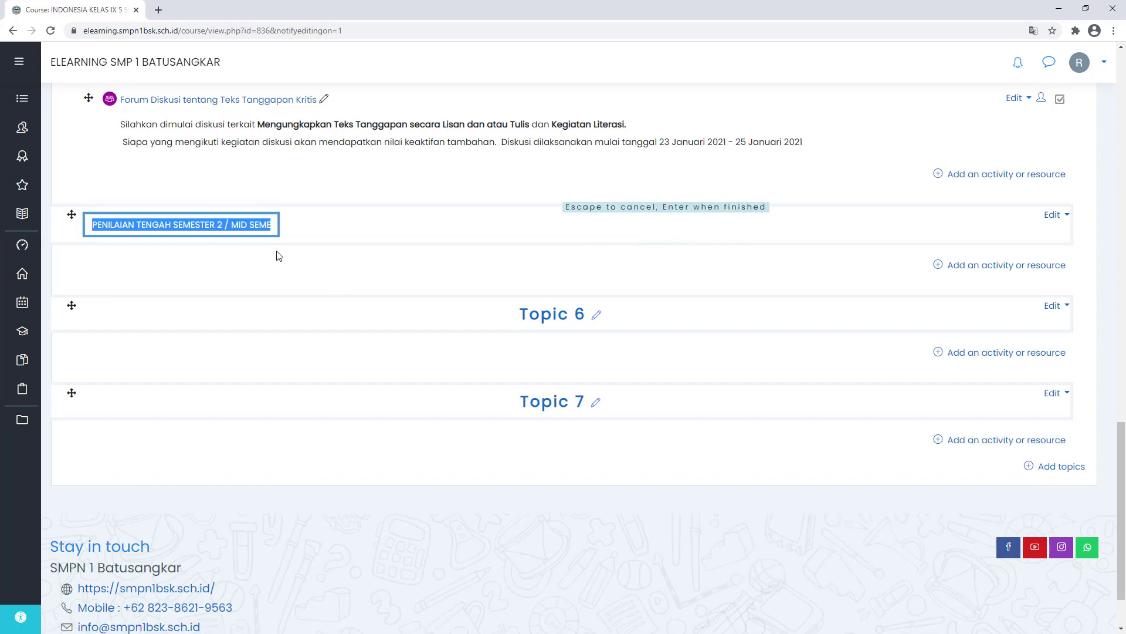
pyautogui.click(225, 226)
pyautogui.moveTo(225, 226); pyautogui.dragTo(568, 229)
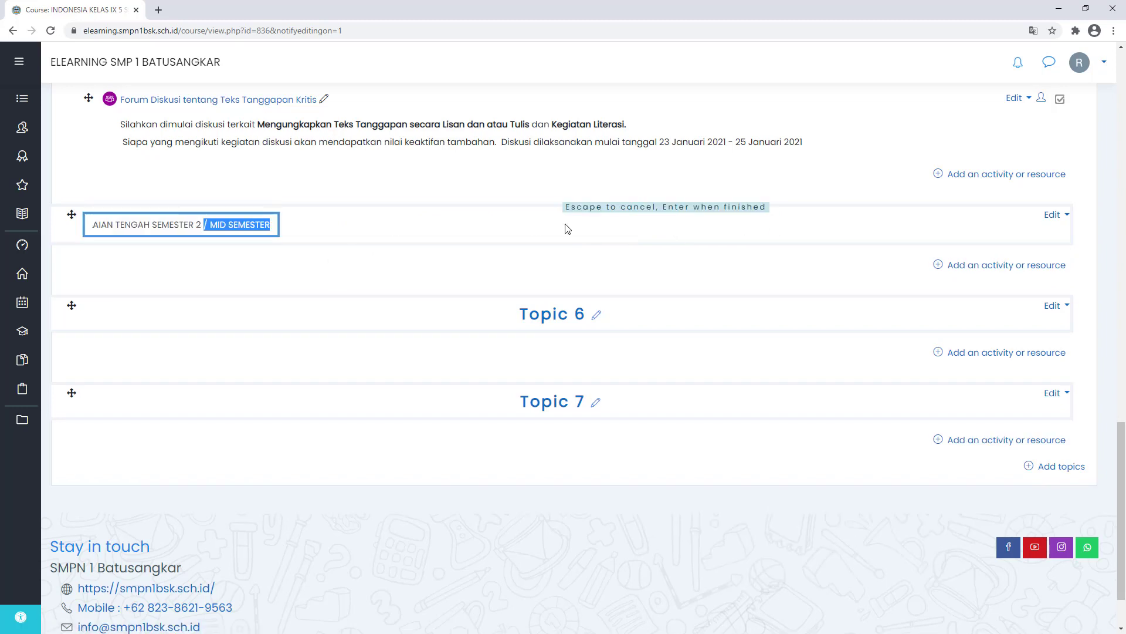
pyautogui.press('BackSpace')
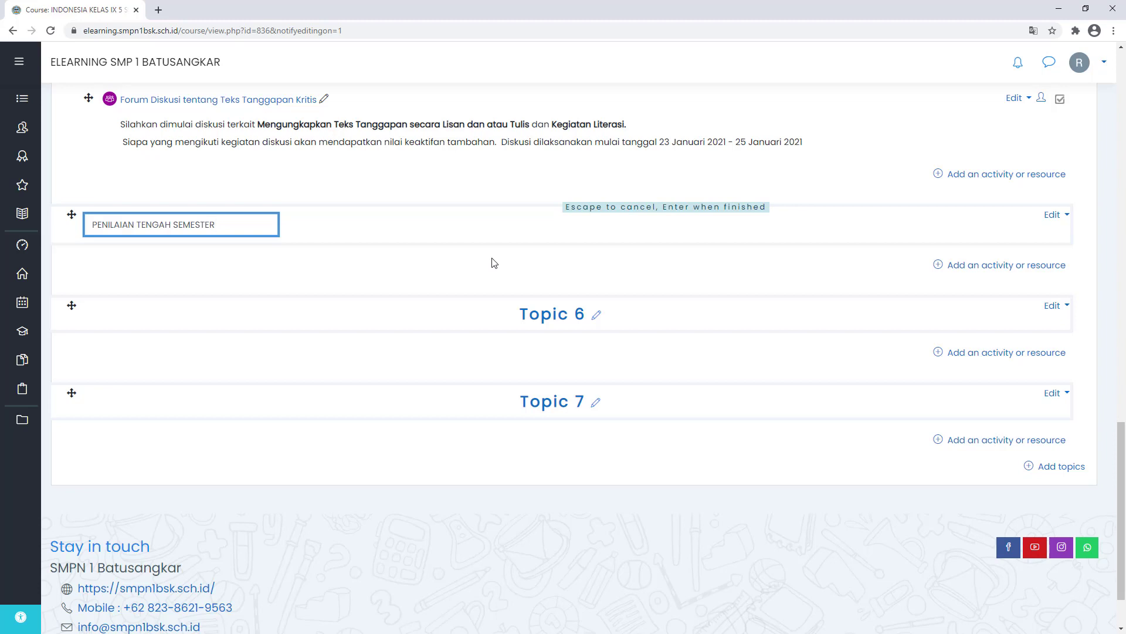
pyautogui.write('(PTS')
pyautogui.press('Return')
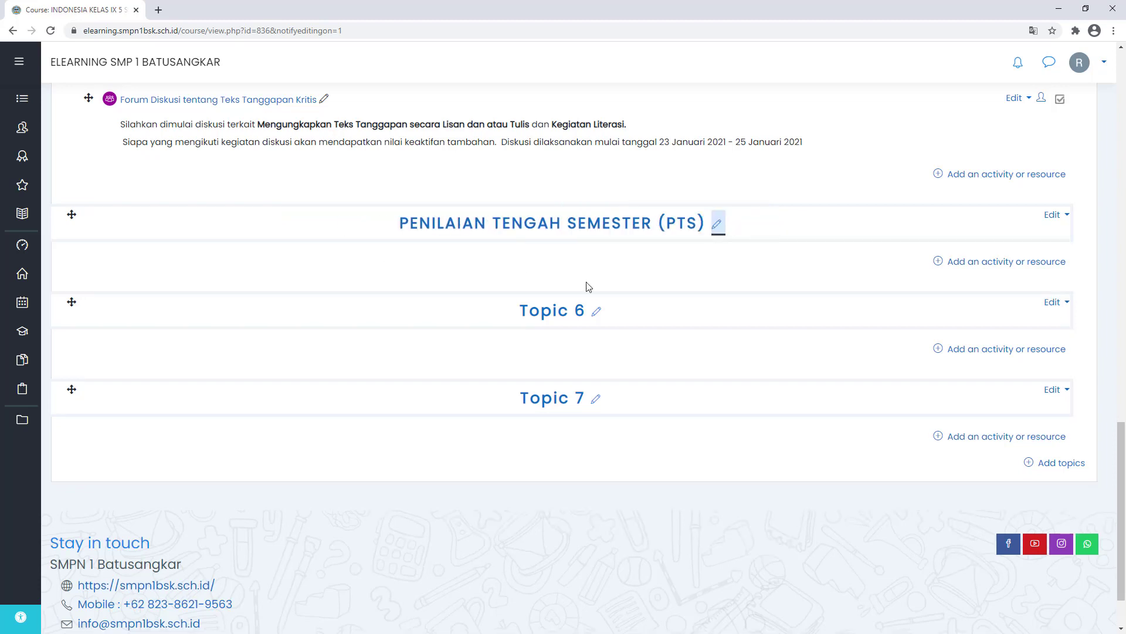
# - Add a new quiz activity to the PENILAIAN TENGAH SEMESTER (PTS) section
pyautogui.click(976, 268)
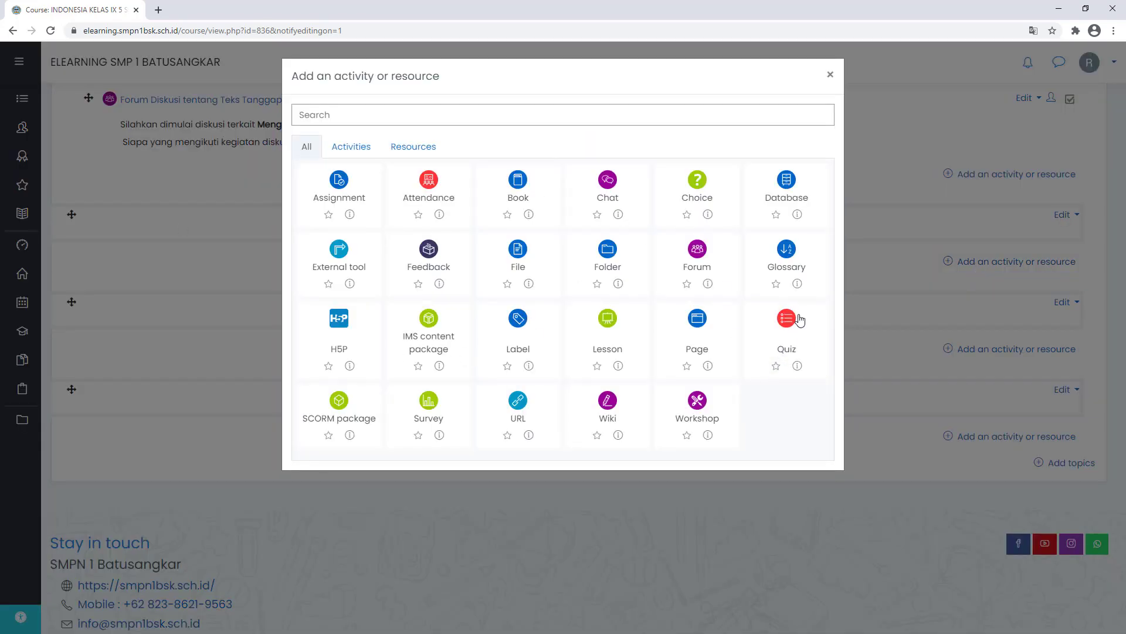
pyautogui.click(798, 320)
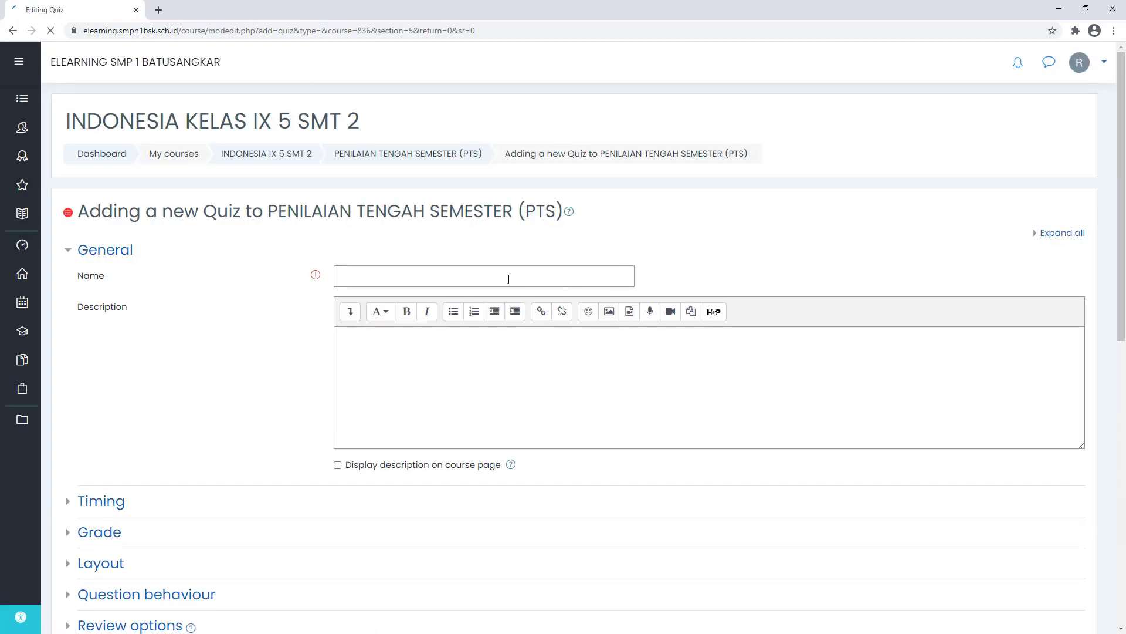
pyautogui.click(495, 276)
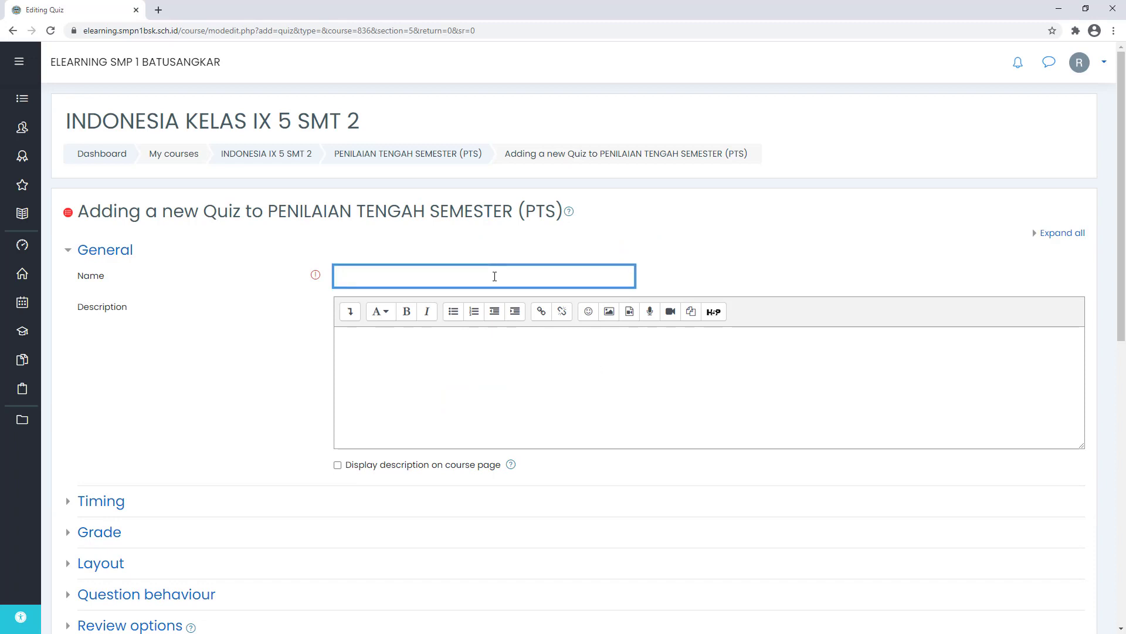
pyautogui.moveTo(268, 213); pyautogui.dragTo(513, 213)
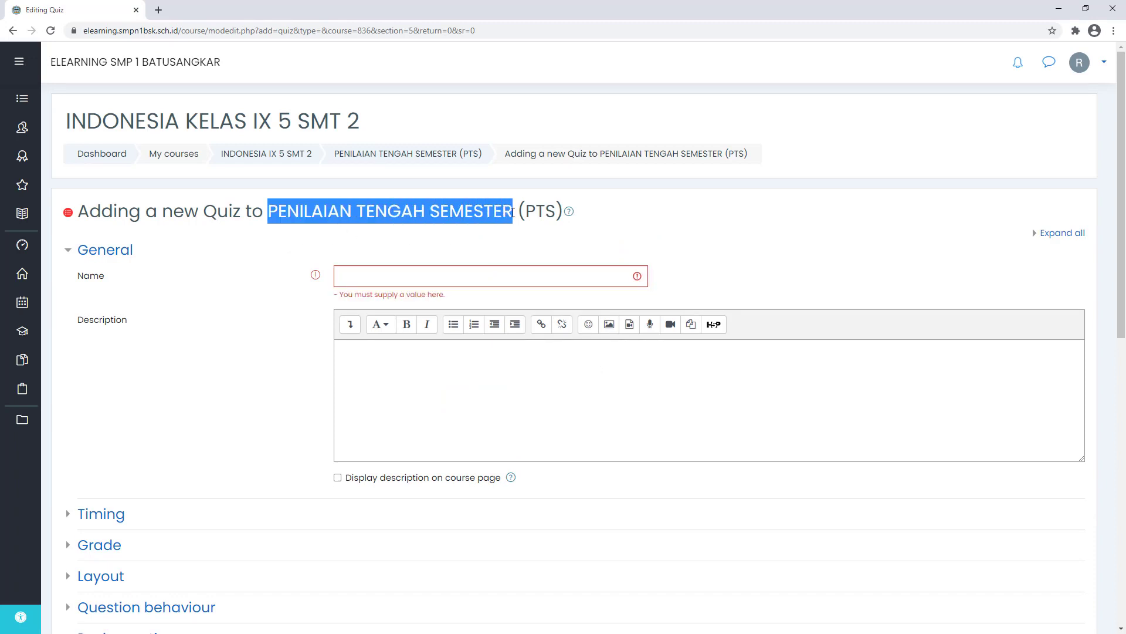
pyautogui.click(479, 279)
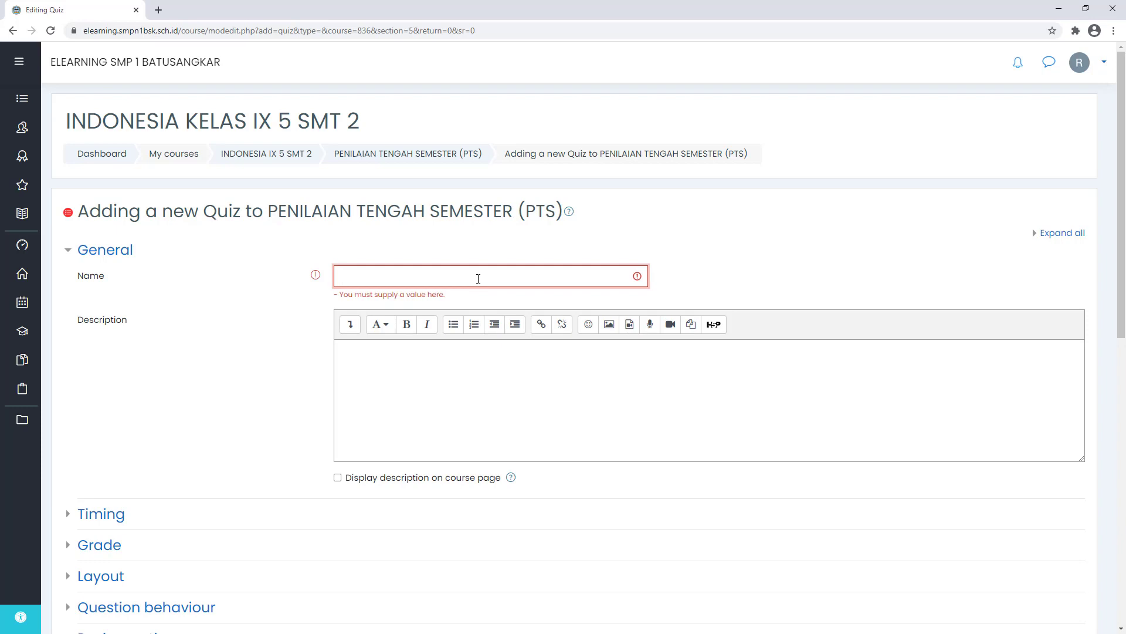
pyautogui.hotkey('ctrl', 'v')
pyautogui.hotkey('ctrl', 'a')
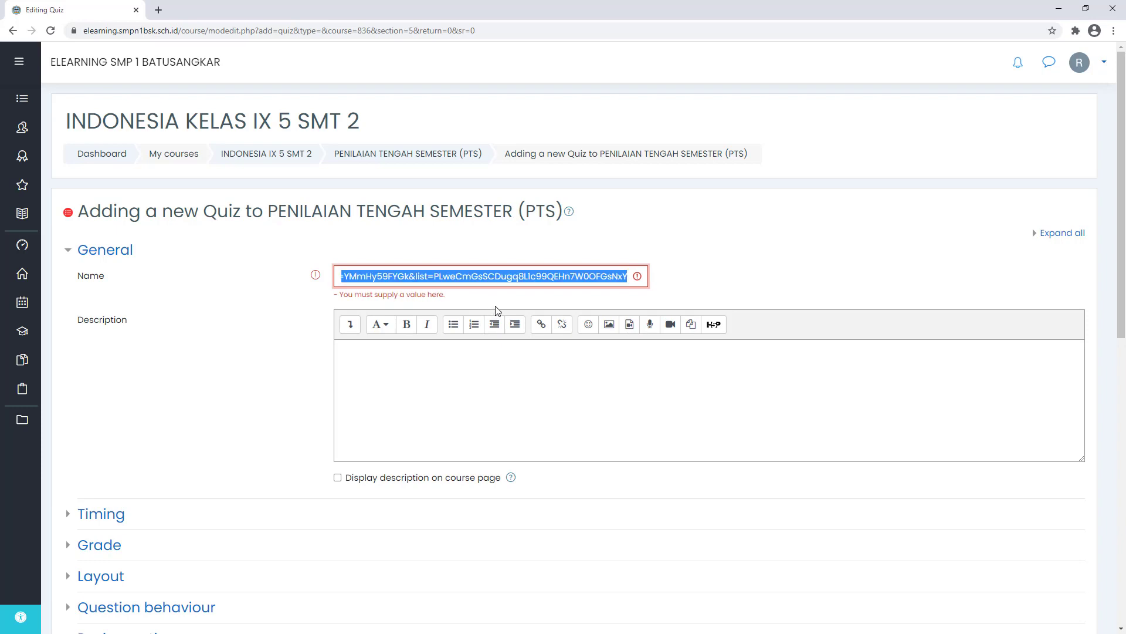
pyautogui.press('BackSpace')
# - Copy the section title and paste it into the quiz Name field
pyautogui.moveTo(269, 211); pyautogui.dragTo(562, 213)
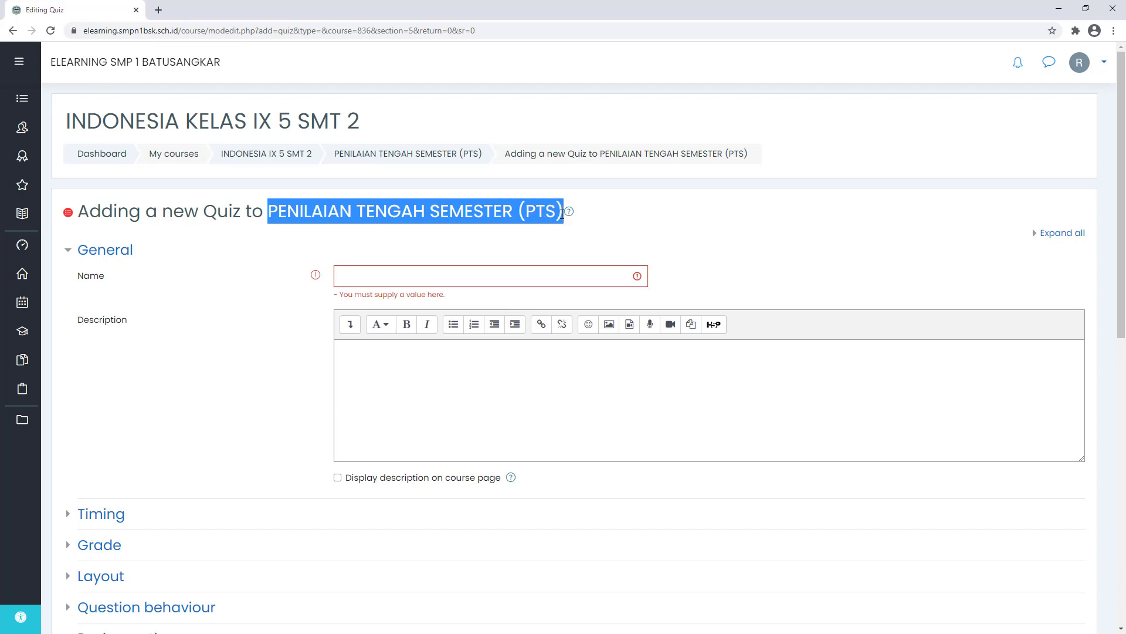
pyautogui.rightClick(508, 210)
pyautogui.click(533, 221)
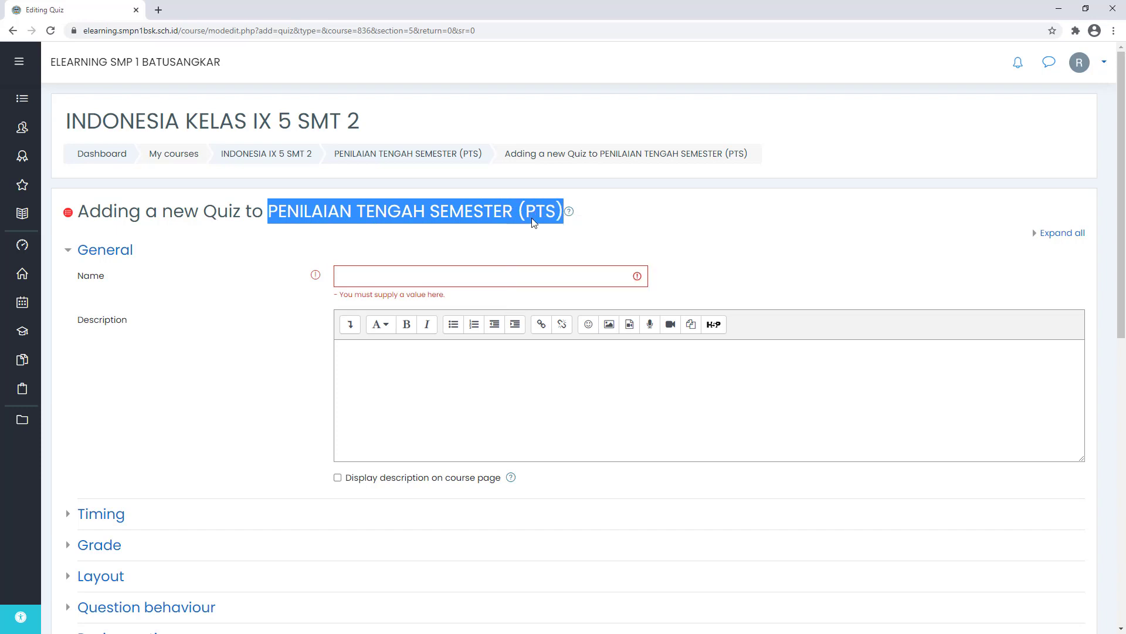
pyautogui.click(494, 276)
pyautogui.rightClick(494, 276)
pyautogui.click(544, 378)
pyautogui.click(450, 367)
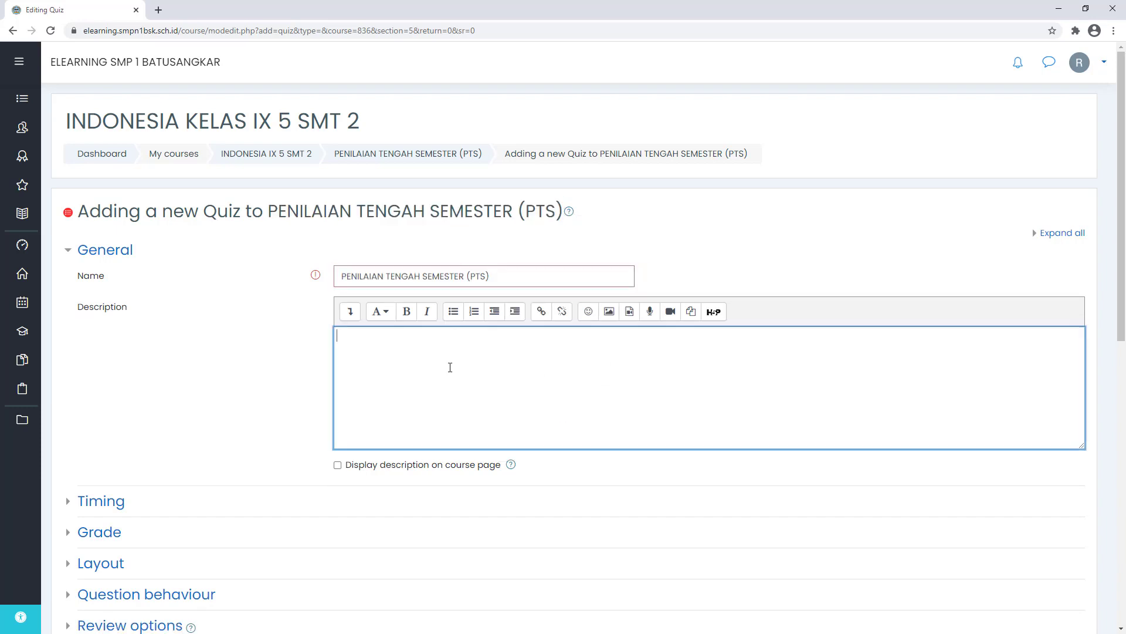
# - Type the 'Peraturan Ujian' heading with rules 1–2 on praying first and working independently
pyautogui.write('pen')
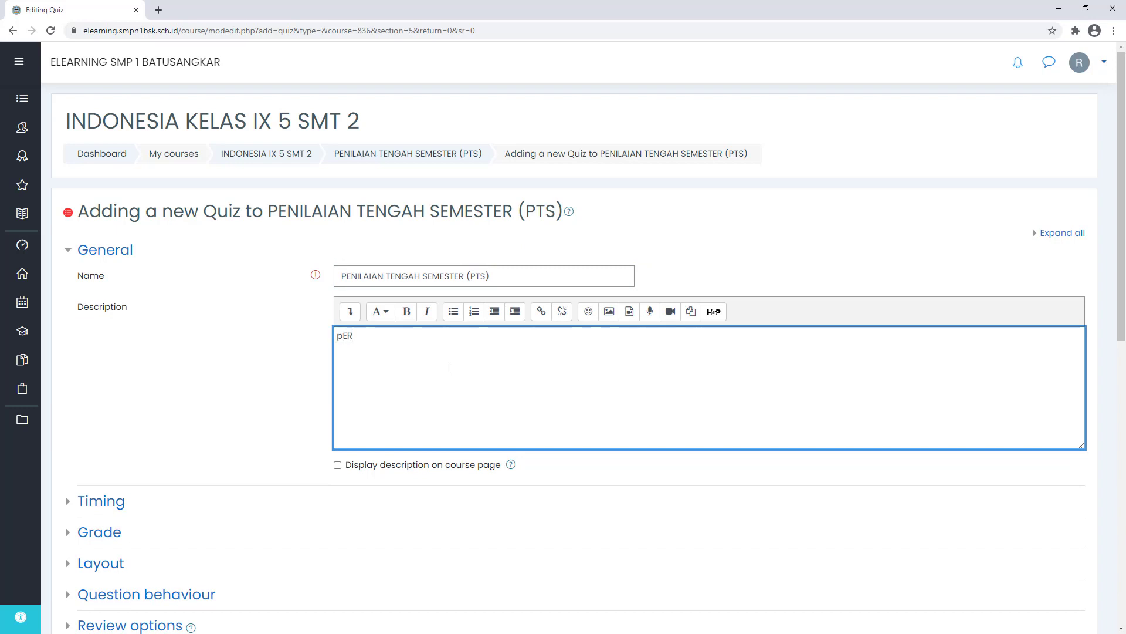
pyautogui.press('BackSpace')
pyautogui.press('BackSpace')
pyautogui.press('BackSpace')
pyautogui.write('Peraturan Ujian 1. Silahk')
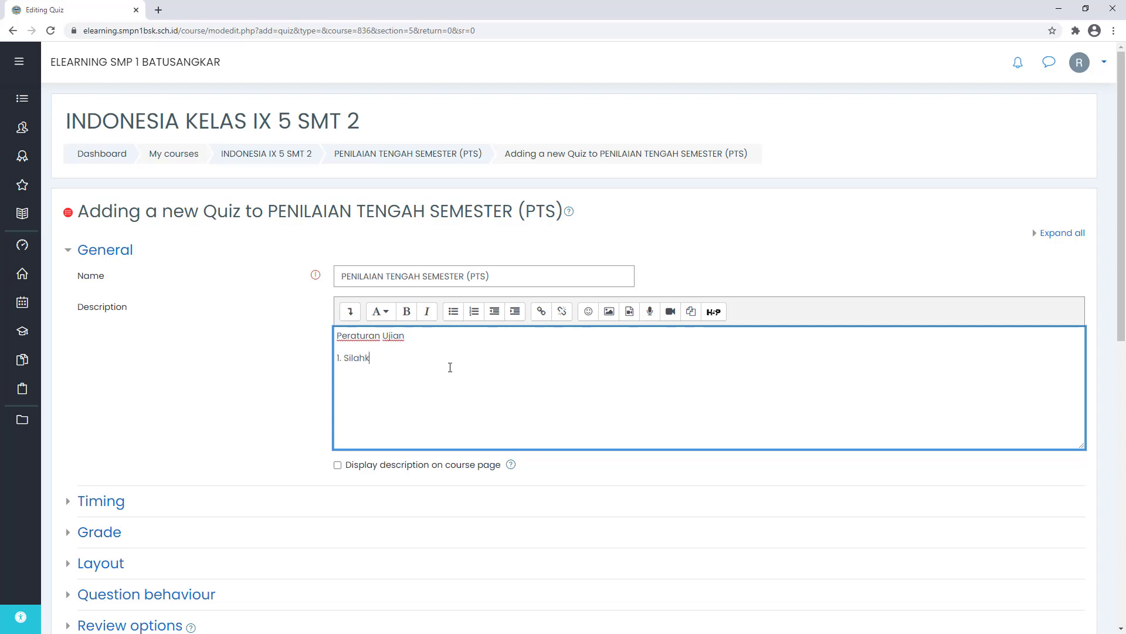
pyautogui.write('an berdoa terlebih dahulu se')
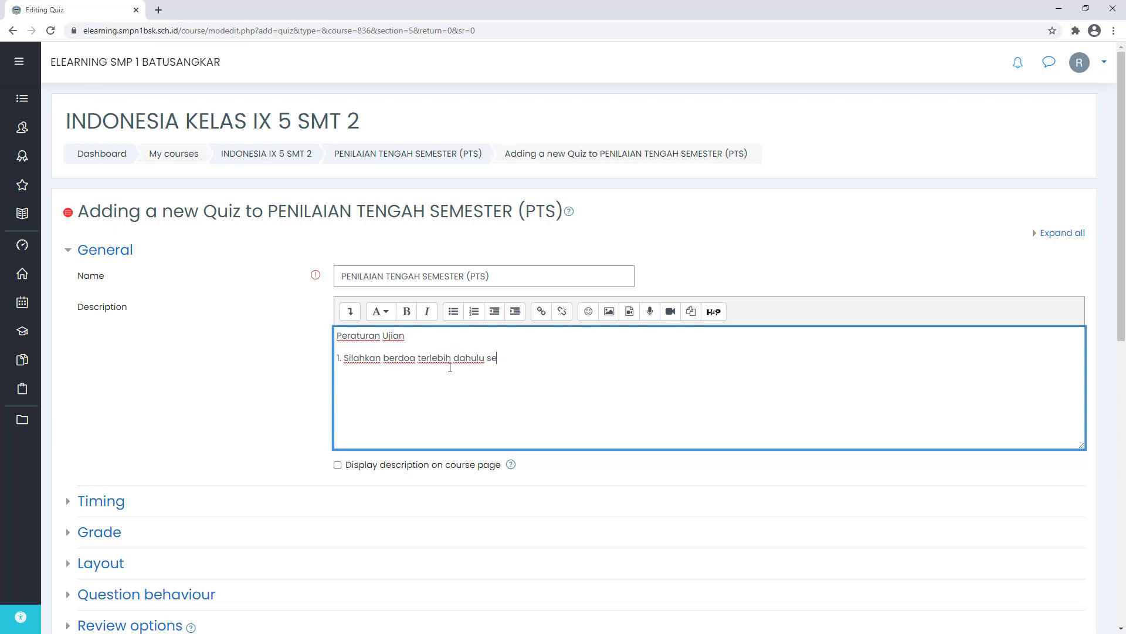
pyautogui.write('belum memulai ujian')
pyautogui.press('Return')
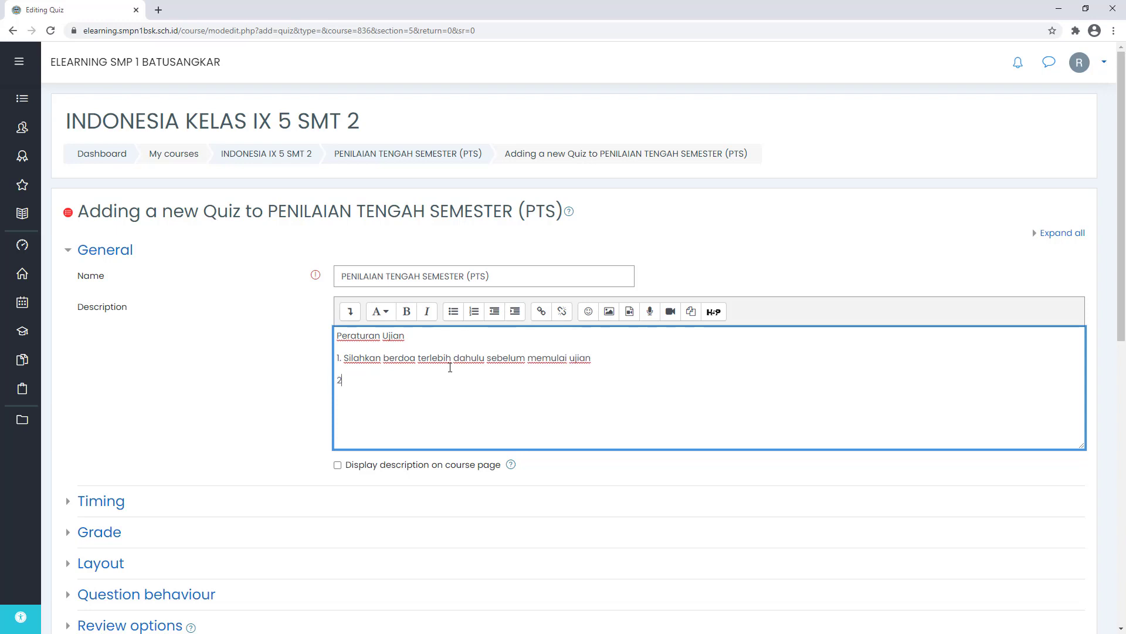
pyautogui.write('2. Ujian dilaksanan')
pyautogui.press('BackSpace')
pyautogui.write('kan secara mandiri tanpa ')
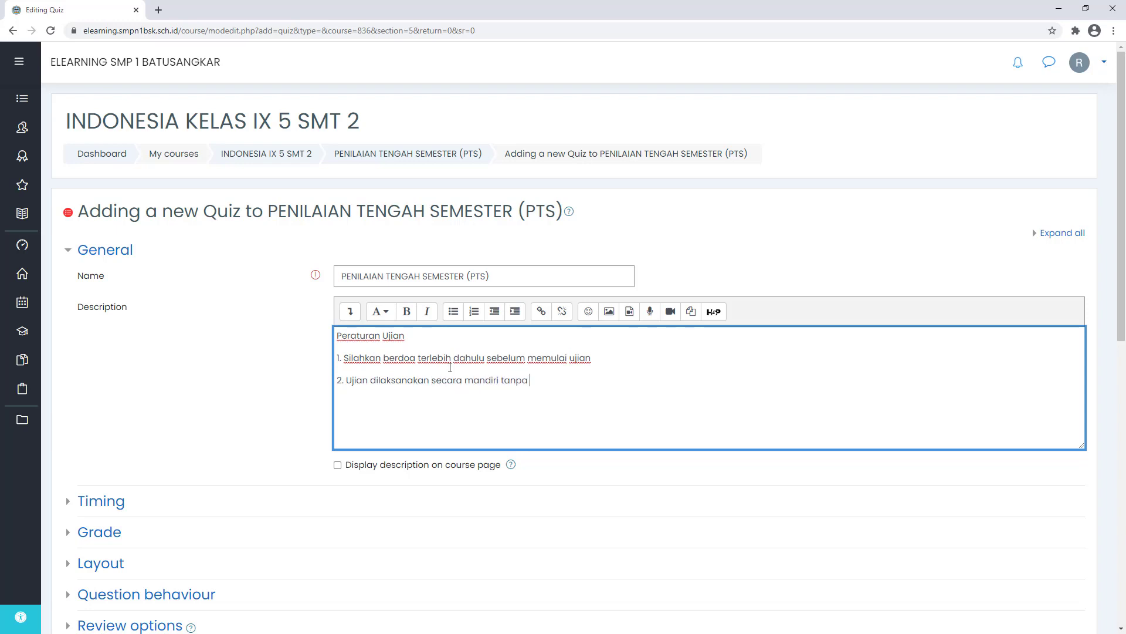
pyautogui.write('bantuan siapapu')
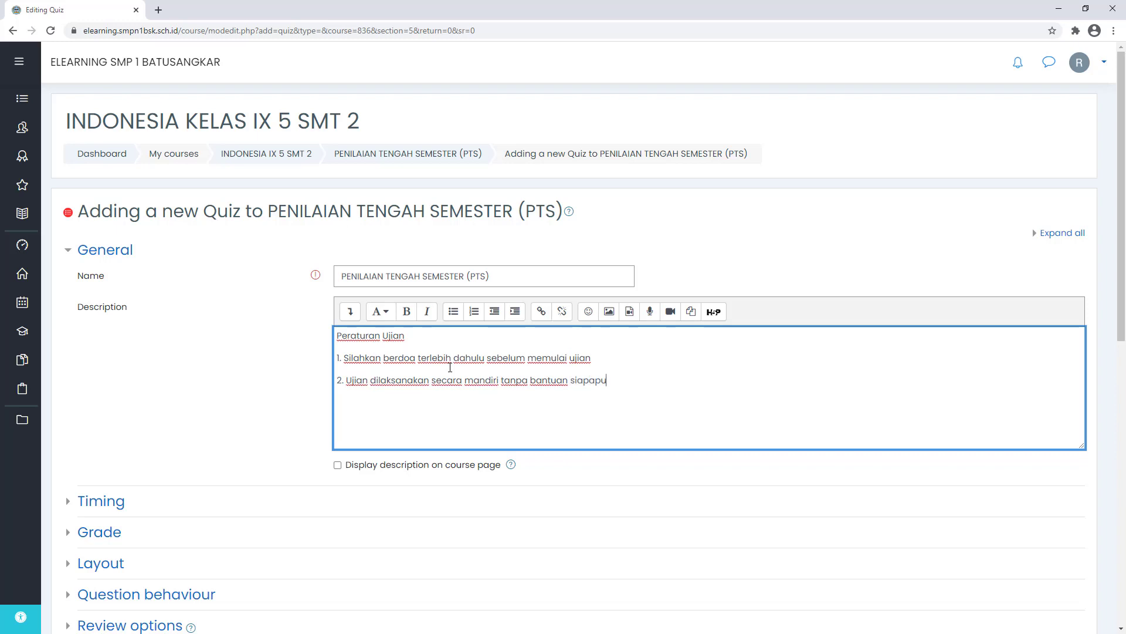
pyautogui.write('n dan apapun')
pyautogui.press('BackSpace')
# - Add rule 3 on choosing the correct answer and rule 4 on the 60-minute exam time
pyautogui.write('3. ')
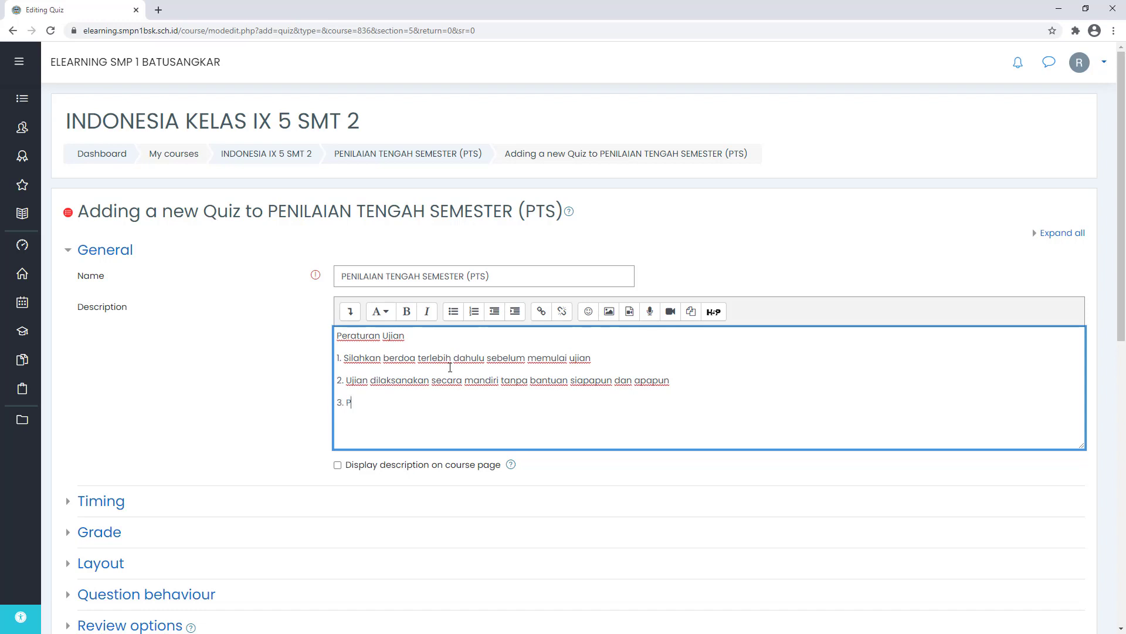
pyautogui.write('Pastikan mem')
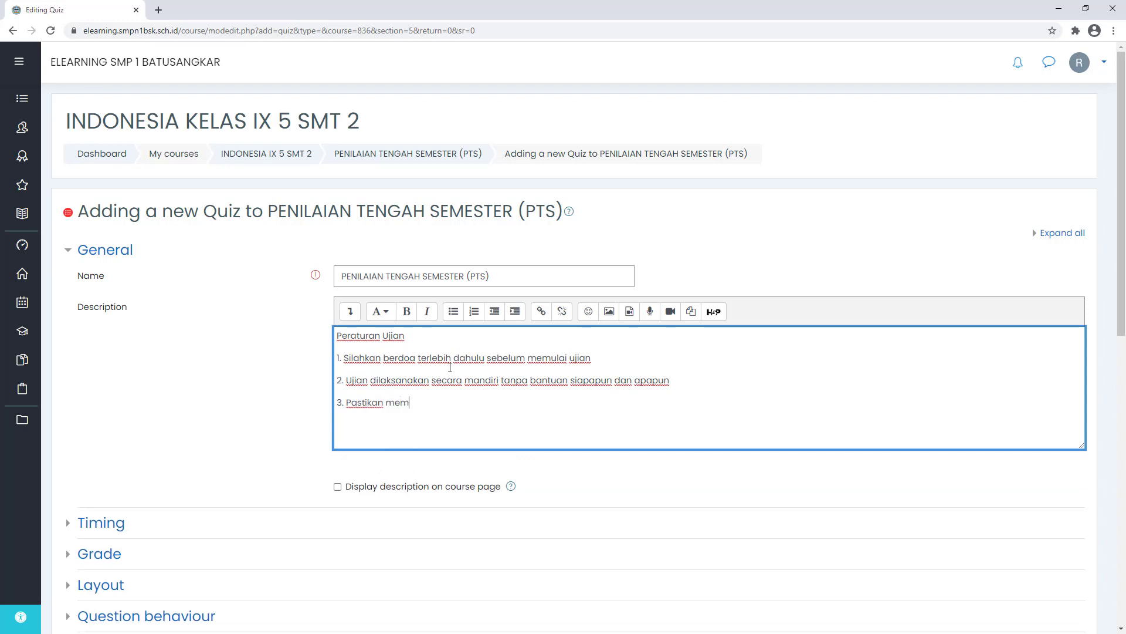
pyautogui.write('ilih jawa')
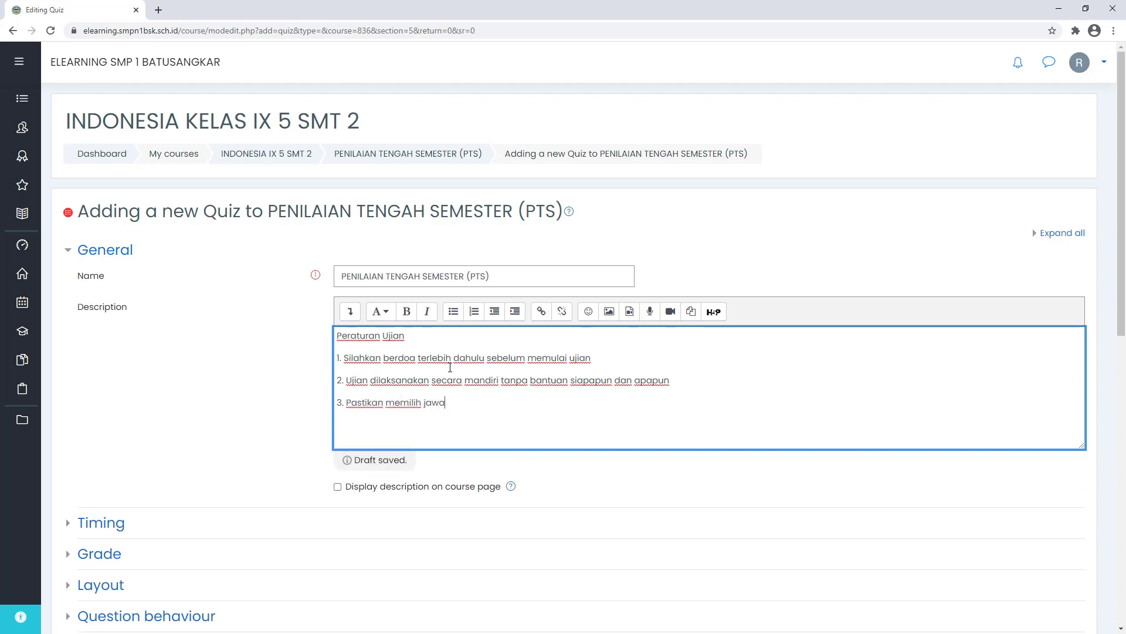
pyautogui.write('ban yang benar menurut')
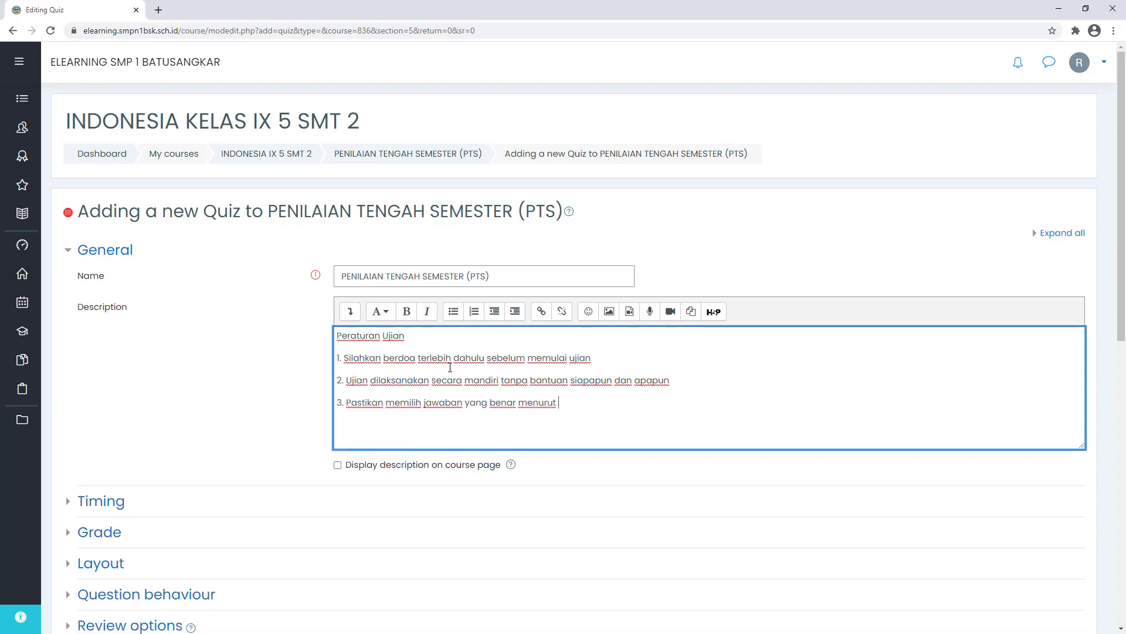
pyautogui.write(' Anda')
pyautogui.press('BackSpace')
pyautogui.press('BackSpace')
pyautogui.press('BackSpace')
pyautogui.press('BackSpace')
pyautogui.press('BackSpace')
pyautogui.press('BackSpace')
pyautogui.press('BackSpace')
pyautogui.press('BackSpace')
pyautogui.press('BackSpace')
pyautogui.press('BackSpace')
pyautogui.press('BackSpace')
pyautogui.press('BackSpace')
pyautogui.press('BackSpace')
pyautogui.press('BackSpace')
pyautogui.press('BackSpace')
pyautogui.press('BackSpace')
pyautogui.press('BackSpace')
pyautogui.press('BackSpace')
pyautogui.press('BackSpace')
pyautogui.press('BackSpace')
pyautogui.press('BackSpace')
pyautogui.press('BackSpace')
pyautogui.press('BackSpace')
pyautogui.press('BackSpace')
pyautogui.press('BackSpace')
pyautogui.press('BackSpace')
pyautogui.press('BackSpace')
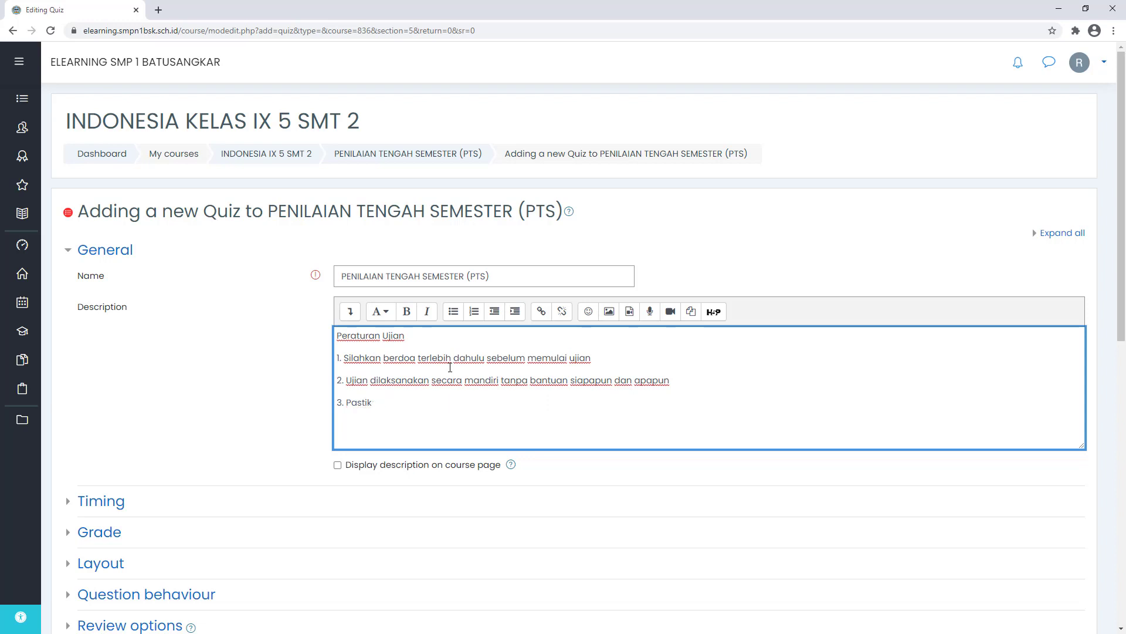
pyautogui.write('ilihlah soal jawaban yang benar')
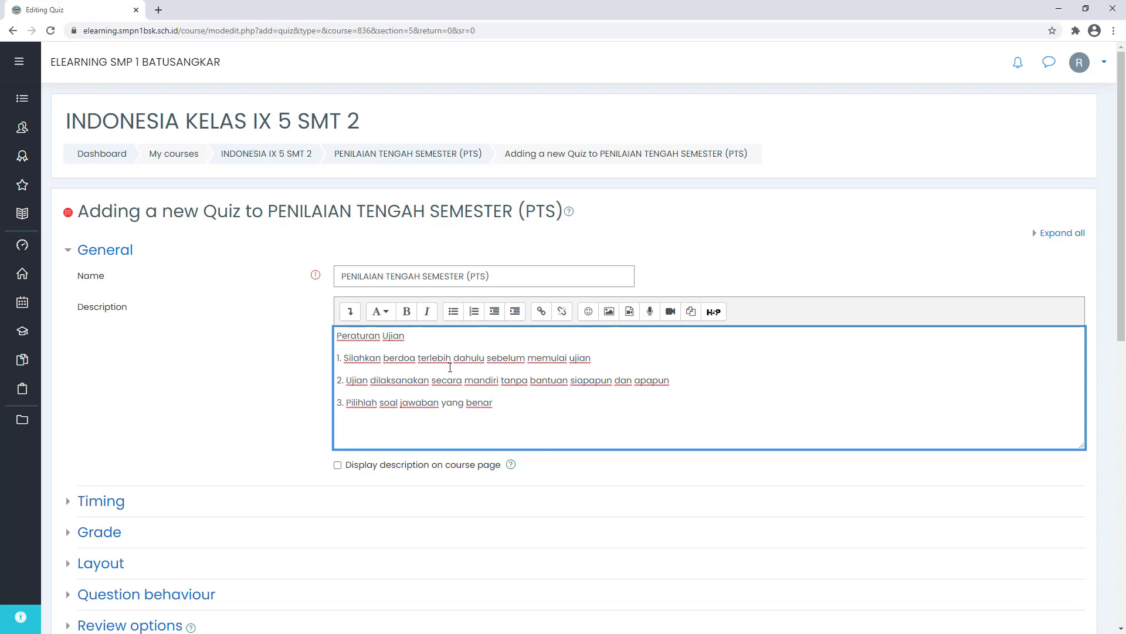
pyautogui.press('Return')
pyautogui.write('4. Waktu ujian s')
pyautogui.write('elama 60')
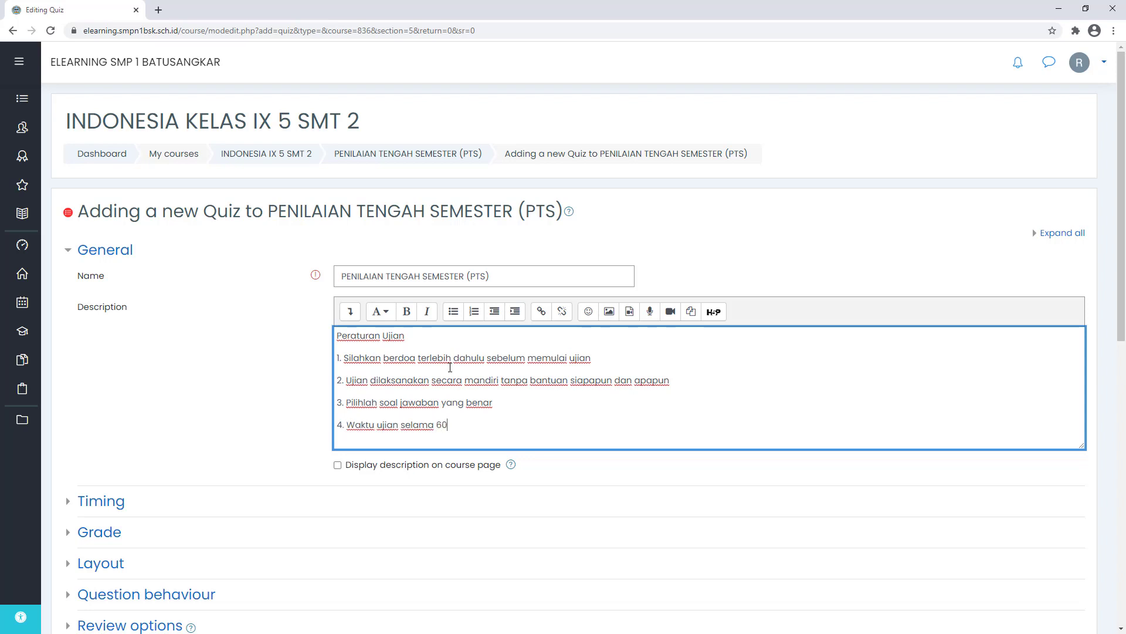
pyautogui.write(' menit')
# - Bold the 'Peraturan Ujian' heading and add rule 5 about reporting question errors to the Proktor/Pengawas
pyautogui.moveTo(415, 338); pyautogui.dragTo(336, 336)
pyautogui.click(406, 311)
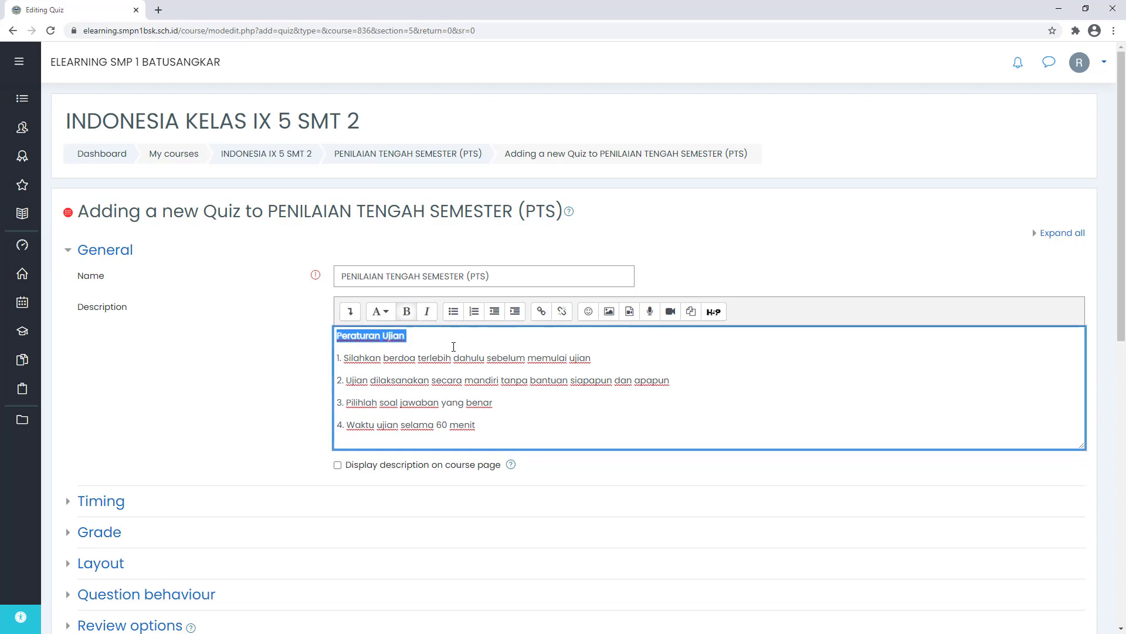
pyautogui.click(454, 347)
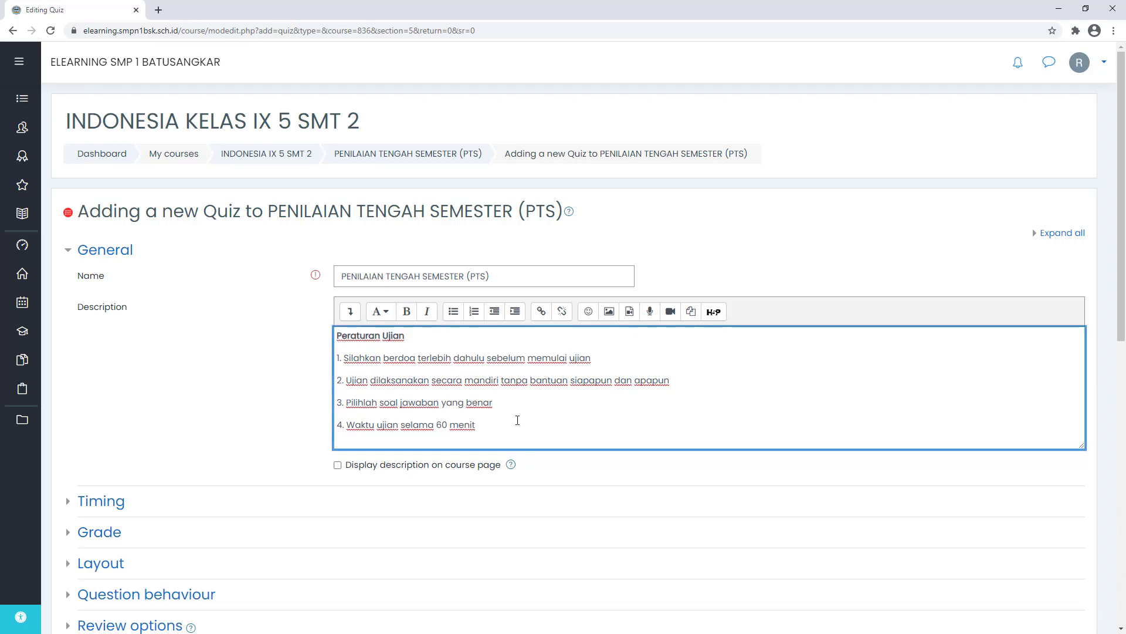
pyautogui.press('Return')
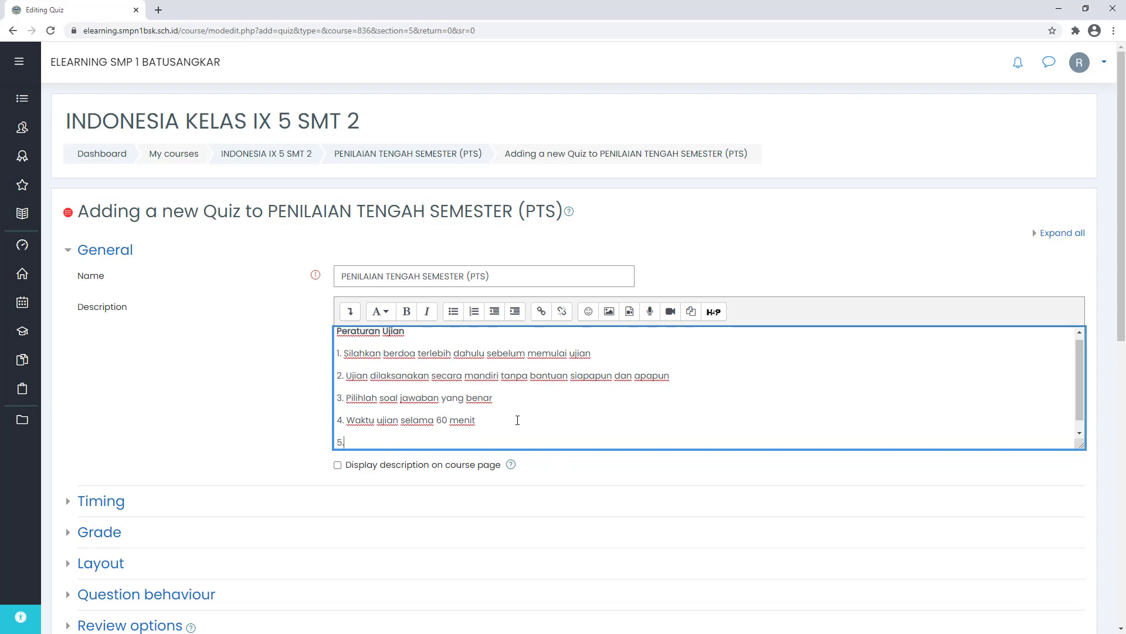
pyautogui.write('5. Jika ada kesalahan soa')
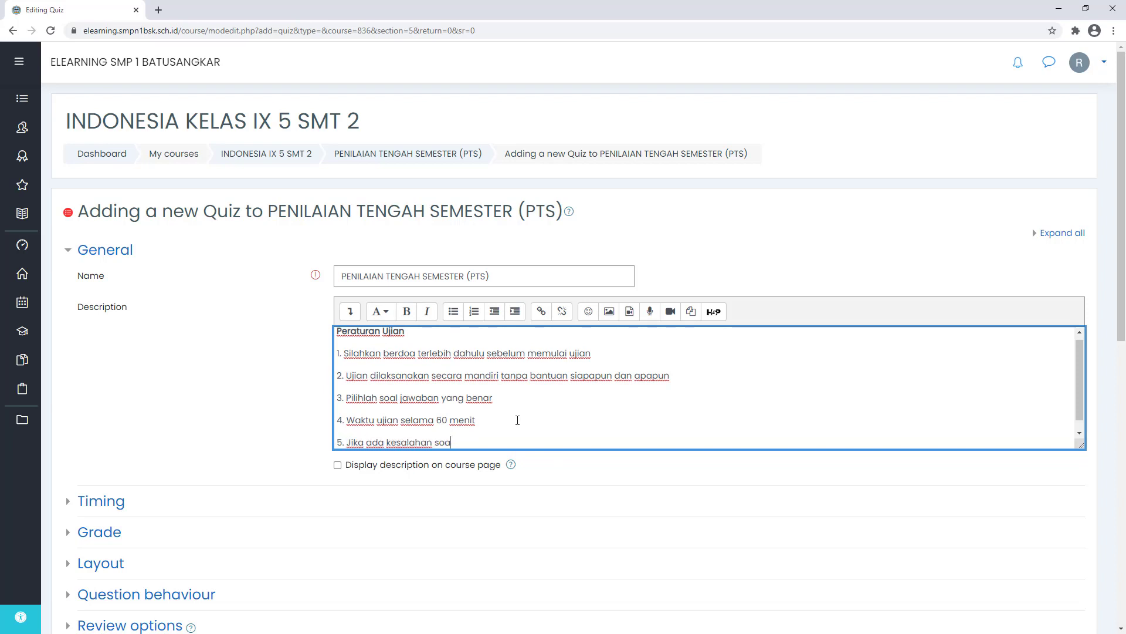
pyautogui.write('l , silahkan lapor pada Pr')
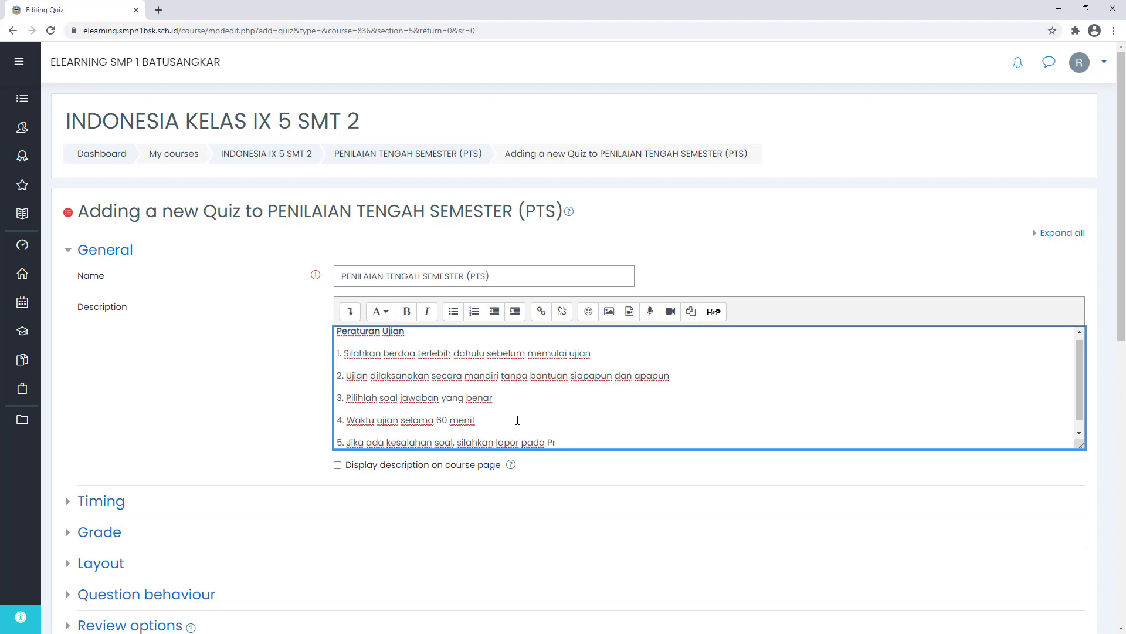
pyautogui.write('oktor/Pengawas')
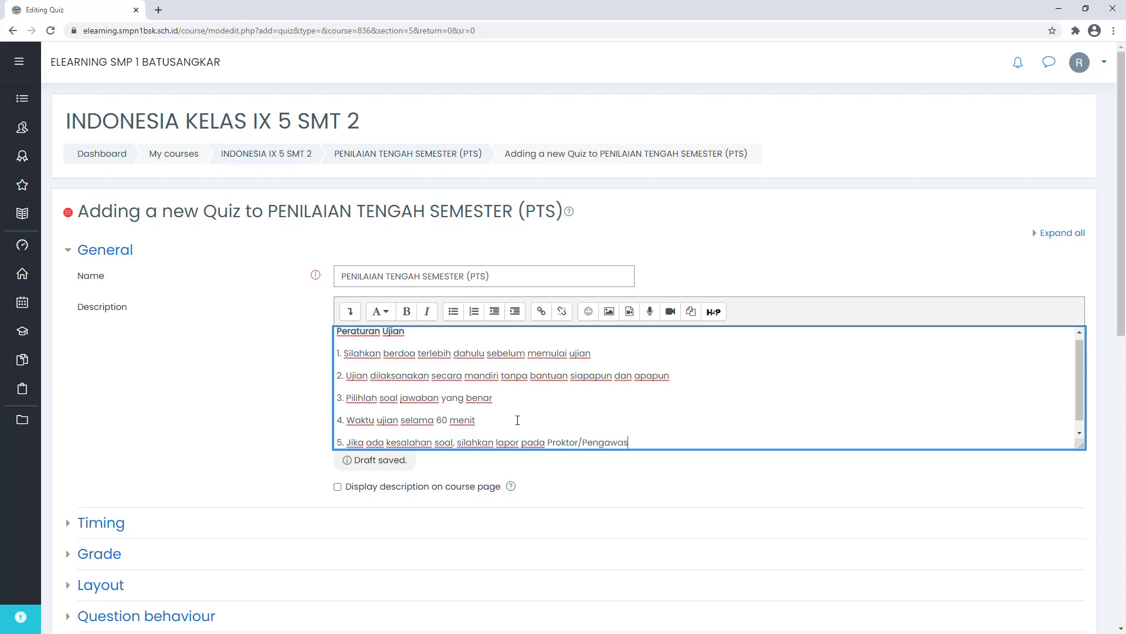
pyautogui.write(' ujian.')
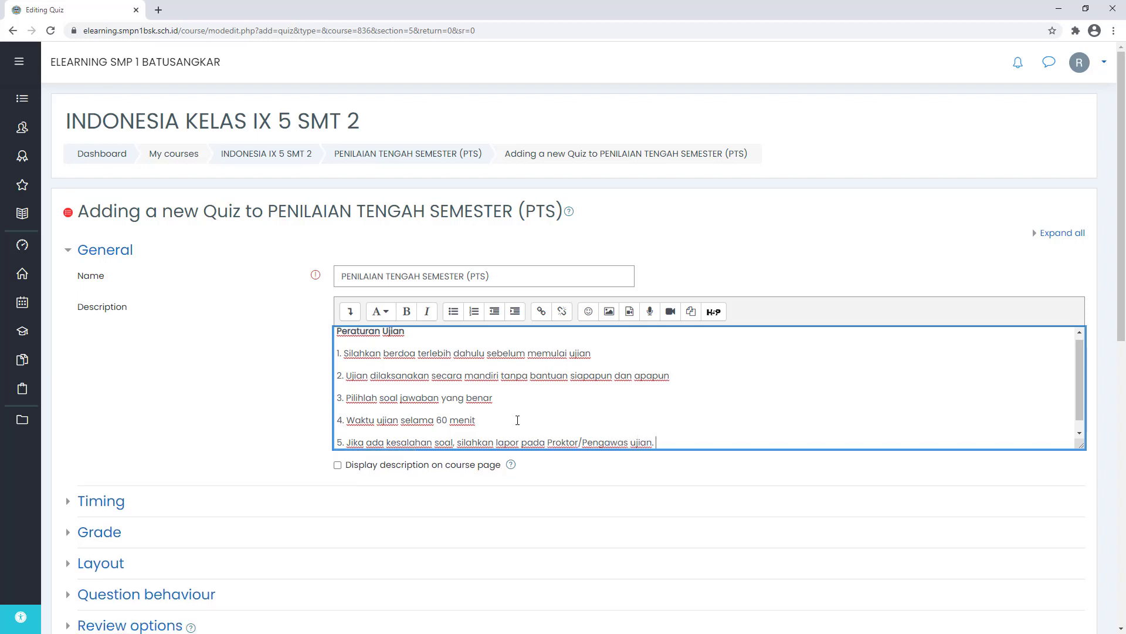
pyautogui.scroll(-1, 504, 375)
pyautogui.scroll(1, 470, 410)
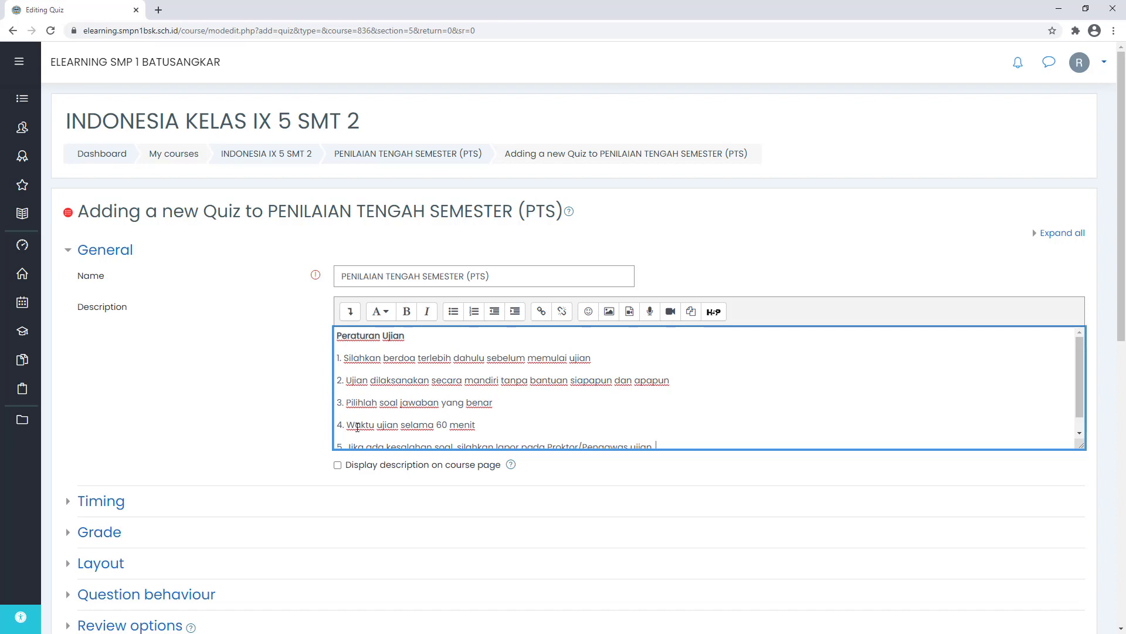
pyautogui.scroll(-1, 411, 411)
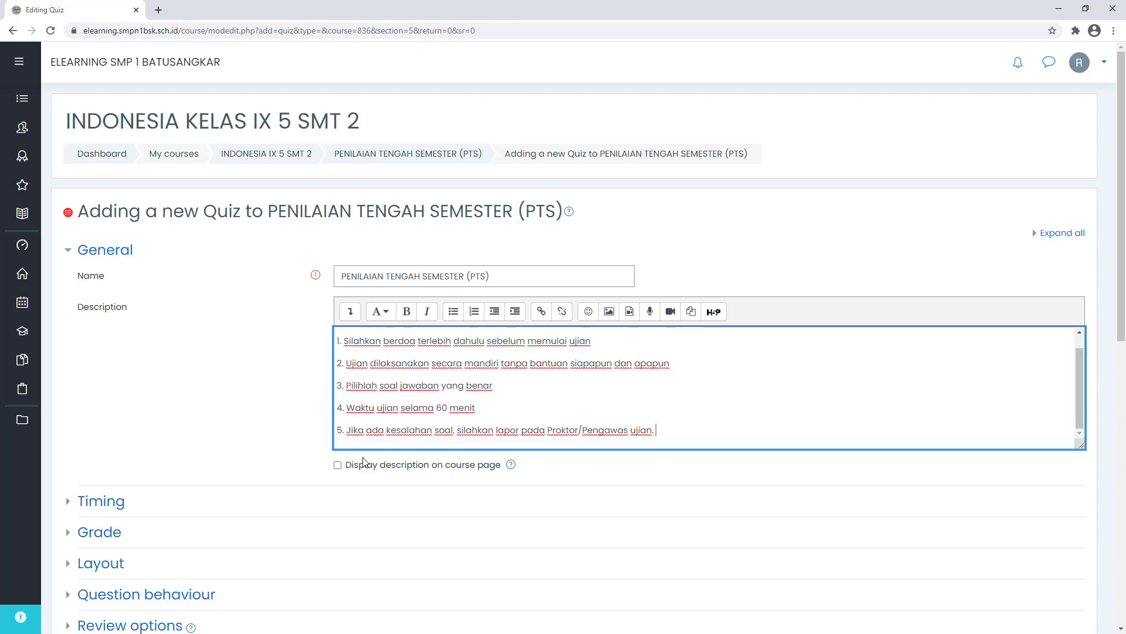
# - Tick 'Display description on course page' and expand the Timing section
pyautogui.click(337, 465)
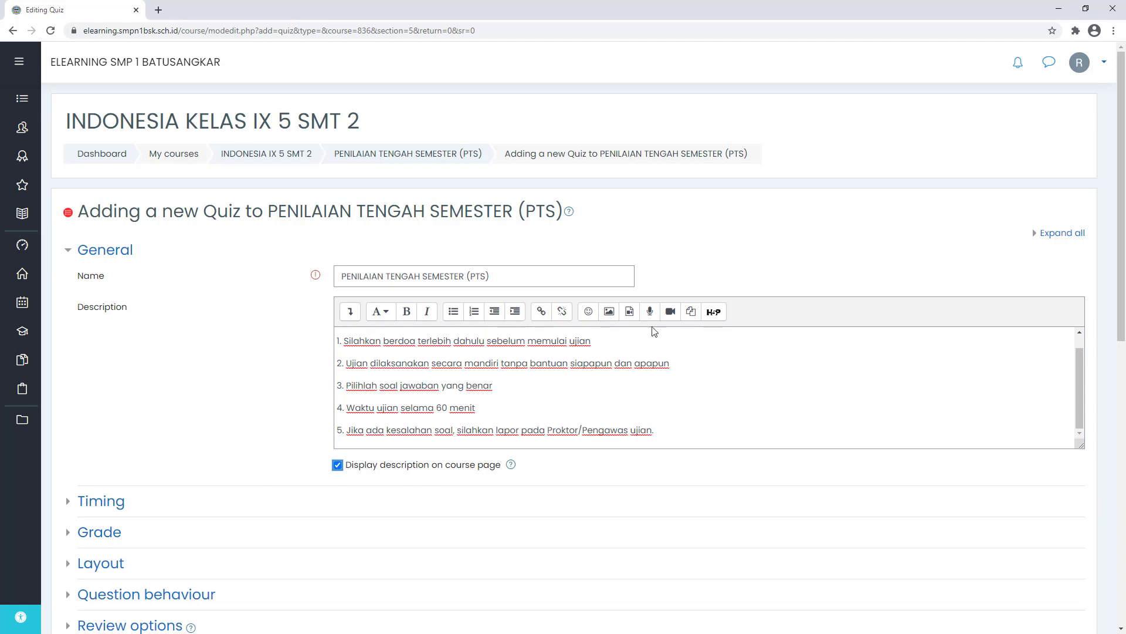
pyautogui.scroll(-2, 674, 349)
pyautogui.scroll(-2, 358, 302)
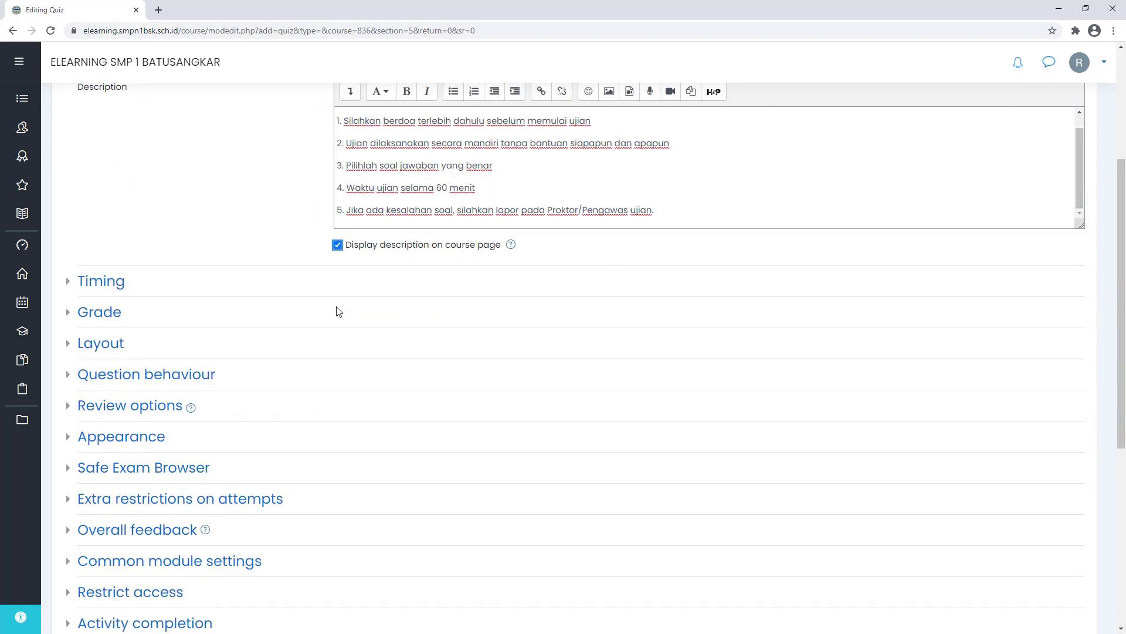
pyautogui.click(109, 265)
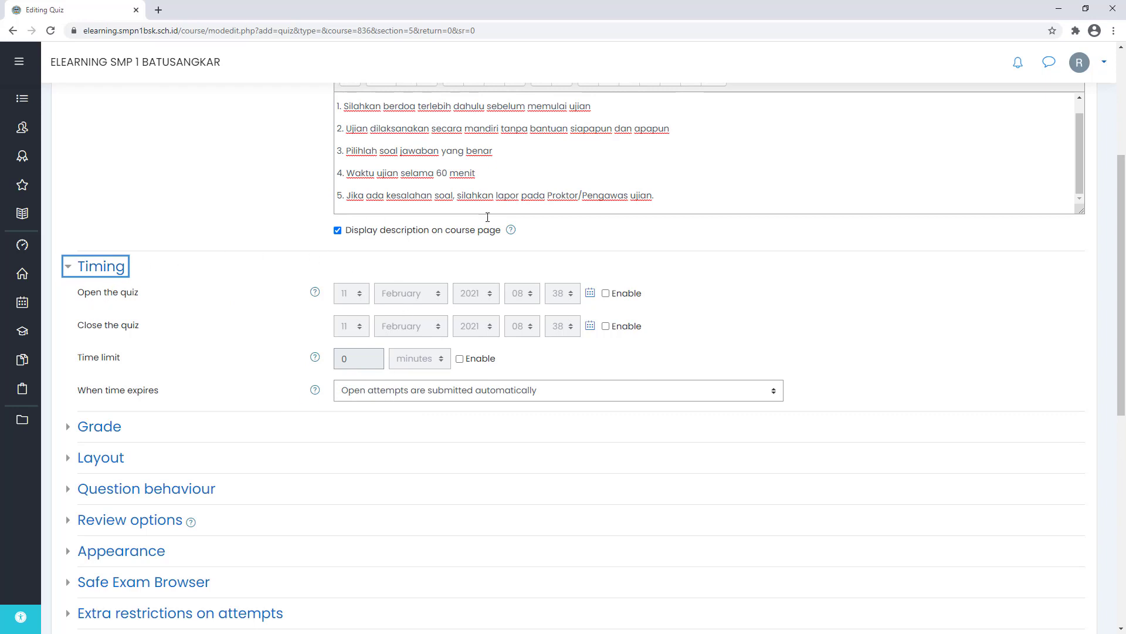
# - Enable the quiz opening time and set it to 09:00 on 11 February 2021
pyautogui.click(605, 293)
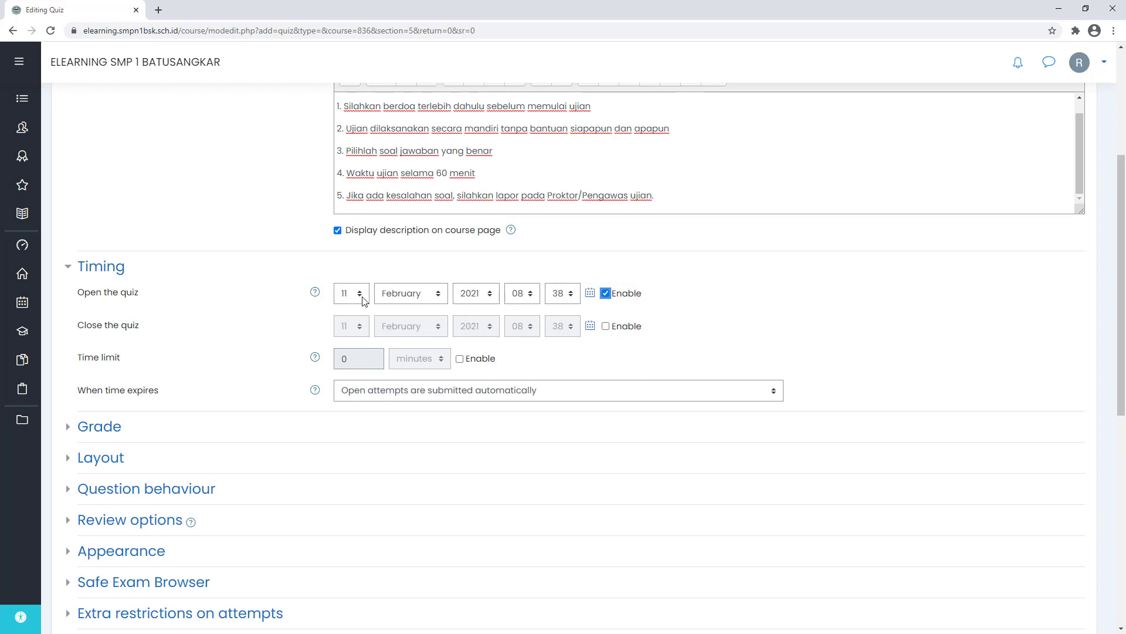
pyautogui.click(565, 296)
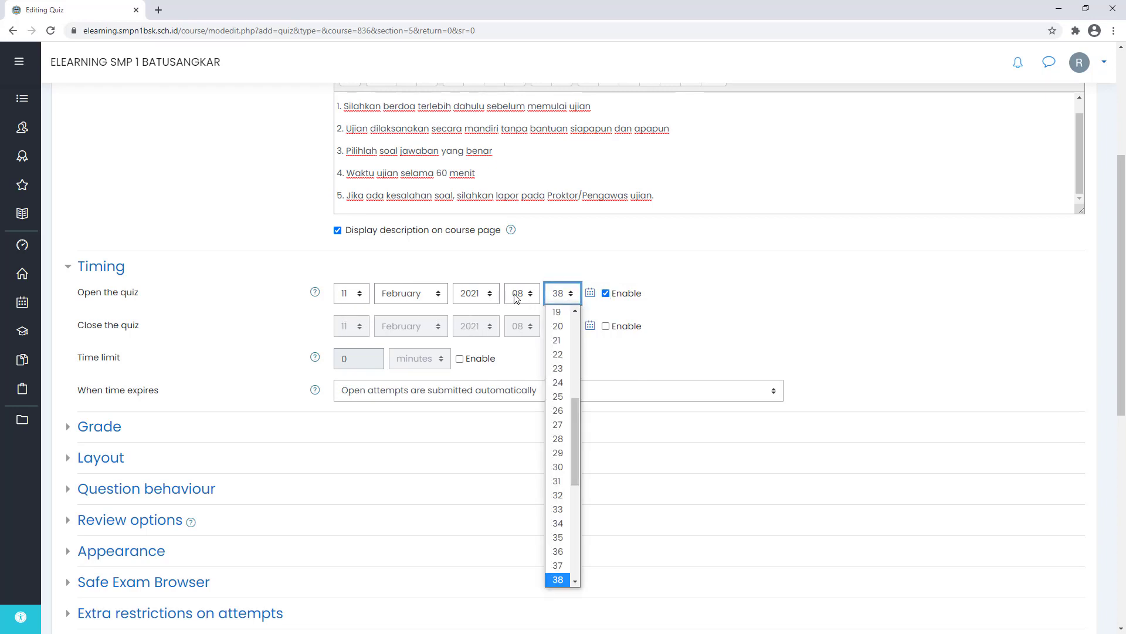
pyautogui.click(516, 297)
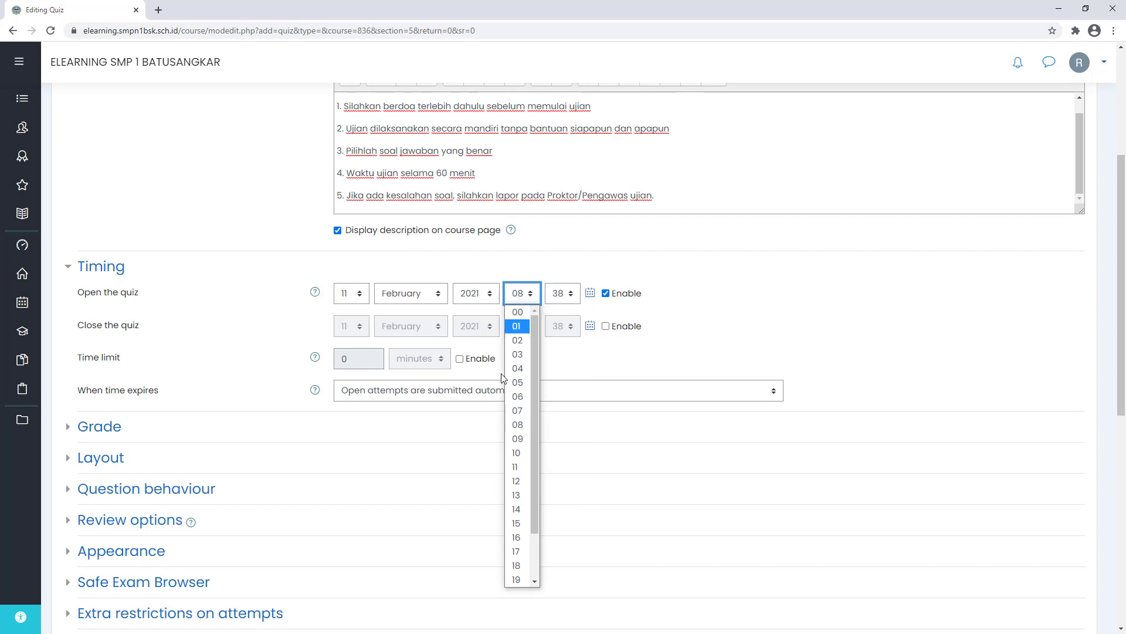
pyautogui.click(518, 424)
pyautogui.click(521, 300)
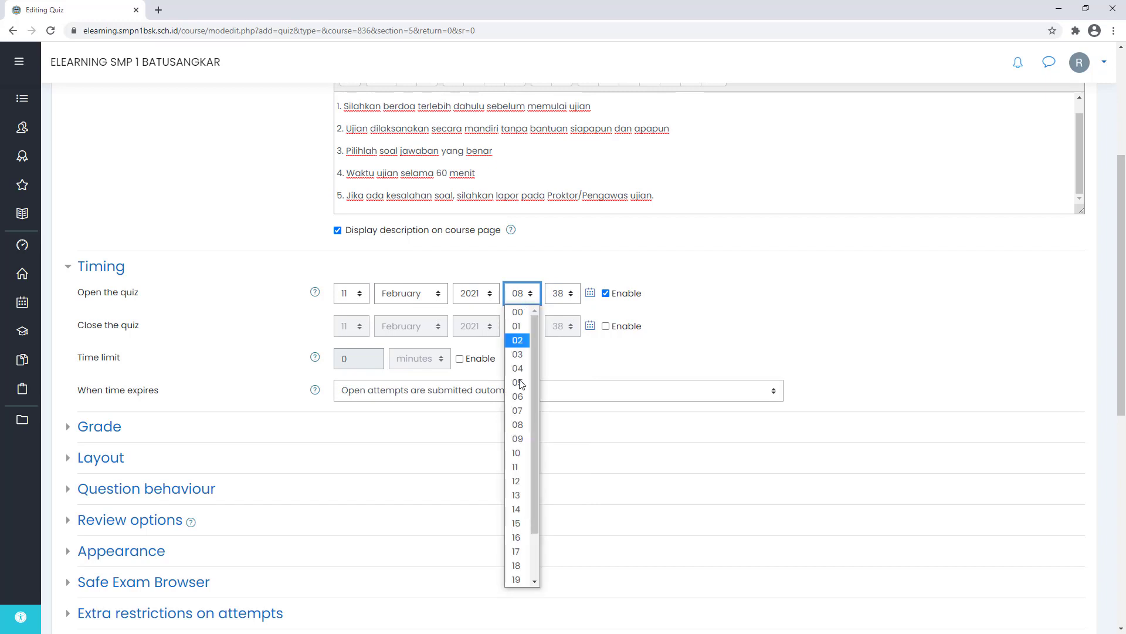
pyautogui.click(521, 439)
pyautogui.click(561, 295)
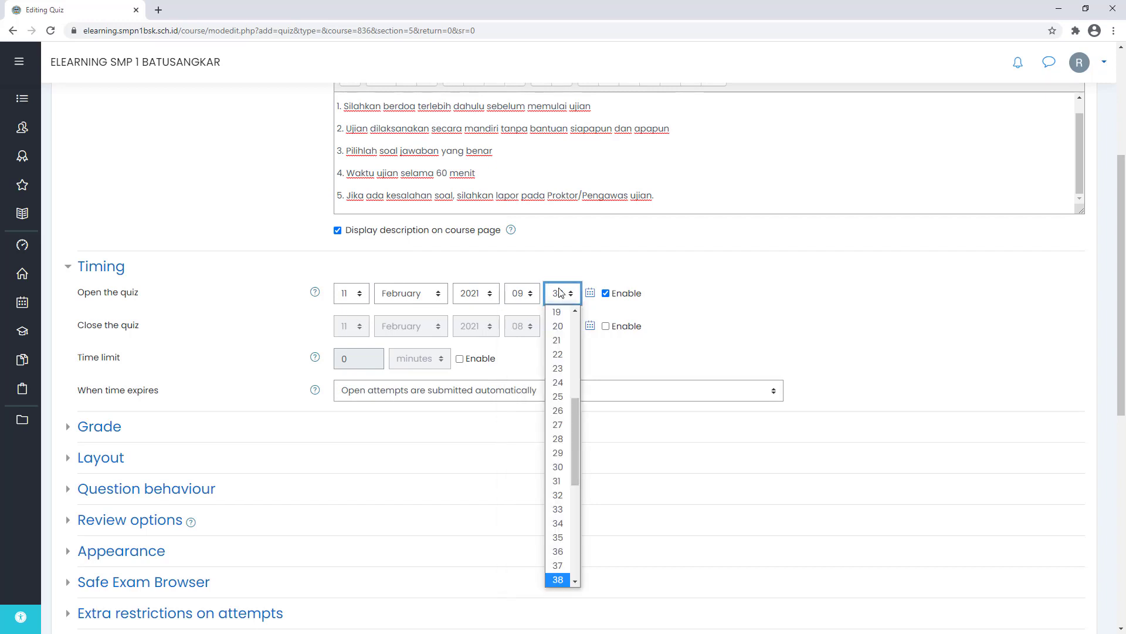
pyautogui.scroll(5, 556, 447)
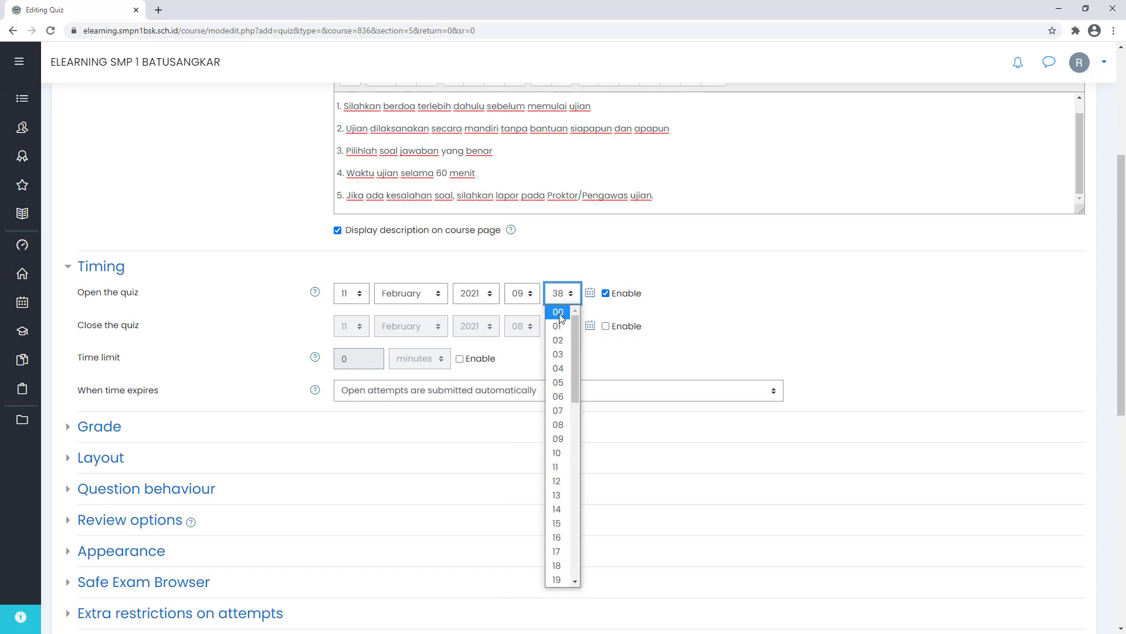
pyautogui.click(560, 313)
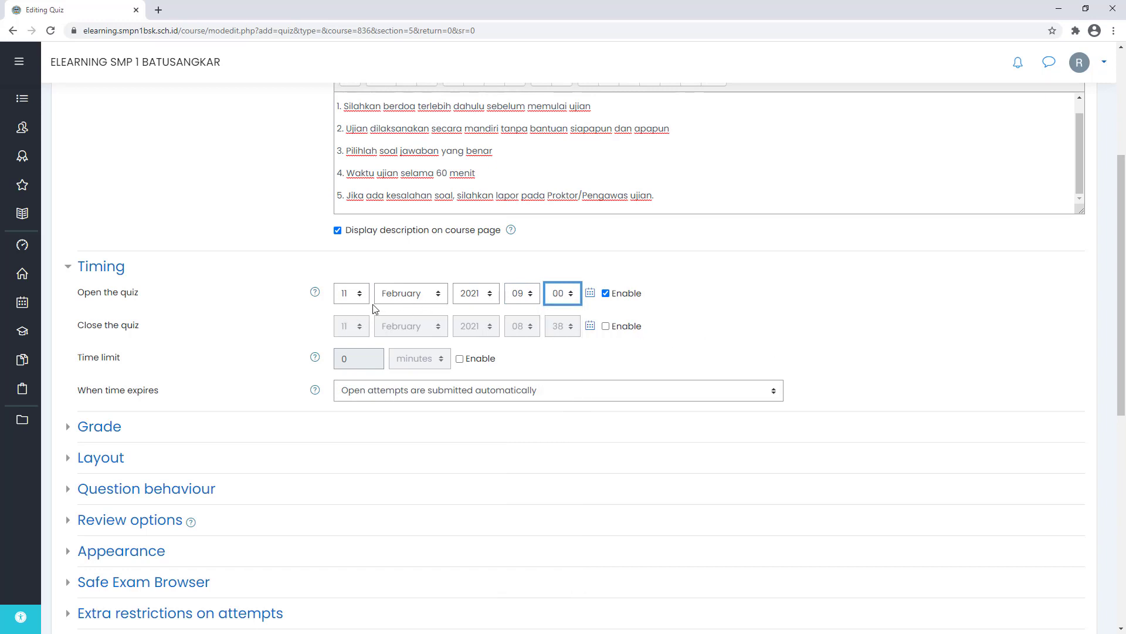
# - Enable a 12:00 closing time and turn on the time limit
pyautogui.click(632, 328)
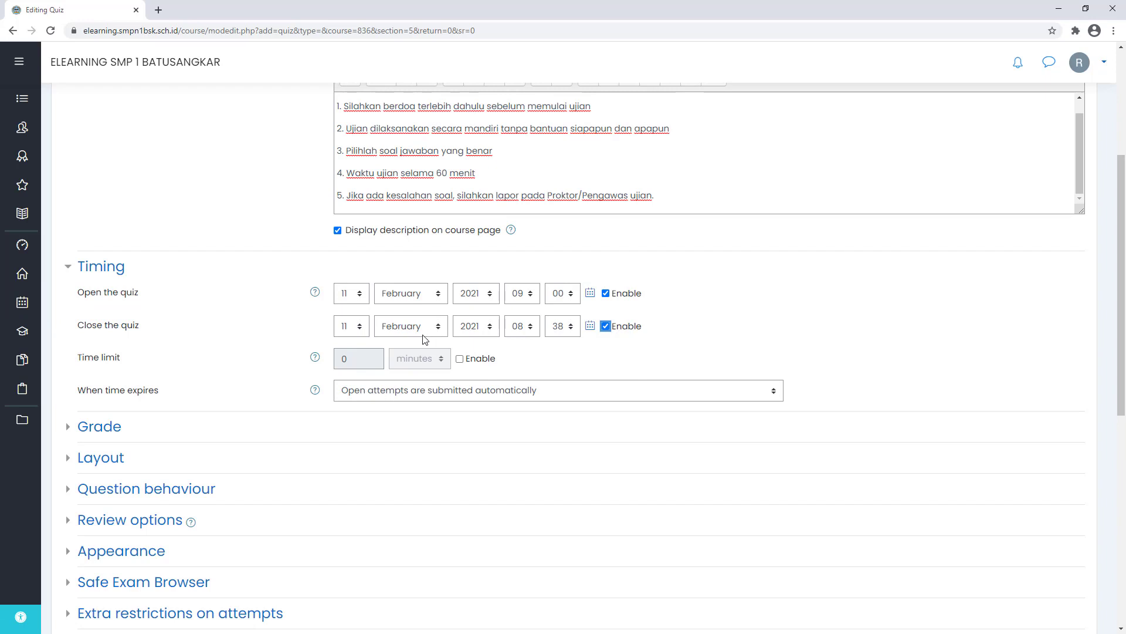
pyautogui.click(522, 326)
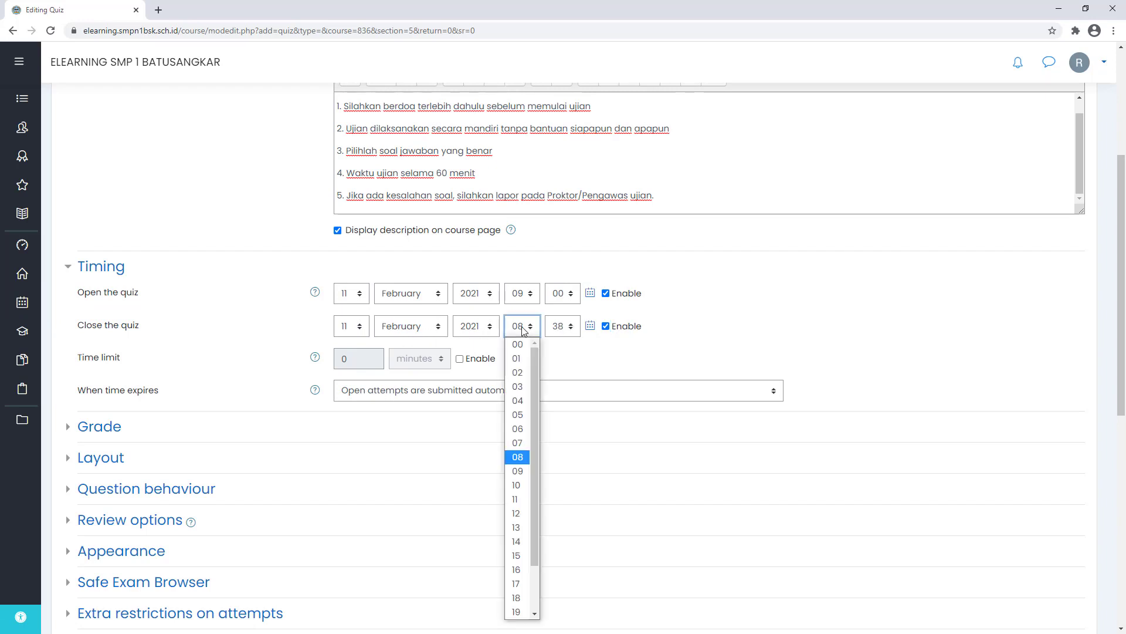
pyautogui.click(519, 514)
pyautogui.click(562, 326)
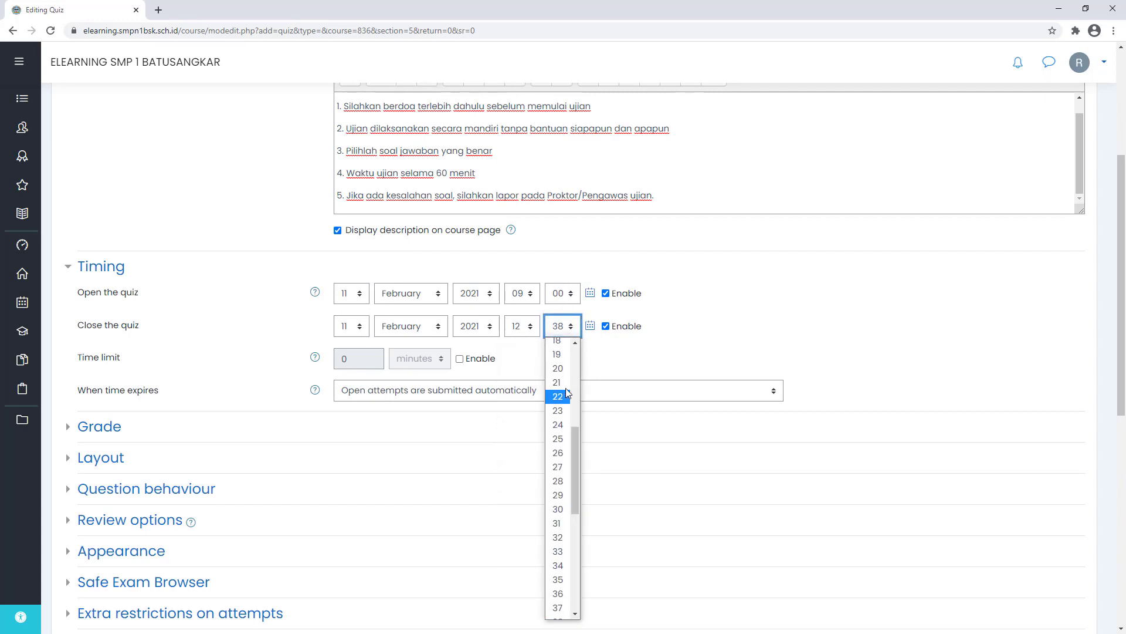
pyautogui.scroll(5, 564, 382)
pyautogui.click(562, 349)
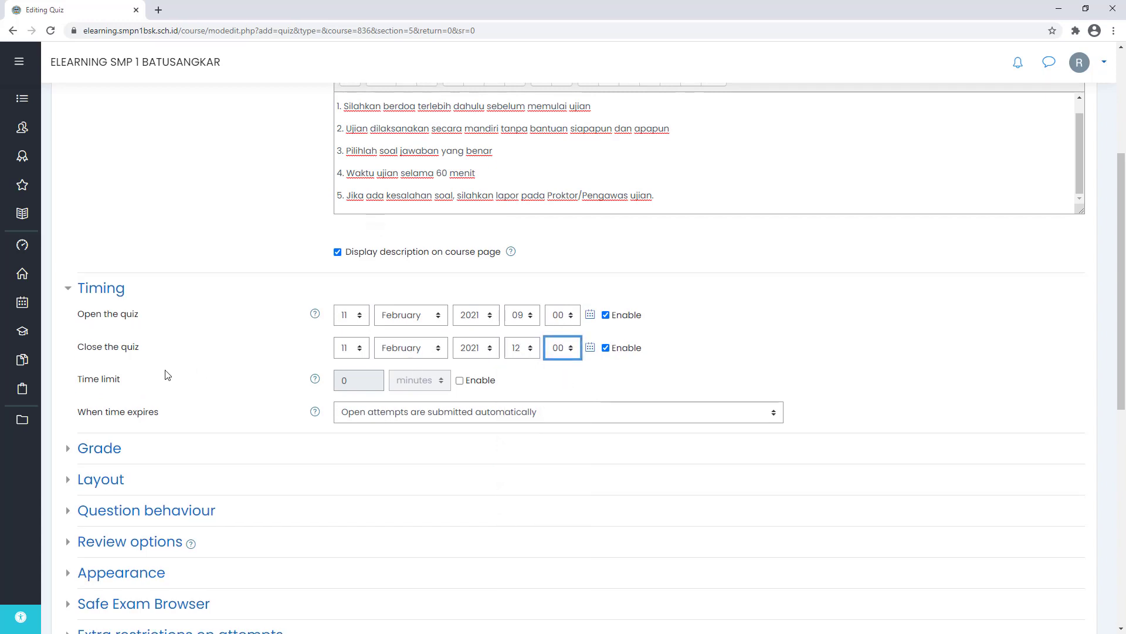
pyautogui.click(460, 381)
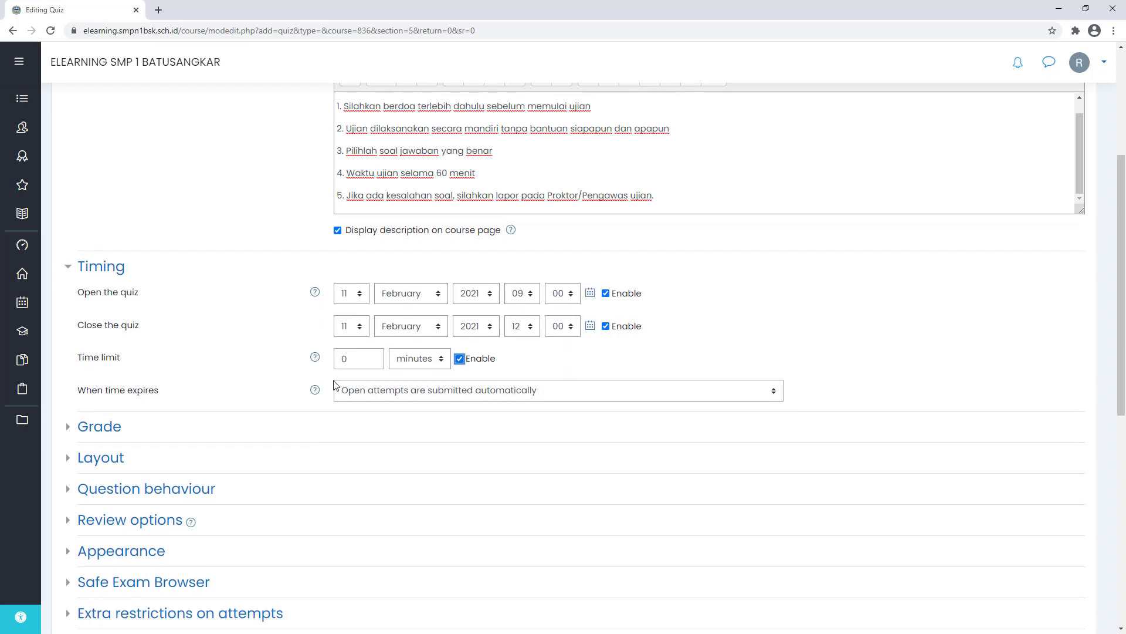
# - Set the time limit to 60 minutes
pyautogui.doubleClick(352, 359)
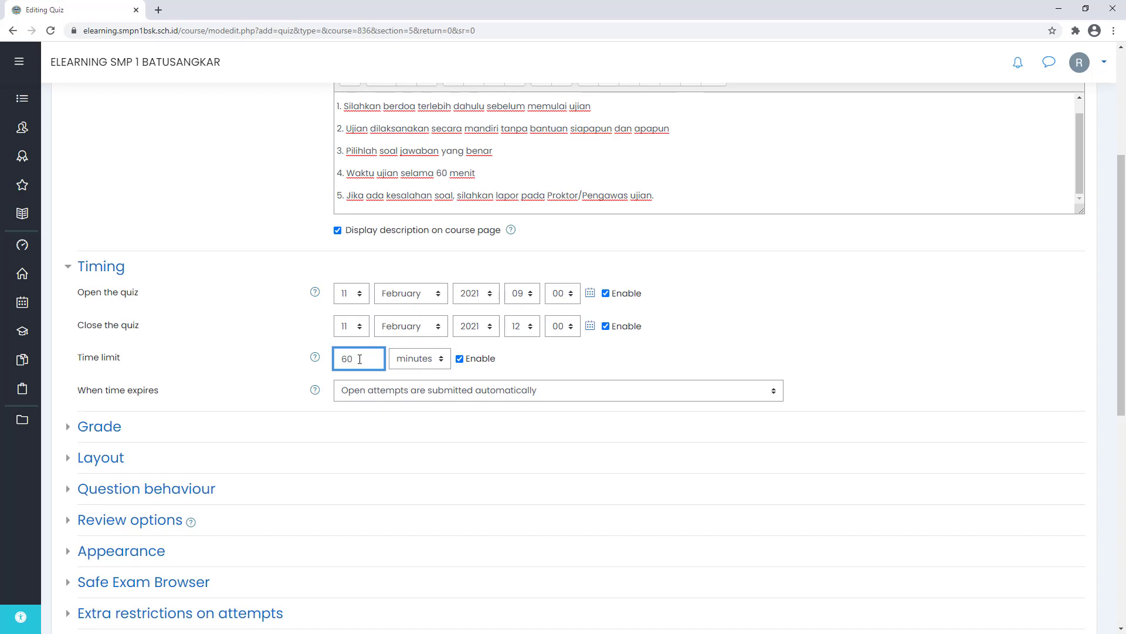
pyautogui.click(414, 359)
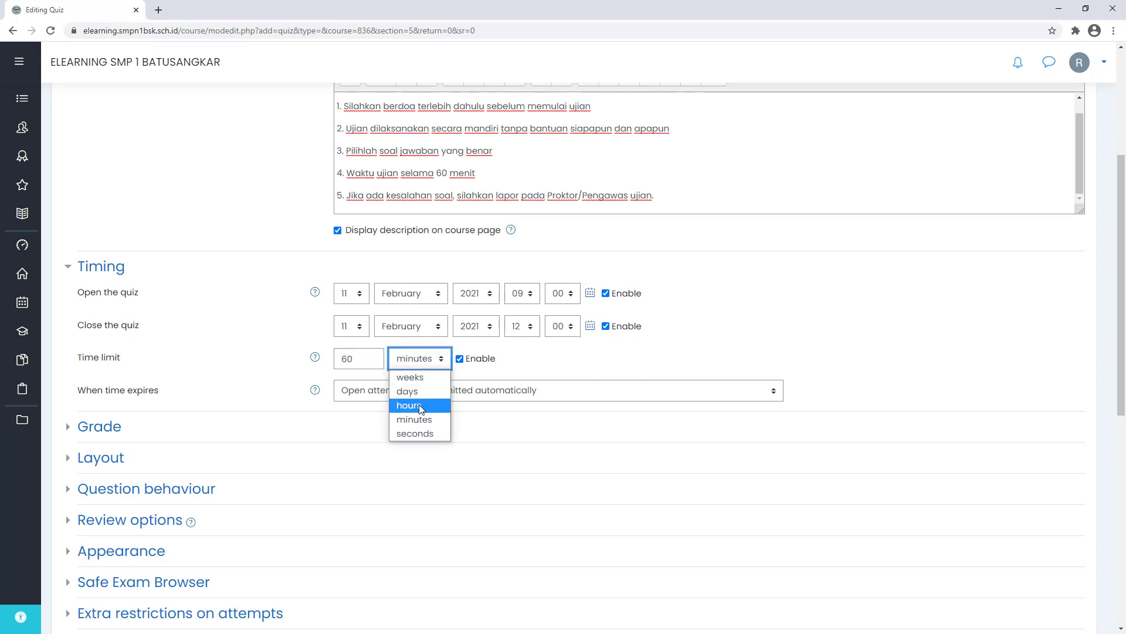
pyautogui.click(418, 406)
pyautogui.moveTo(362, 360); pyautogui.dragTo(309, 359)
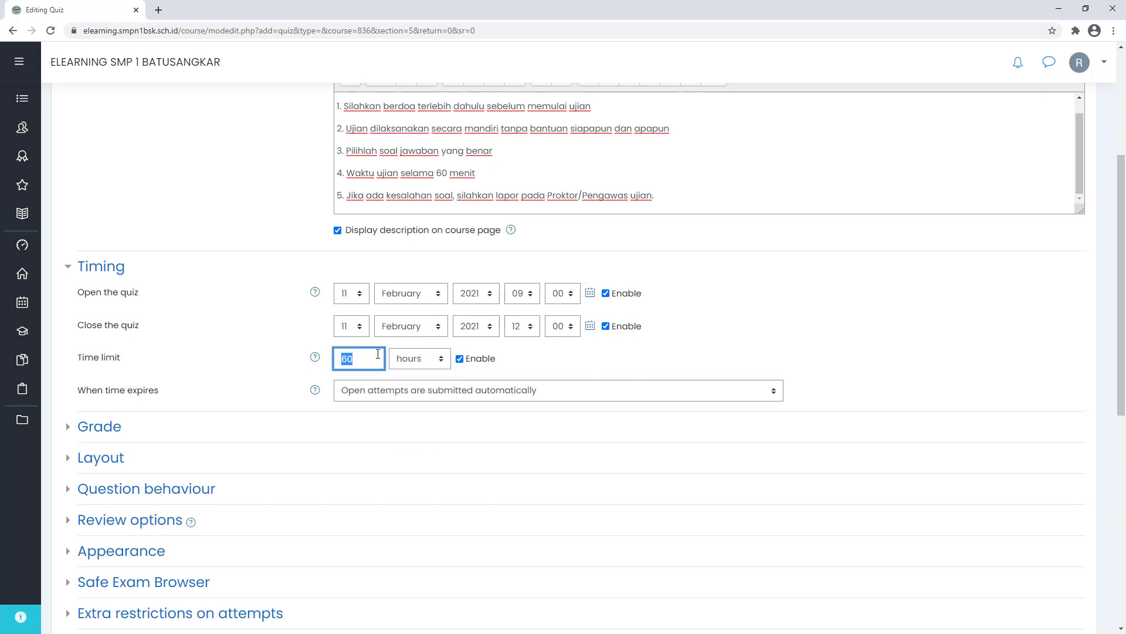
pyautogui.write('1')
pyautogui.click(427, 361)
pyautogui.click(419, 421)
pyautogui.moveTo(365, 360); pyautogui.dragTo(221, 367)
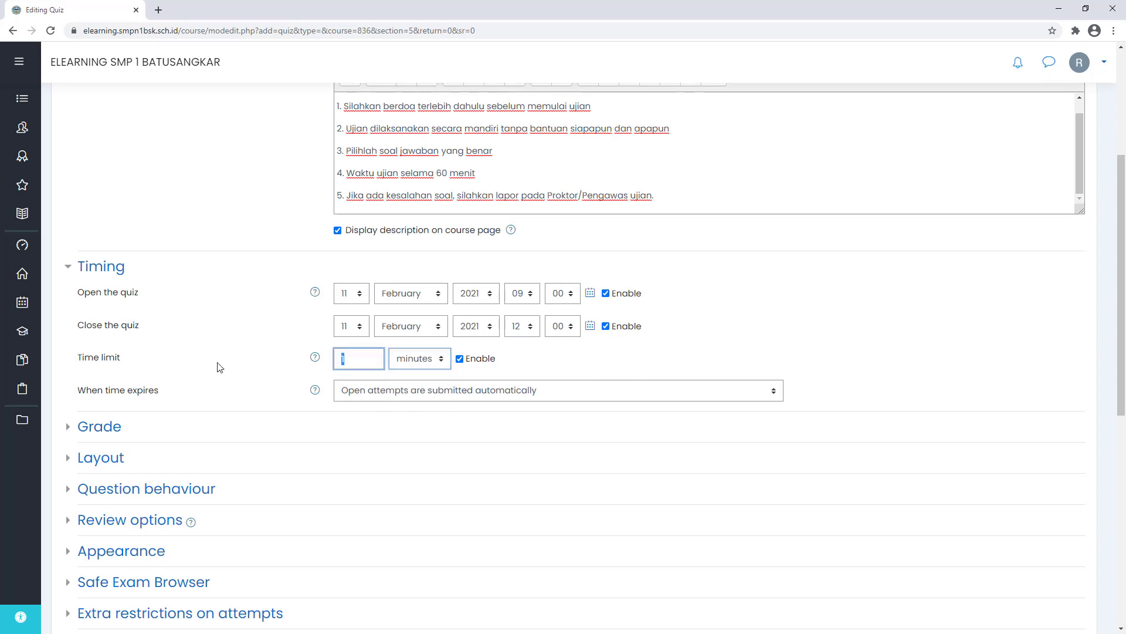
pyautogui.write('60')
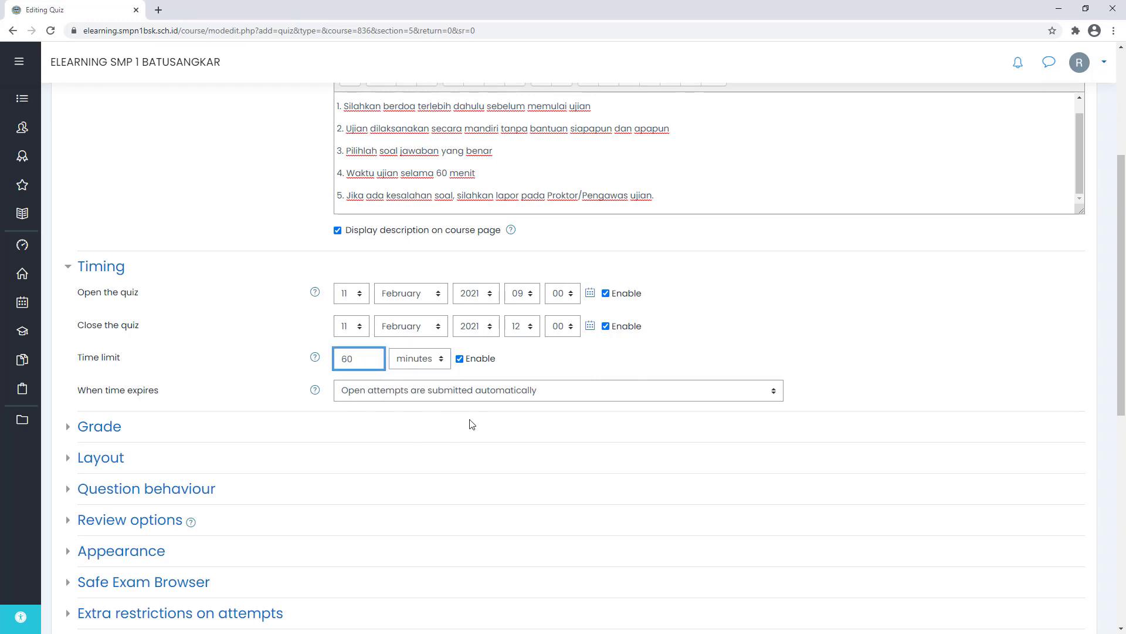
# - Keep automatic submission when time expires and expand the Grade settings
pyautogui.scroll(-1, 440, 422)
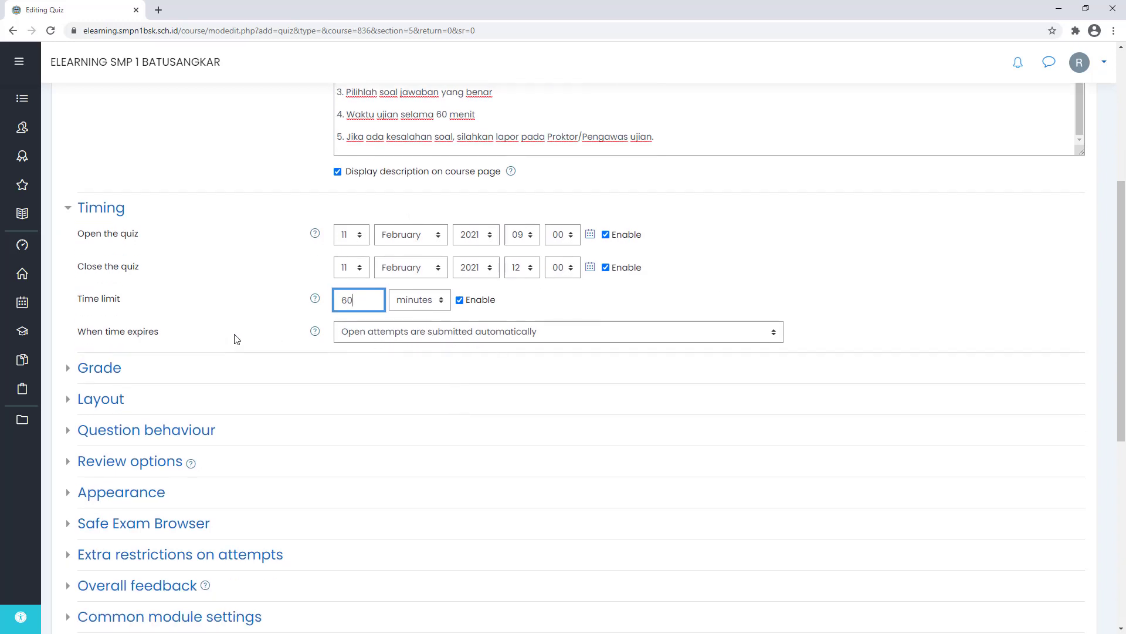
pyautogui.click(381, 334)
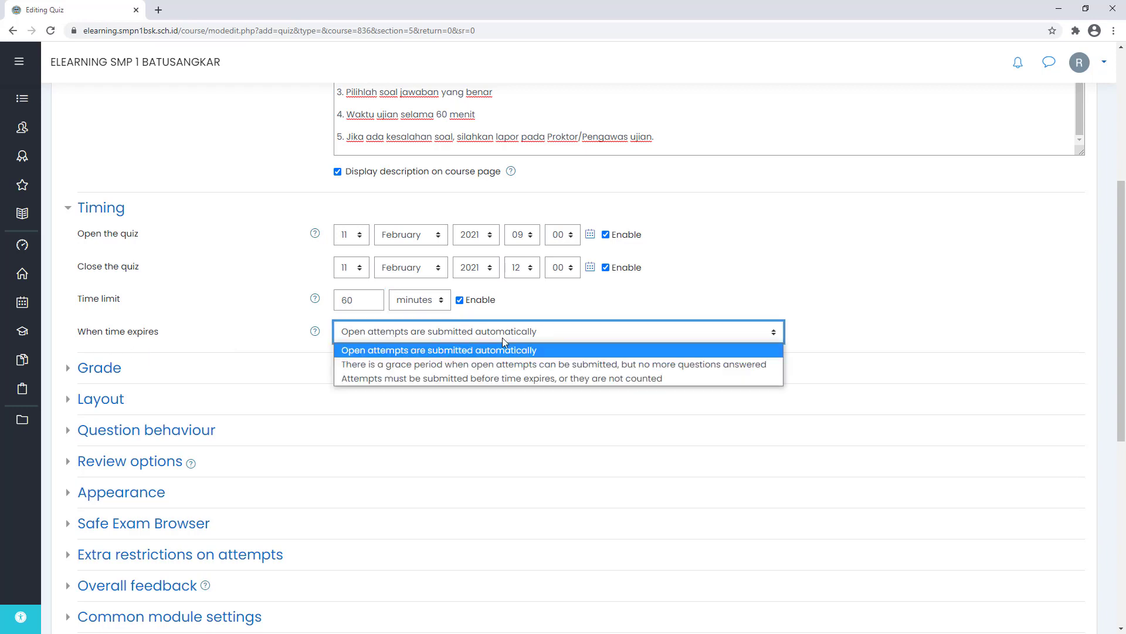
pyautogui.click(265, 335)
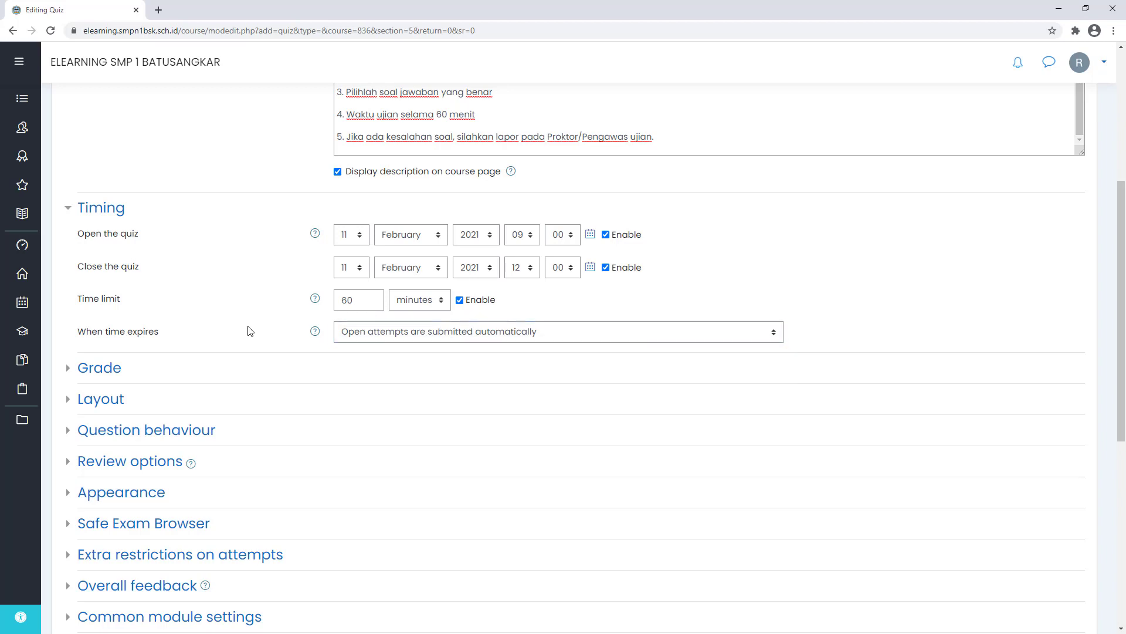
pyautogui.scroll(-1, 317, 337)
pyautogui.click(110, 322)
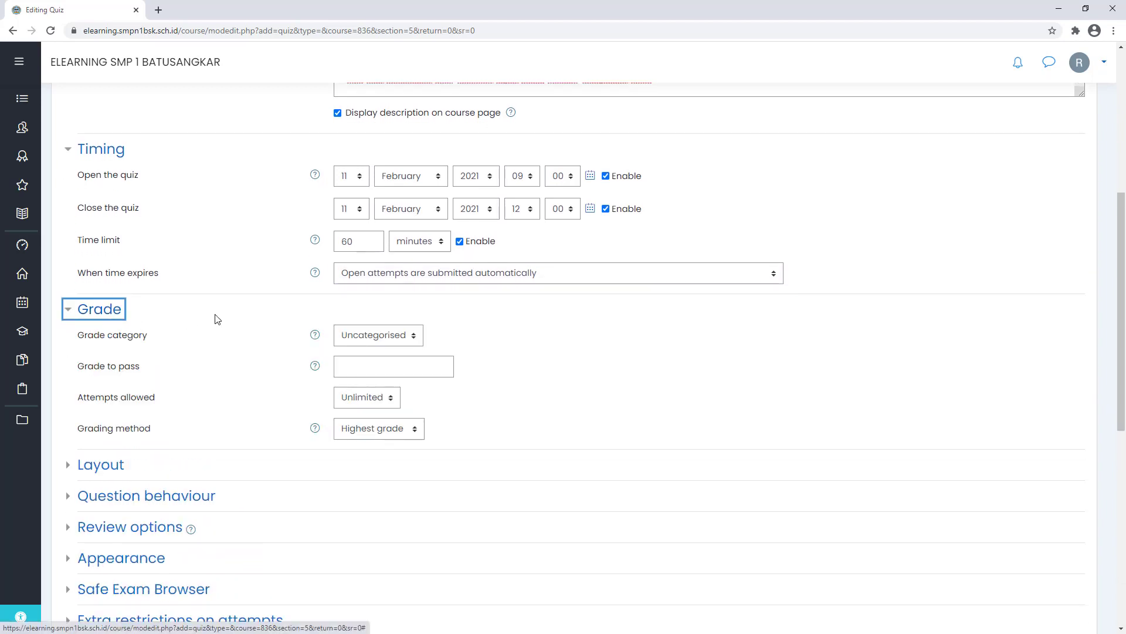
# - Set attempts allowed to 1, keeping Highest grade, Uncategorised, and a blank grade to pass
pyautogui.click(361, 399)
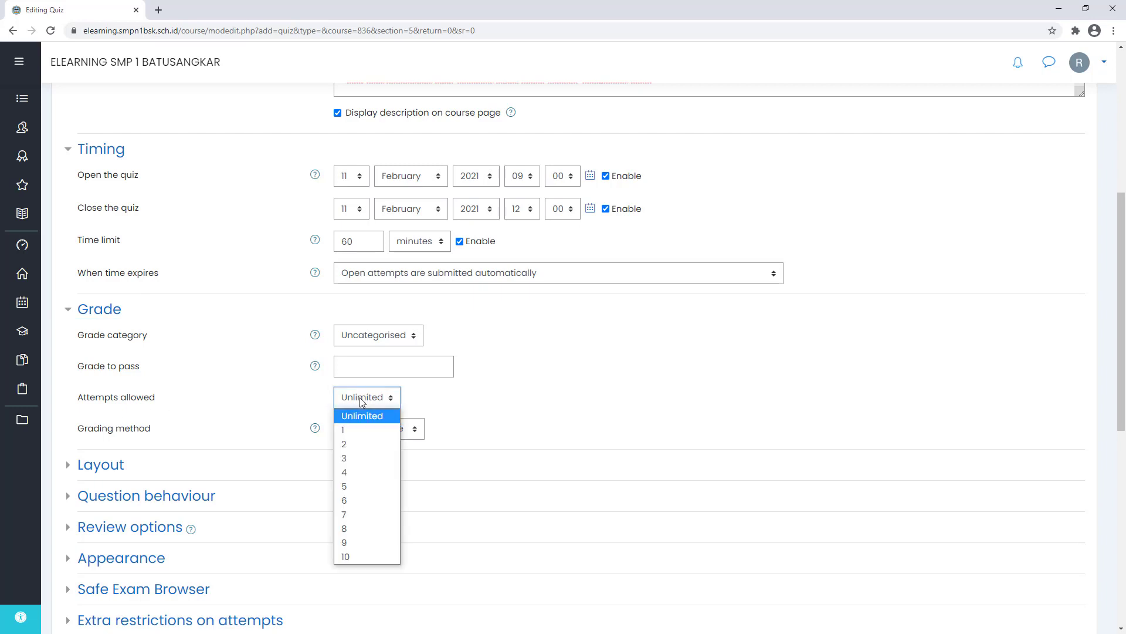
pyautogui.click(356, 434)
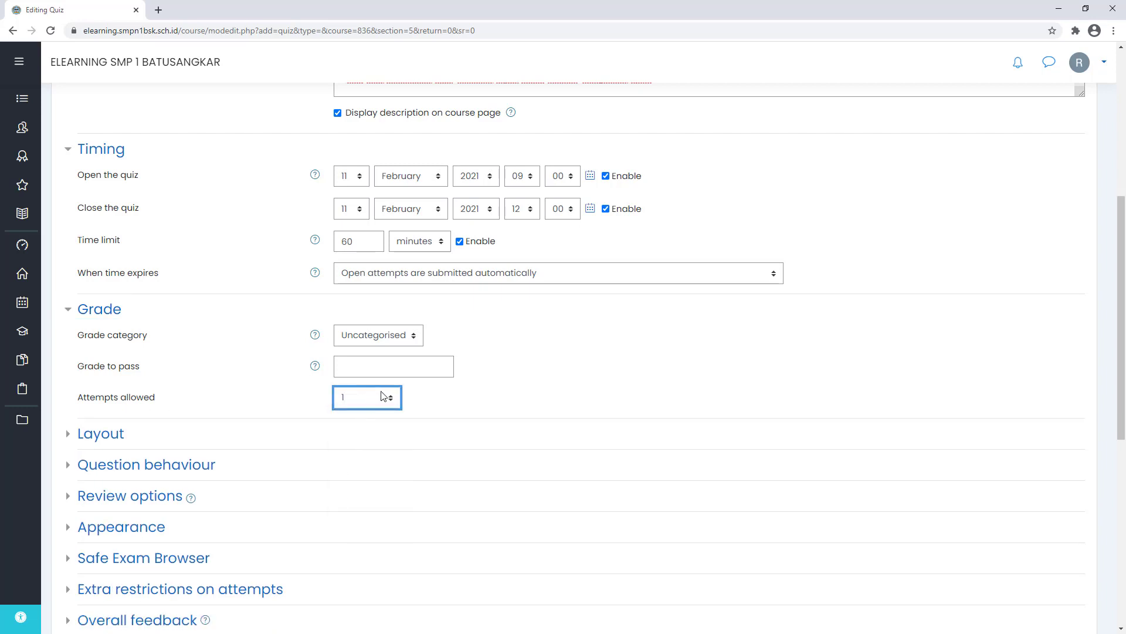
pyautogui.click(381, 396)
pyautogui.click(359, 444)
pyautogui.click(349, 431)
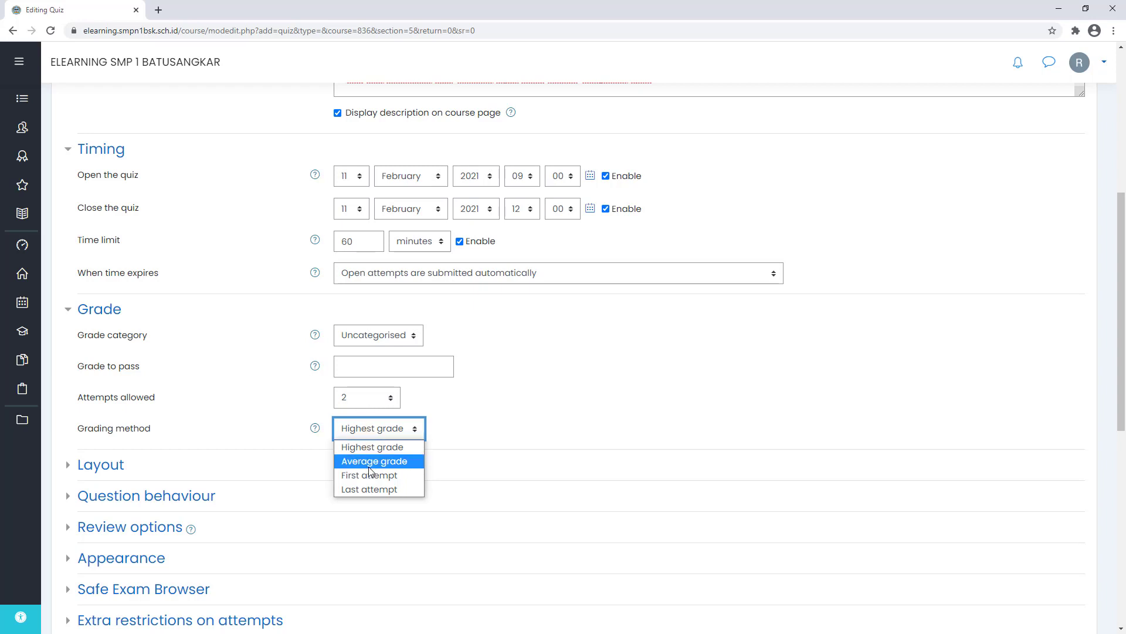
pyautogui.click(512, 411)
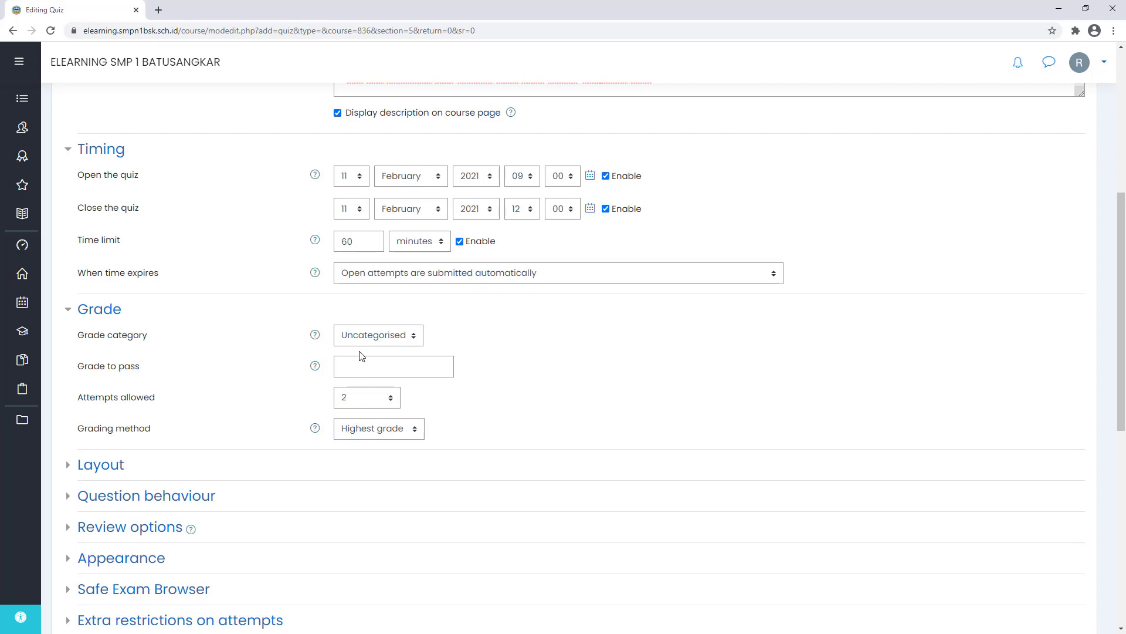
pyautogui.click(370, 337)
pyautogui.click(617, 338)
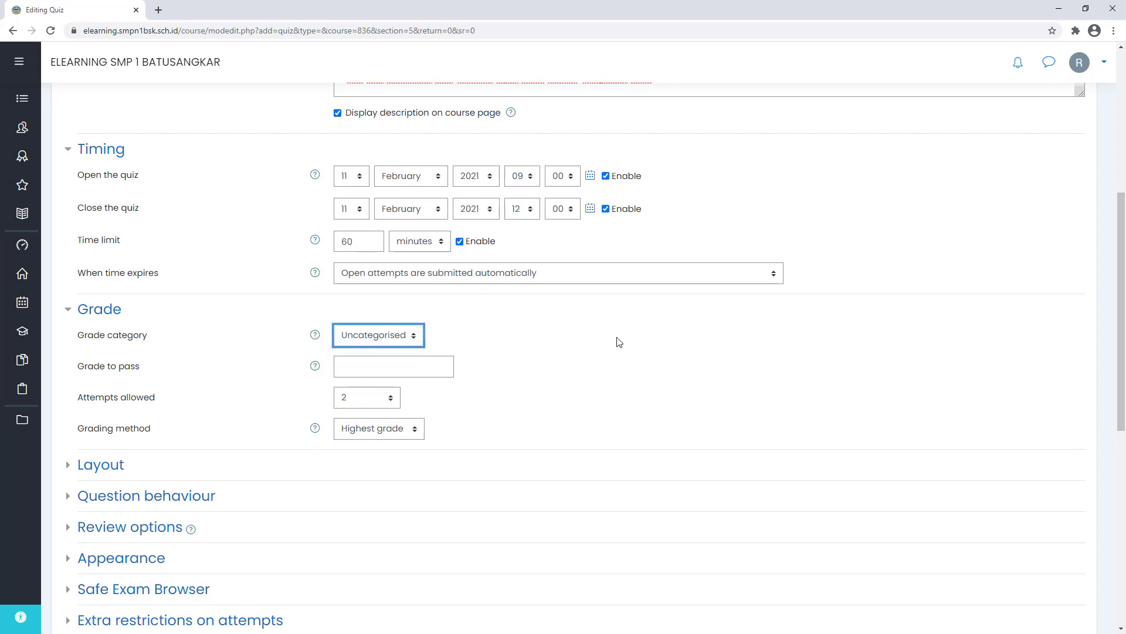
pyautogui.click(364, 401)
pyautogui.click(354, 427)
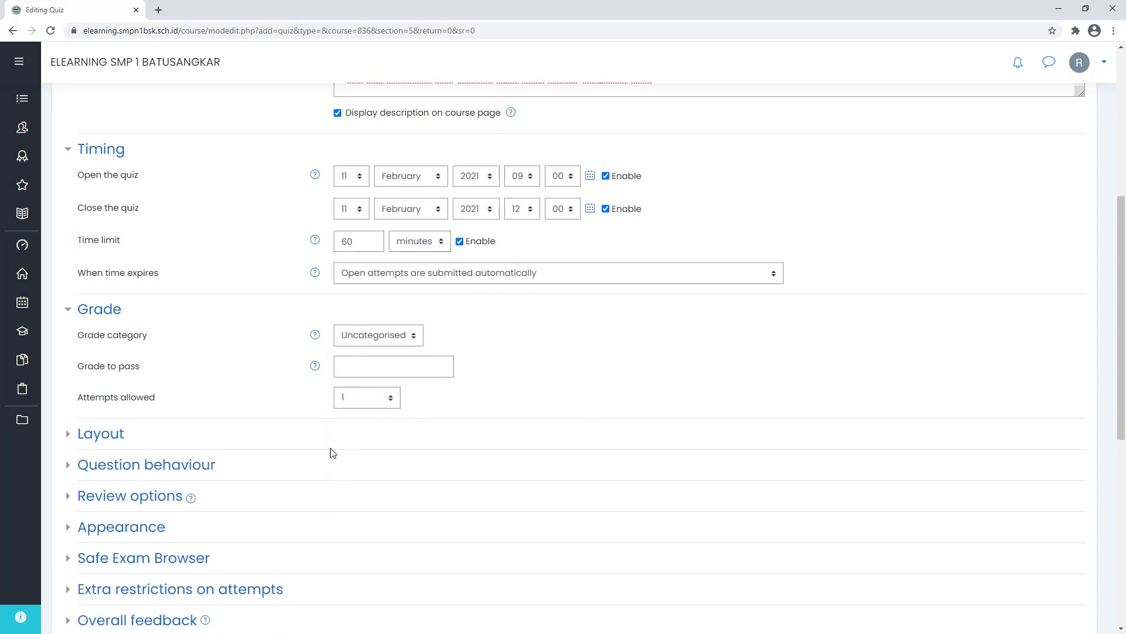
pyautogui.click(353, 368)
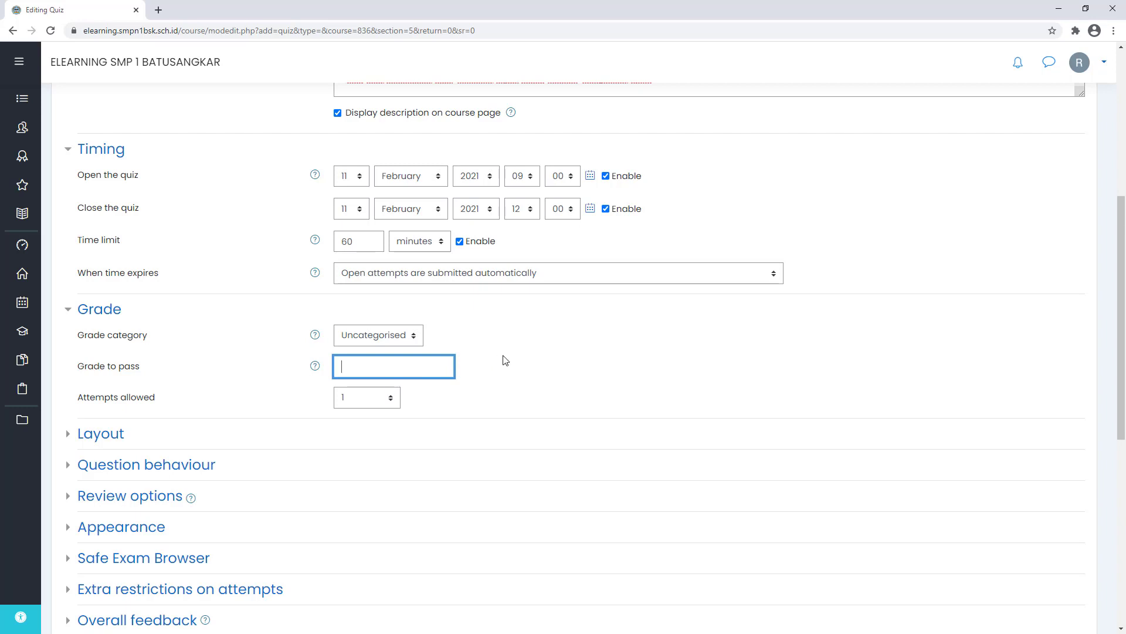
pyautogui.click(523, 353)
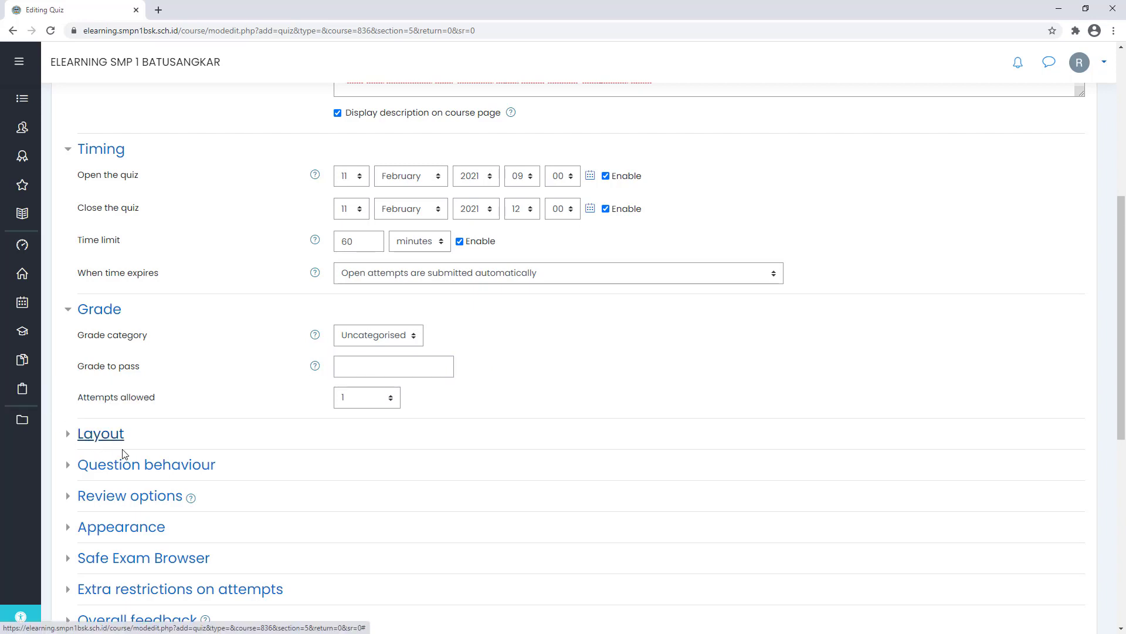
# - Expand Review options and uncheck The attempt and Marks in all three timing columns
pyautogui.click(101, 438)
pyautogui.click(99, 436)
pyautogui.click(128, 469)
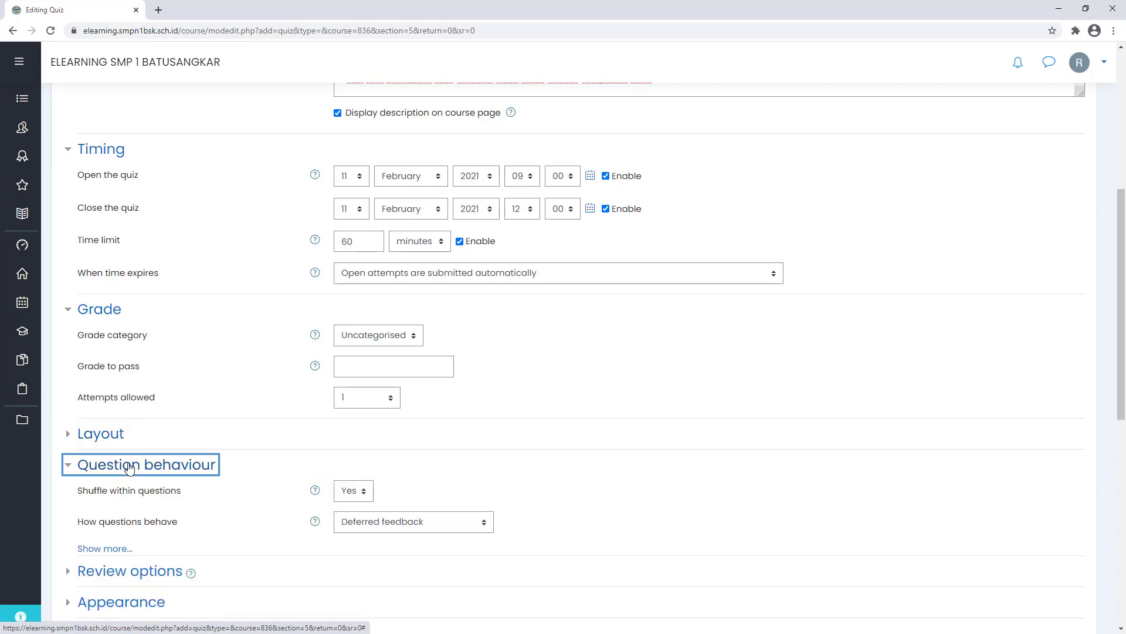
pyautogui.click(129, 467)
pyautogui.scroll(-3, 136, 440)
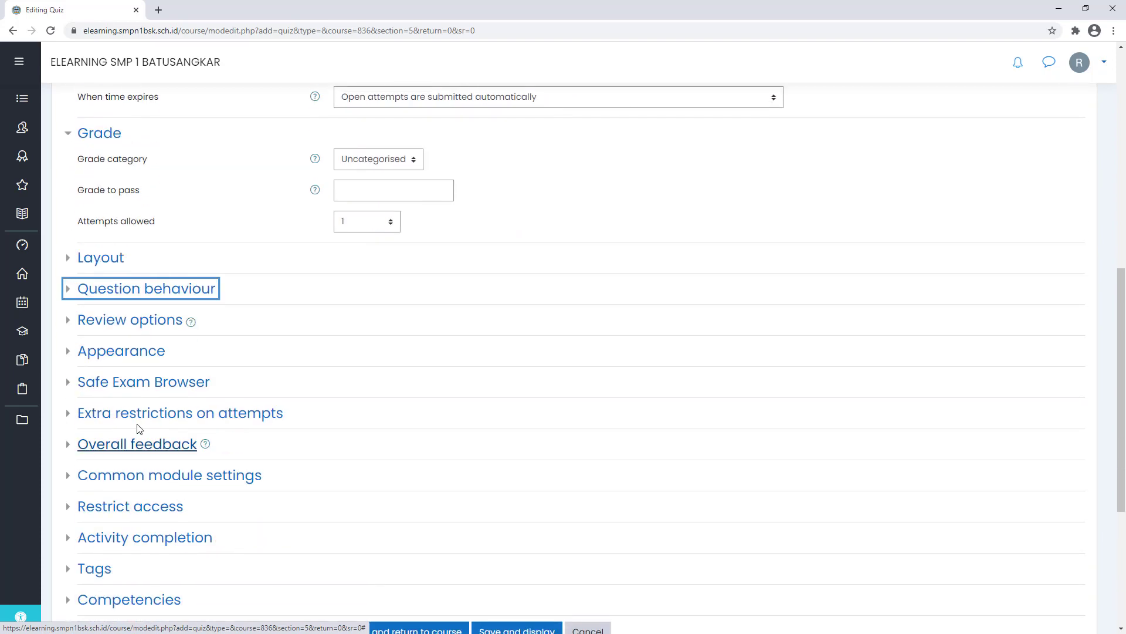
pyautogui.click(134, 325)
pyautogui.click(286, 358)
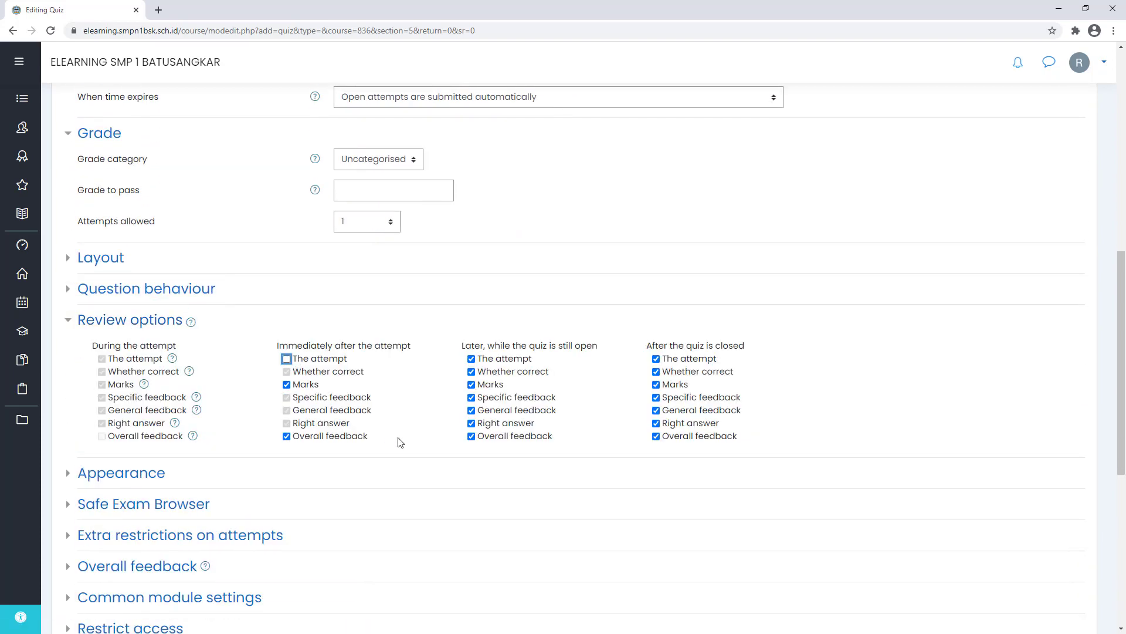
pyautogui.click(496, 359)
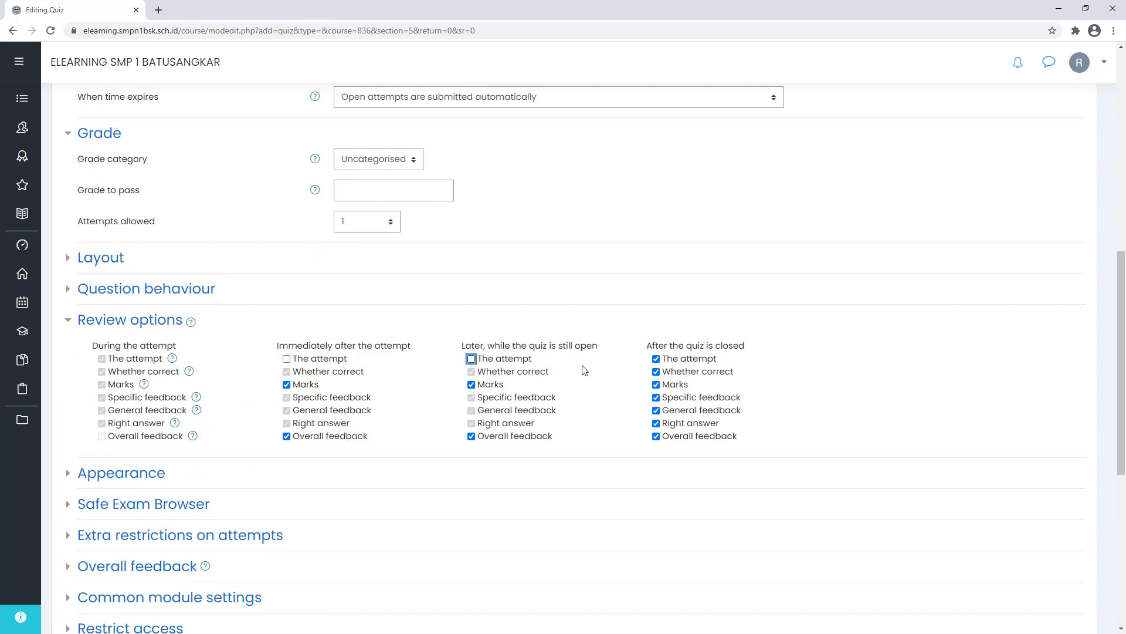
pyautogui.click(685, 358)
pyautogui.click(680, 388)
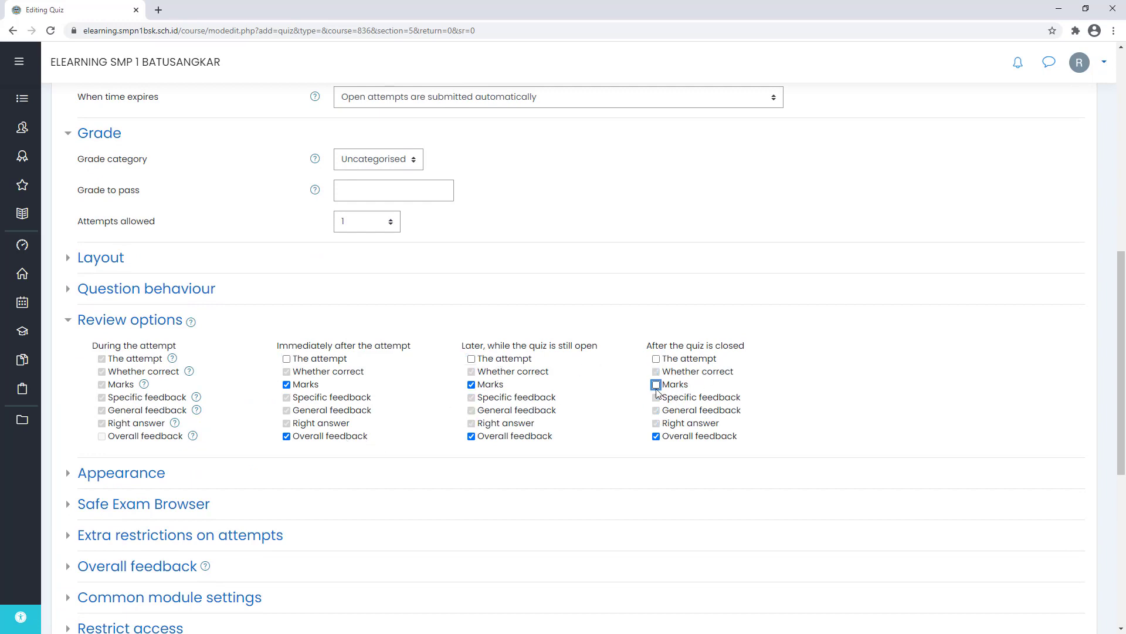
pyautogui.click(480, 390)
pyautogui.click(286, 384)
# - After the quiz is closed, show The attempt again but hide Whether correct and Right answer
pyautogui.moveTo(318, 350); pyautogui.dragTo(401, 350)
pyautogui.moveTo(291, 372); pyautogui.dragTo(365, 376)
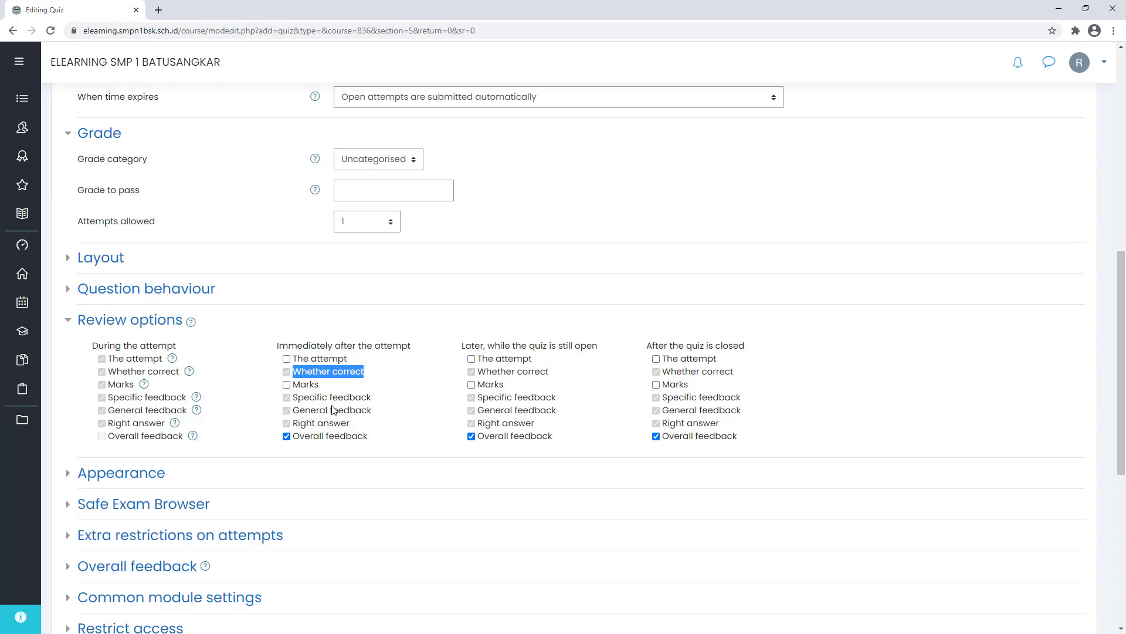
pyautogui.click(584, 366)
pyautogui.moveTo(462, 346); pyautogui.dragTo(580, 348)
pyautogui.click(446, 347)
pyautogui.moveTo(445, 351); pyautogui.dragTo(499, 350)
pyautogui.click(502, 351)
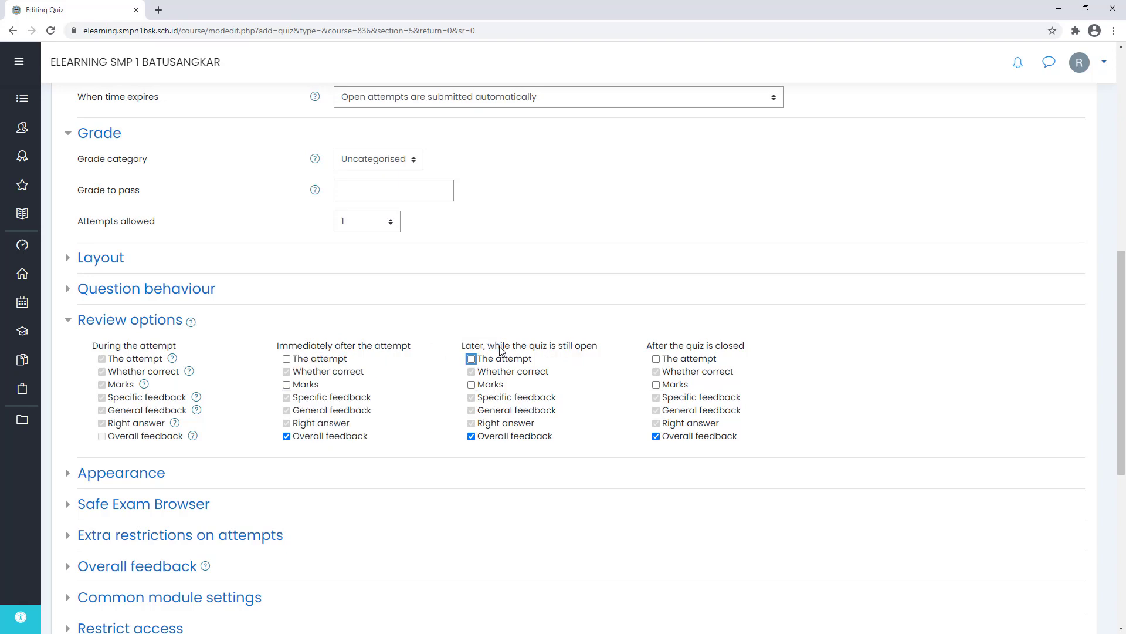
pyautogui.scroll(8, 474, 349)
pyautogui.scroll(-3, 474, 349)
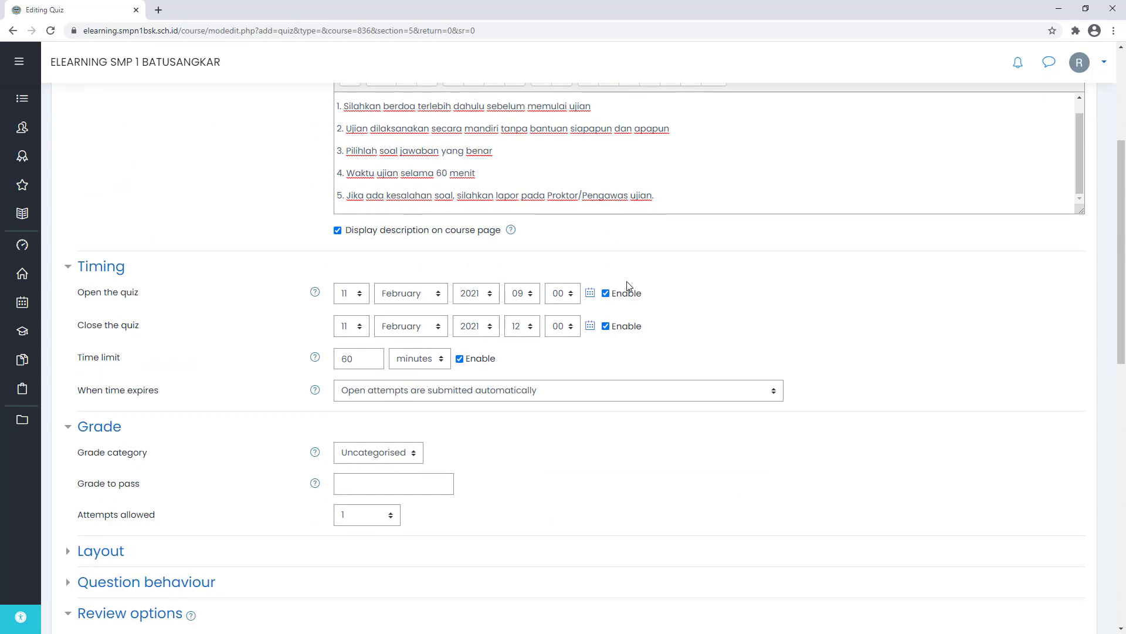
pyautogui.scroll(-6, 627, 286)
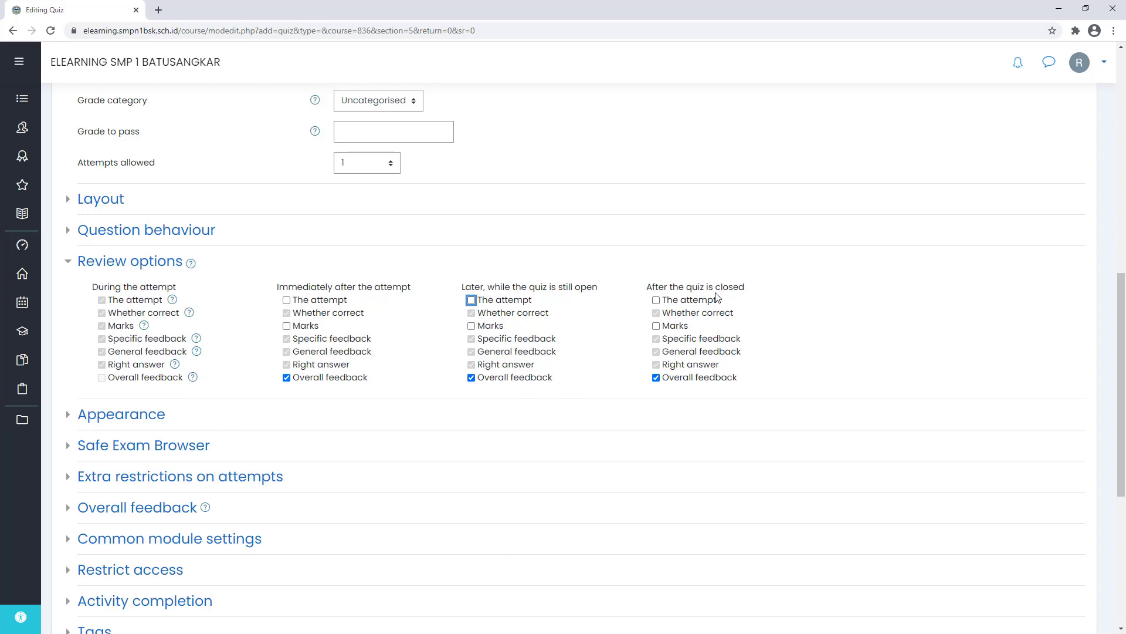
pyautogui.click(700, 300)
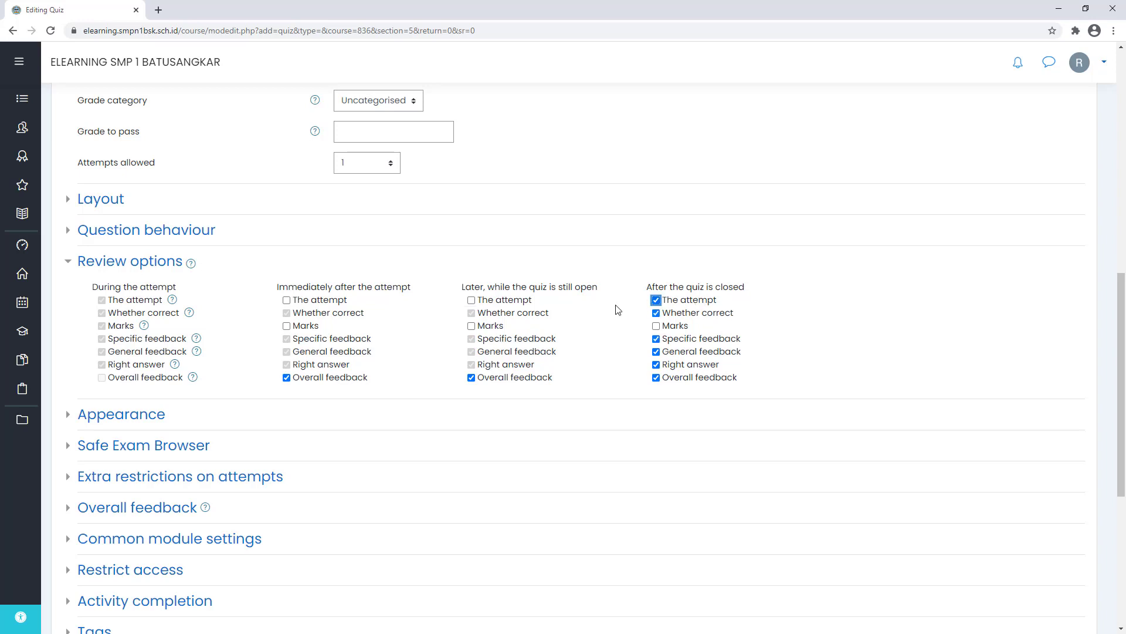
pyautogui.click(673, 315)
pyautogui.click(706, 365)
pyautogui.scroll(-3, 741, 308)
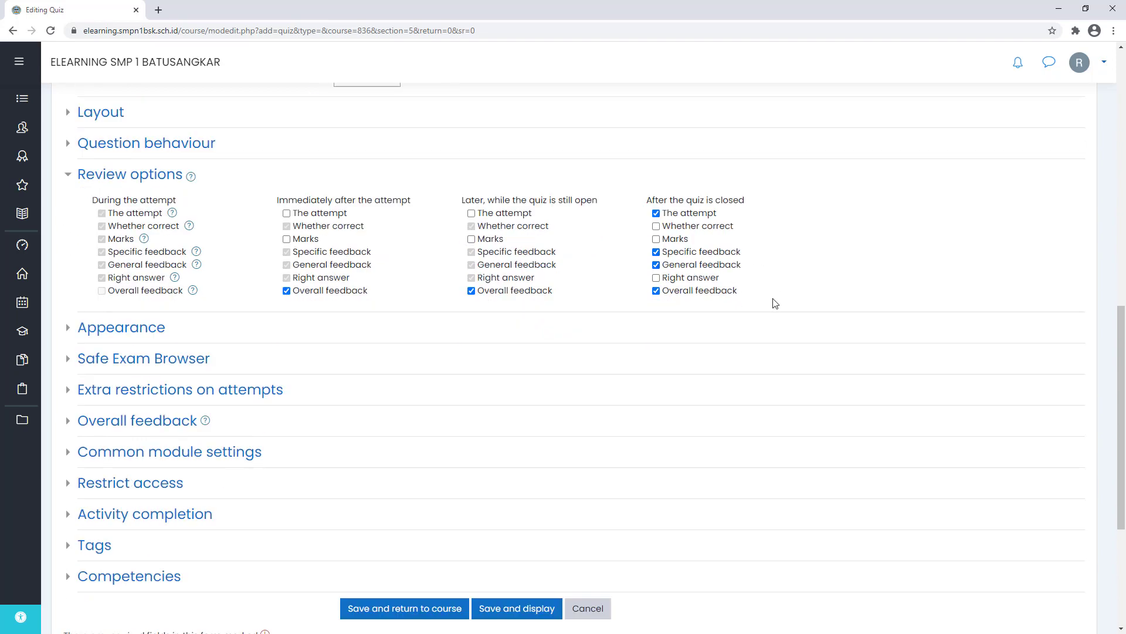
pyautogui.click(193, 271)
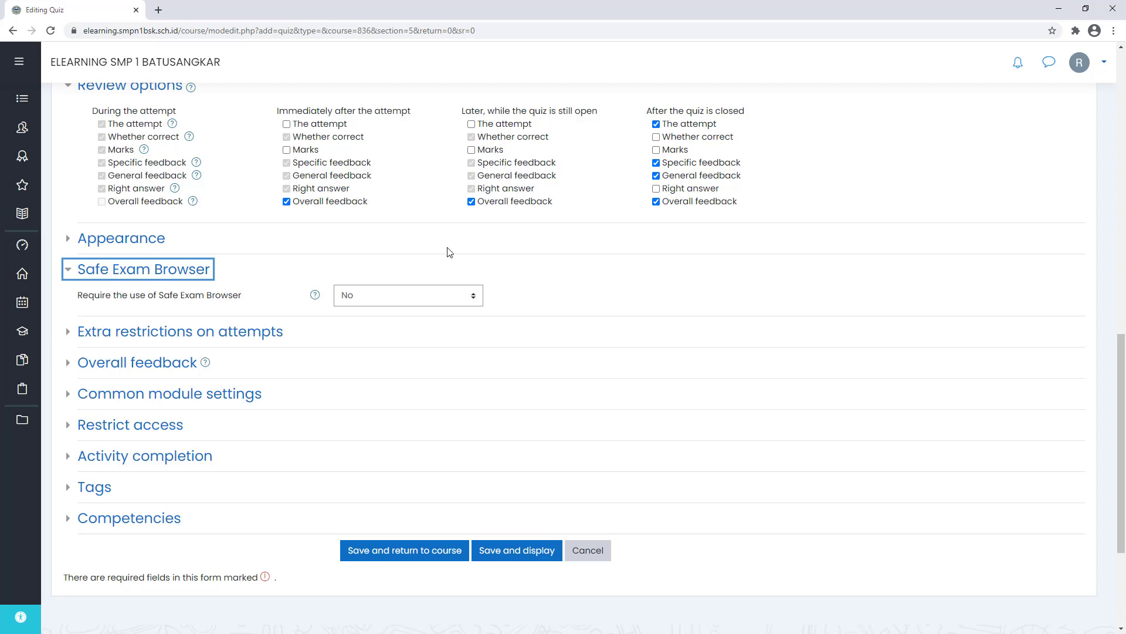
# - Leave Require Safe Exam Browser at No and save the PTS quiz settings
pyautogui.click(372, 300)
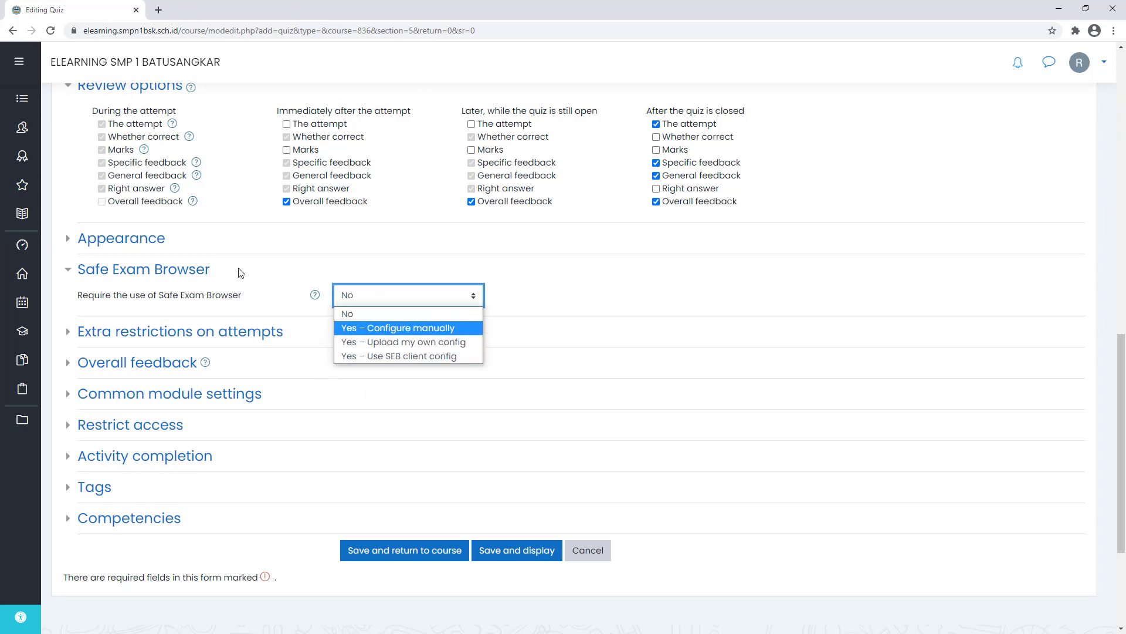
pyautogui.click(219, 272)
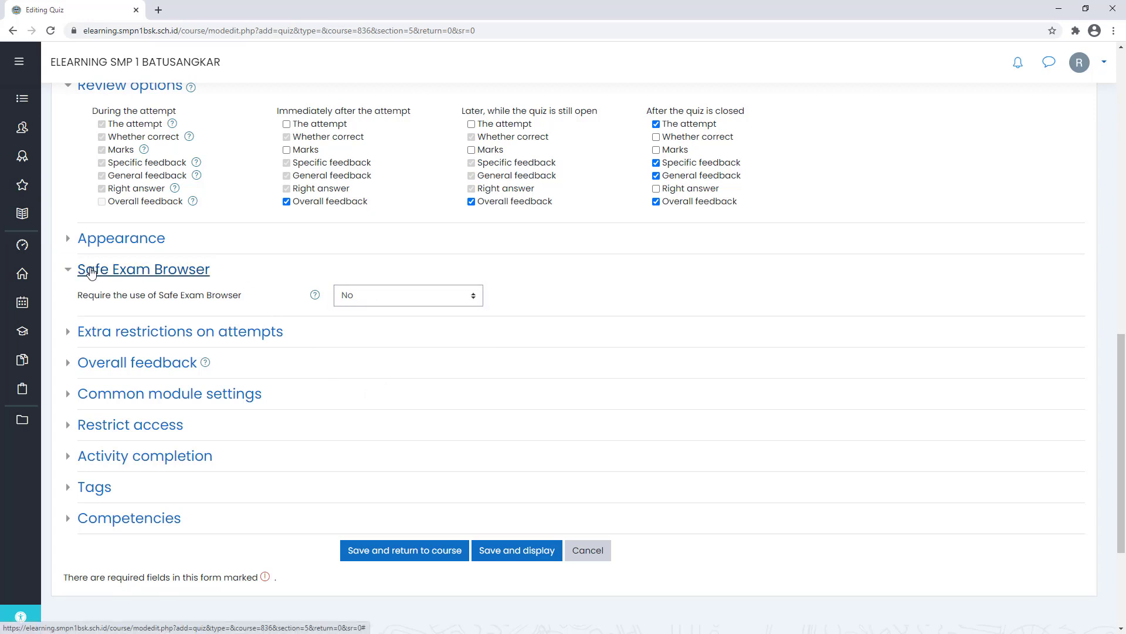
pyautogui.click(91, 271)
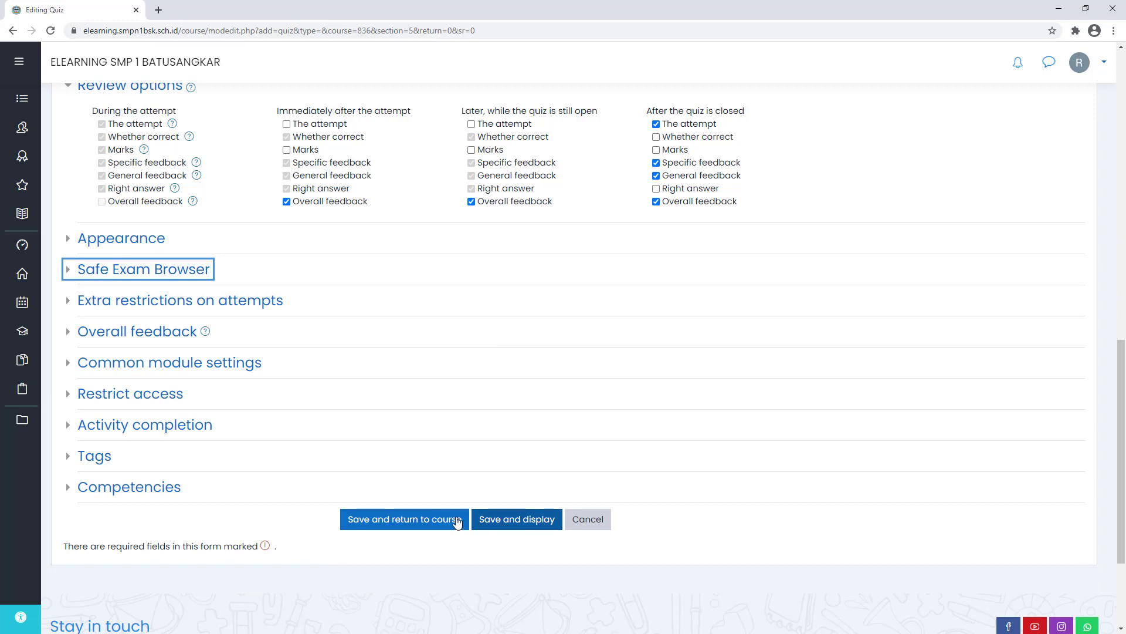
pyautogui.click(502, 521)
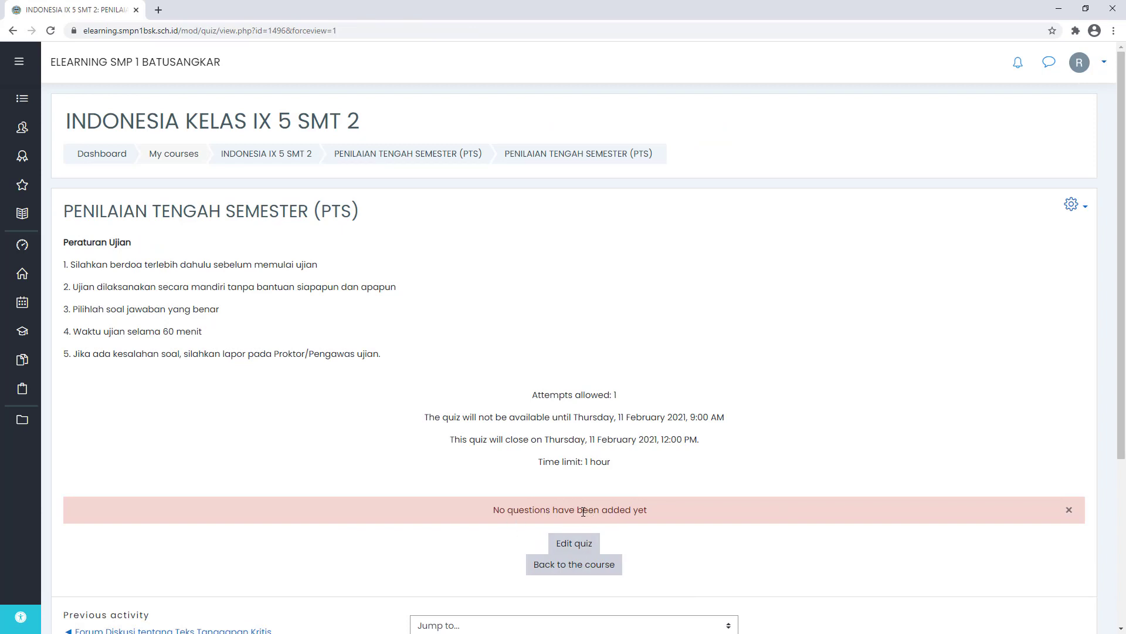
# - Open the quiz's Edit quiz page, which shows no questions yet
pyautogui.moveTo(508, 514); pyautogui.dragTo(658, 515)
pyautogui.click(659, 515)
pyautogui.click(577, 548)
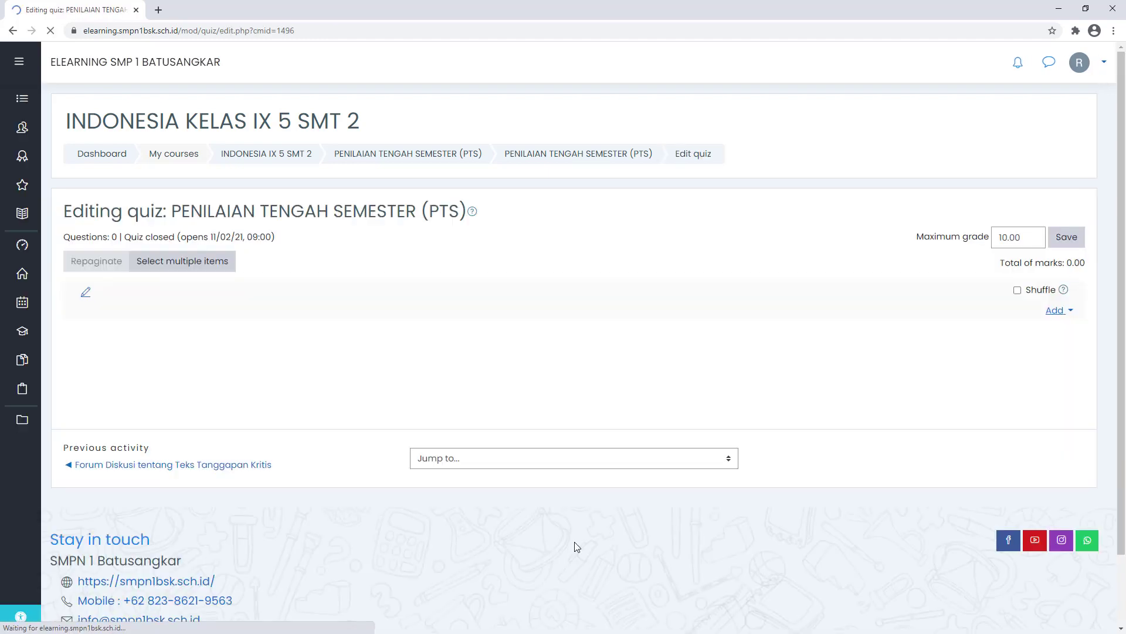
# - Add 4 random questions from the INDONESIA TEKS TANGGAPAN category to the quiz
pyautogui.click(1066, 311)
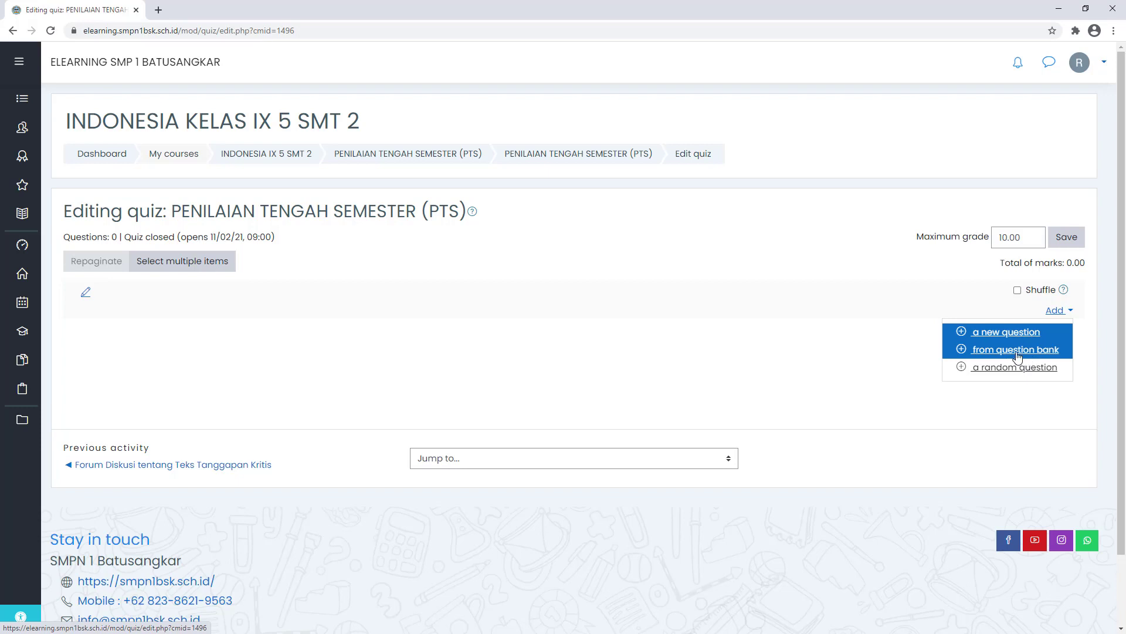
pyautogui.click(989, 377)
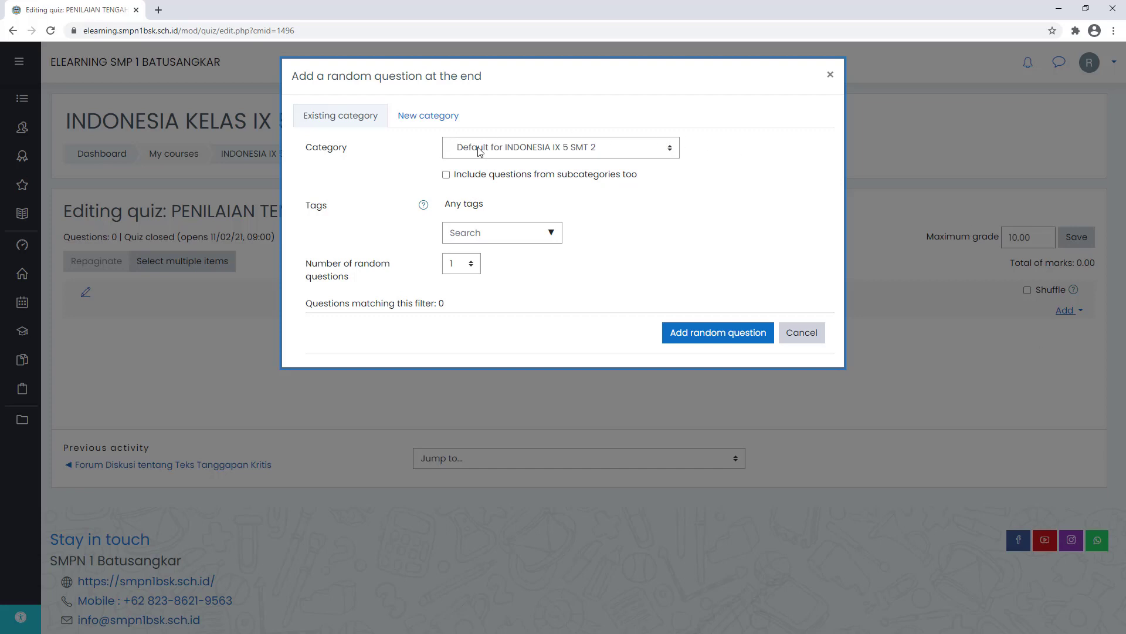
pyautogui.click(480, 152)
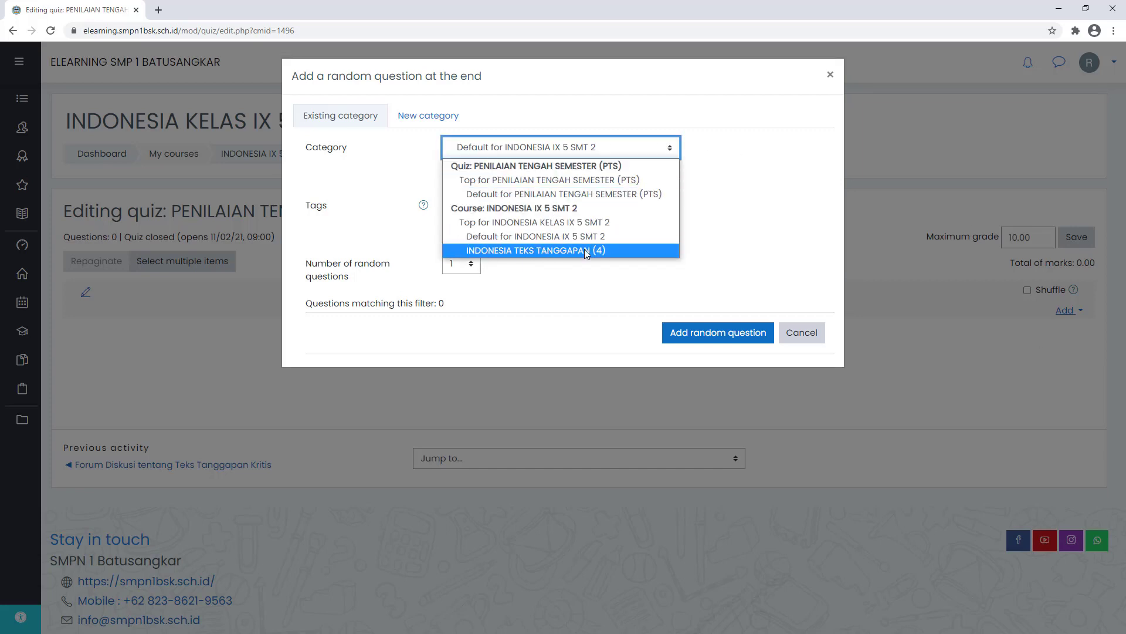
pyautogui.click(605, 250)
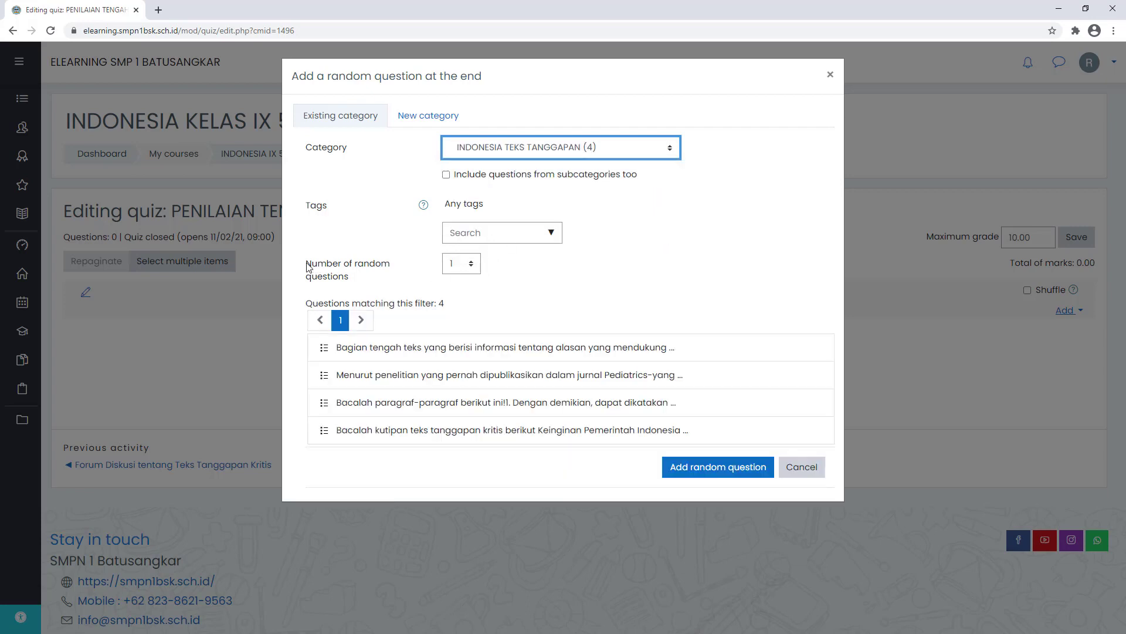
pyautogui.moveTo(306, 264); pyautogui.dragTo(359, 281)
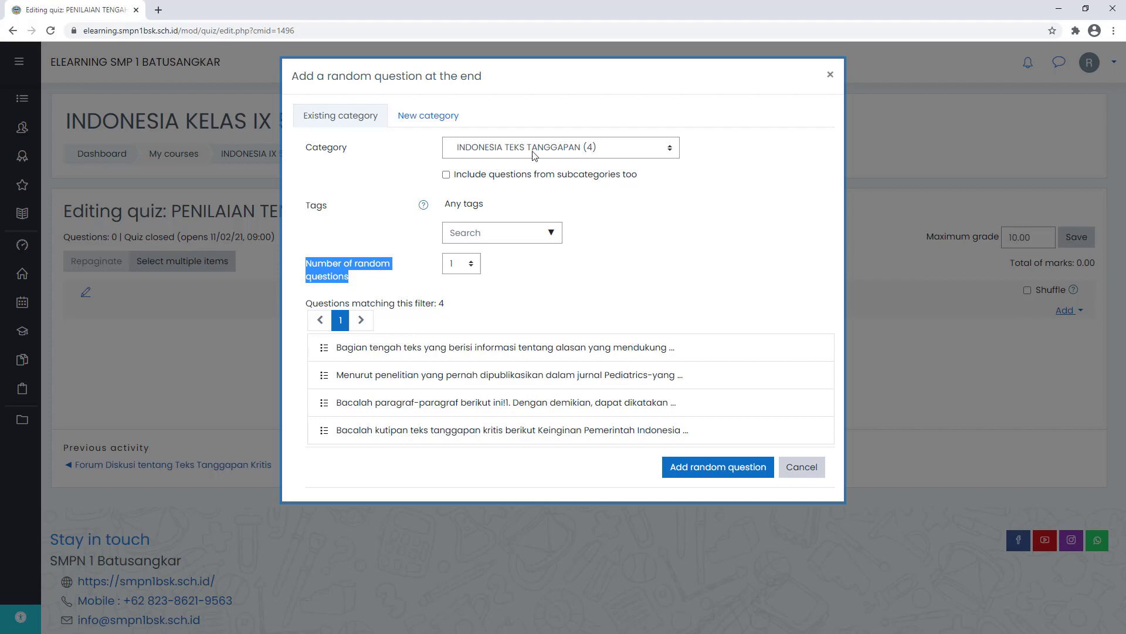
pyautogui.click(453, 271)
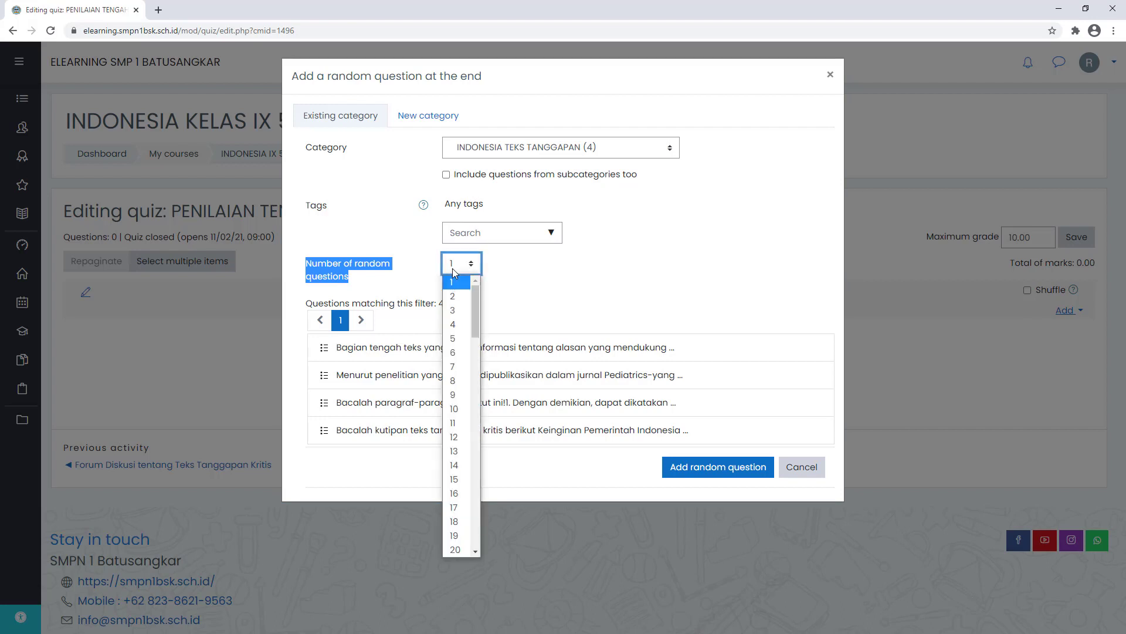
pyautogui.click(456, 322)
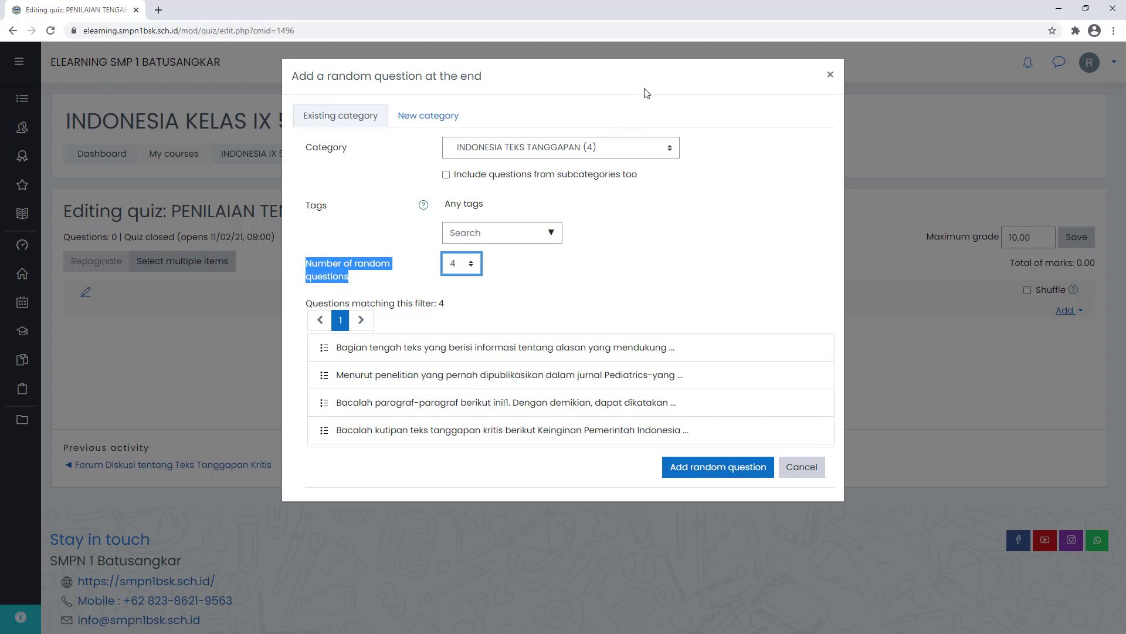
pyautogui.click(701, 467)
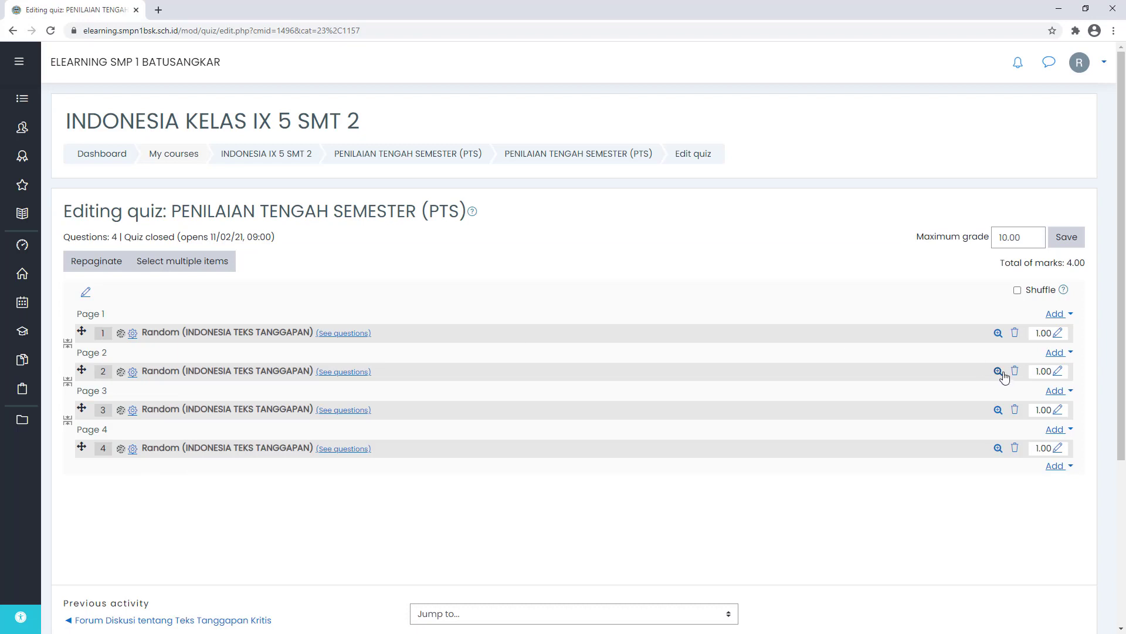
# - Delete all four random questions, confirming each removal, until the quiz holds 0 questions
pyautogui.scroll(-1, 1000, 372)
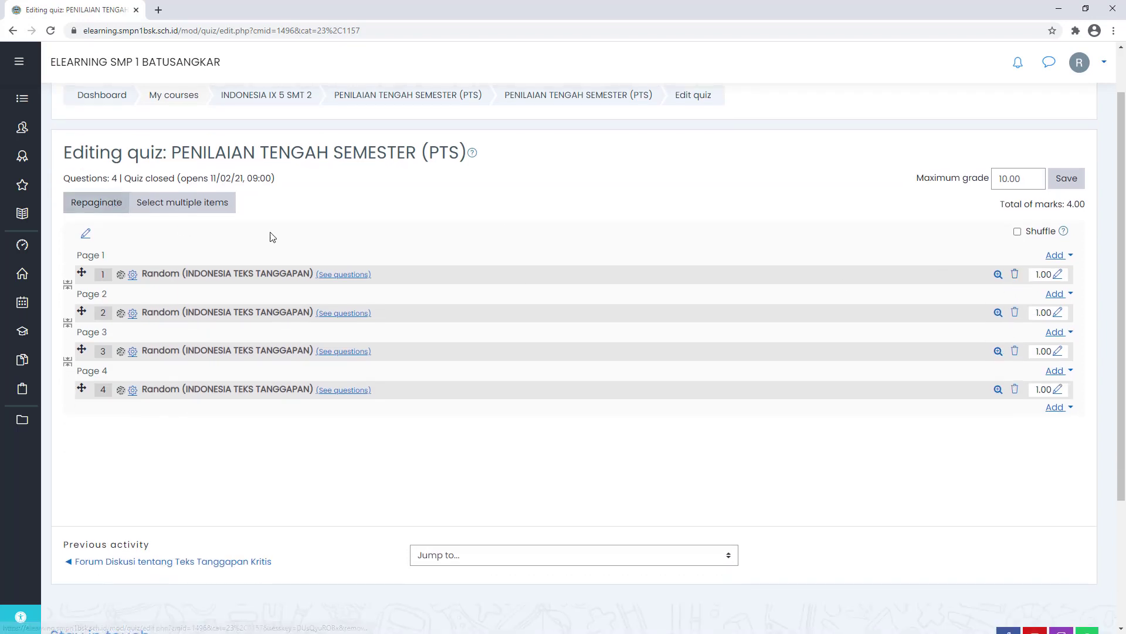
pyautogui.click(1015, 274)
pyautogui.click(510, 396)
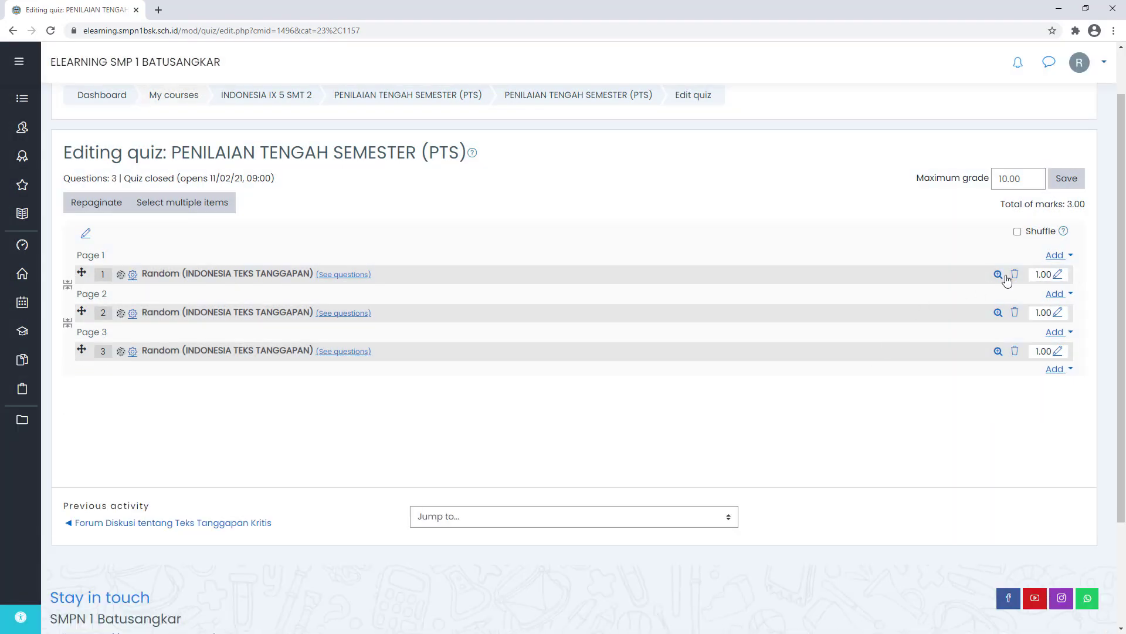
pyautogui.click(1015, 274)
pyautogui.click(526, 402)
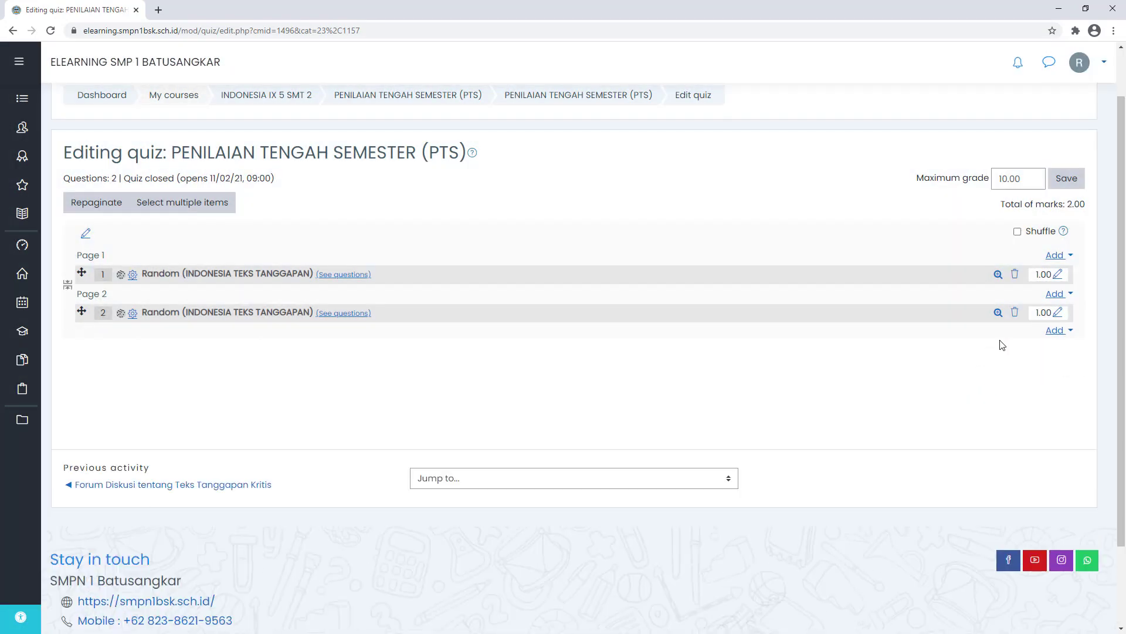
pyautogui.click(1016, 274)
pyautogui.click(503, 406)
pyautogui.click(1015, 275)
pyautogui.click(508, 402)
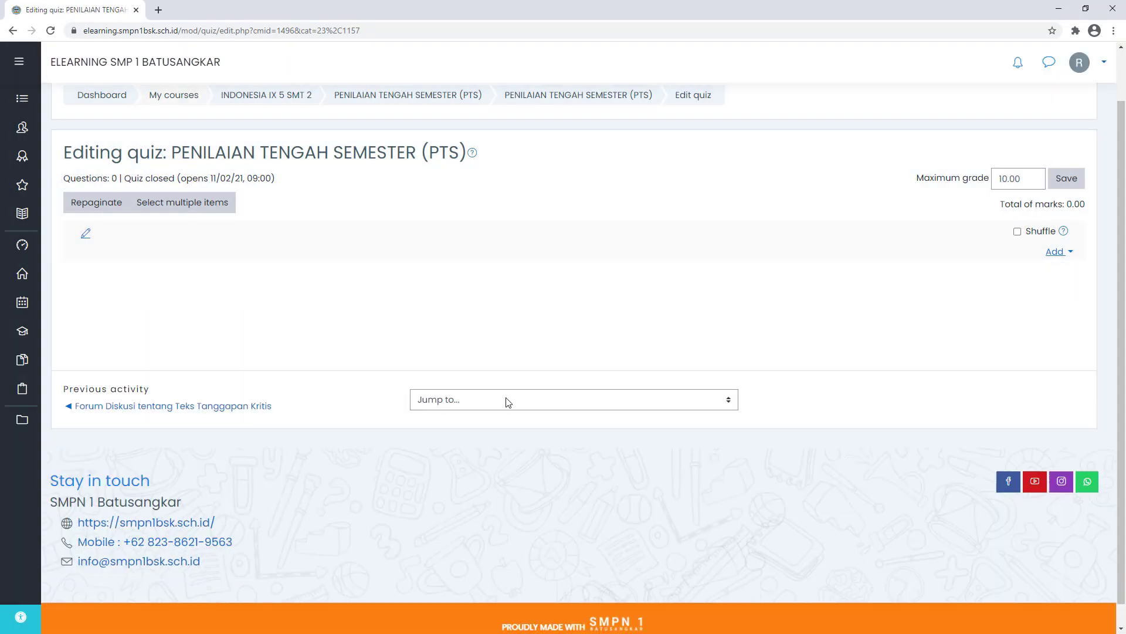
pyautogui.click(1063, 251)
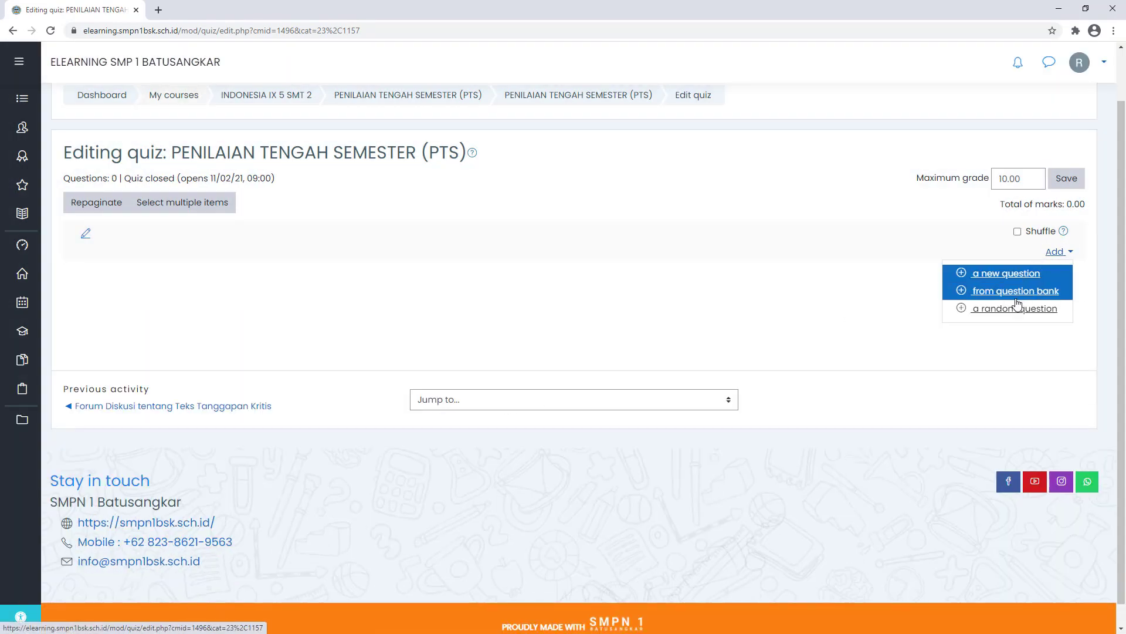
# - Browse the question bank and preview the first question's full text
pyautogui.click(1035, 300)
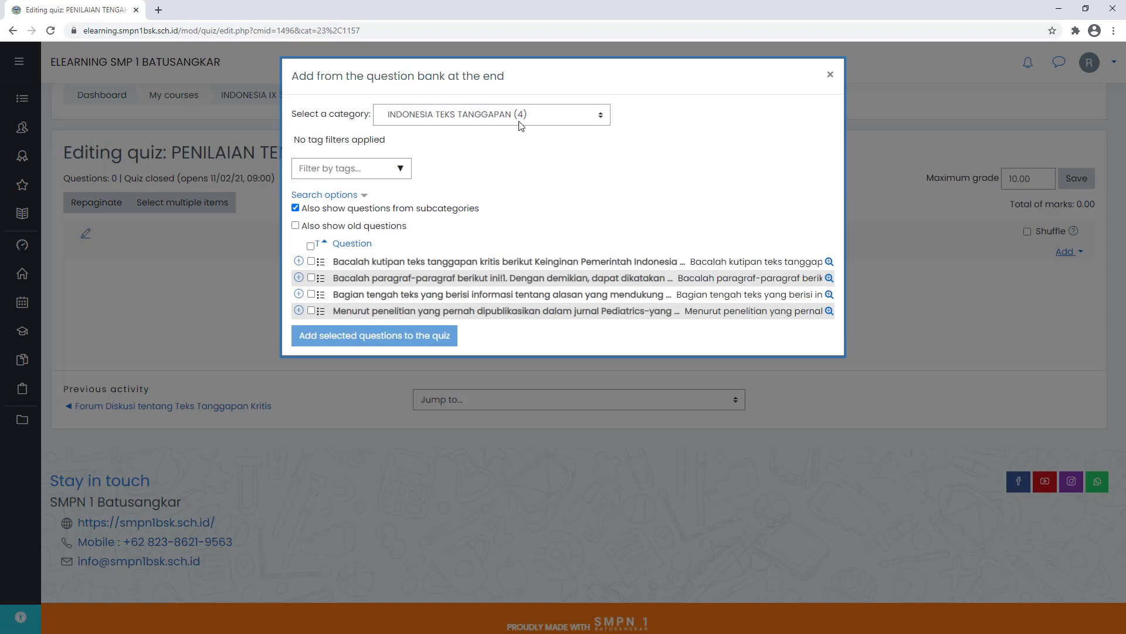
pyautogui.click(310, 278)
pyautogui.click(311, 293)
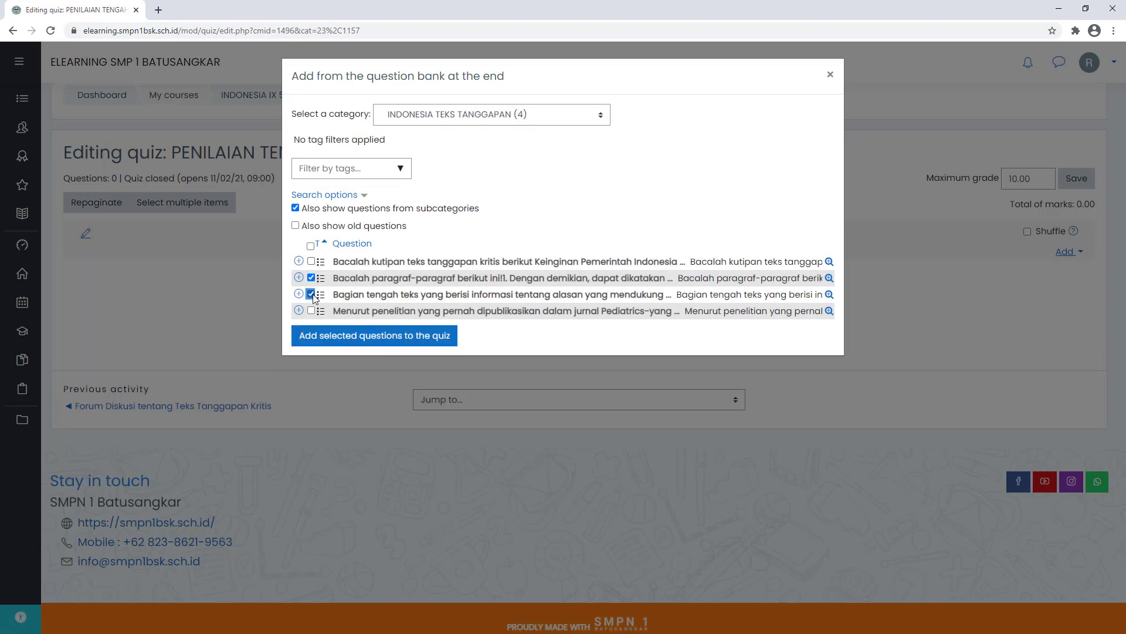
pyautogui.click(829, 261)
pyautogui.scroll(-5, 251, 268)
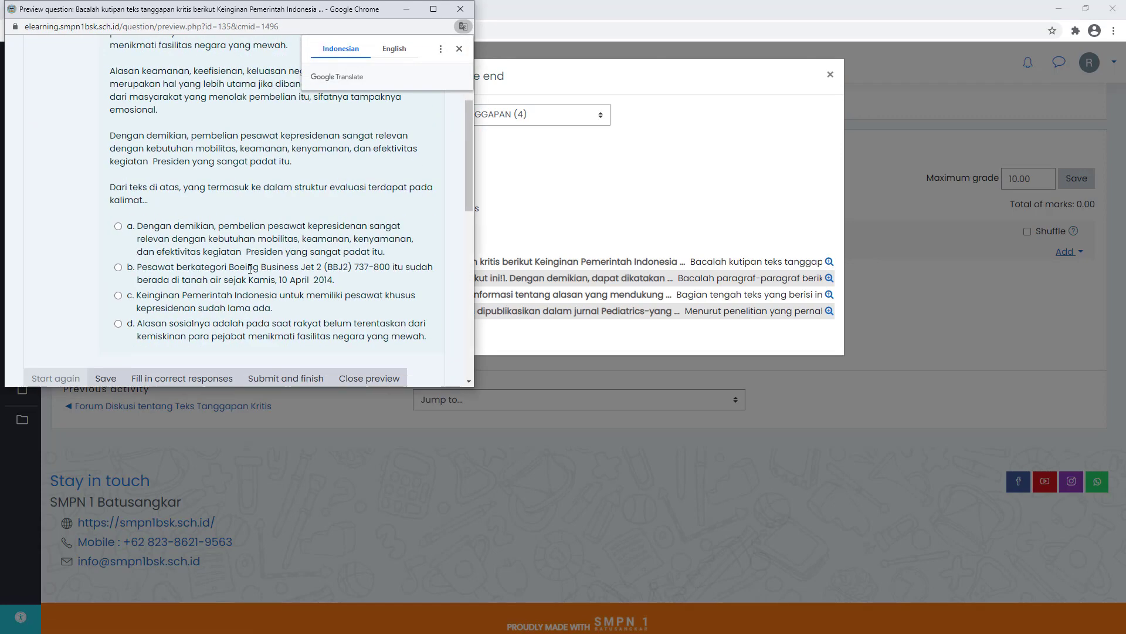
pyautogui.scroll(-2, 250, 268)
pyautogui.click(459, 49)
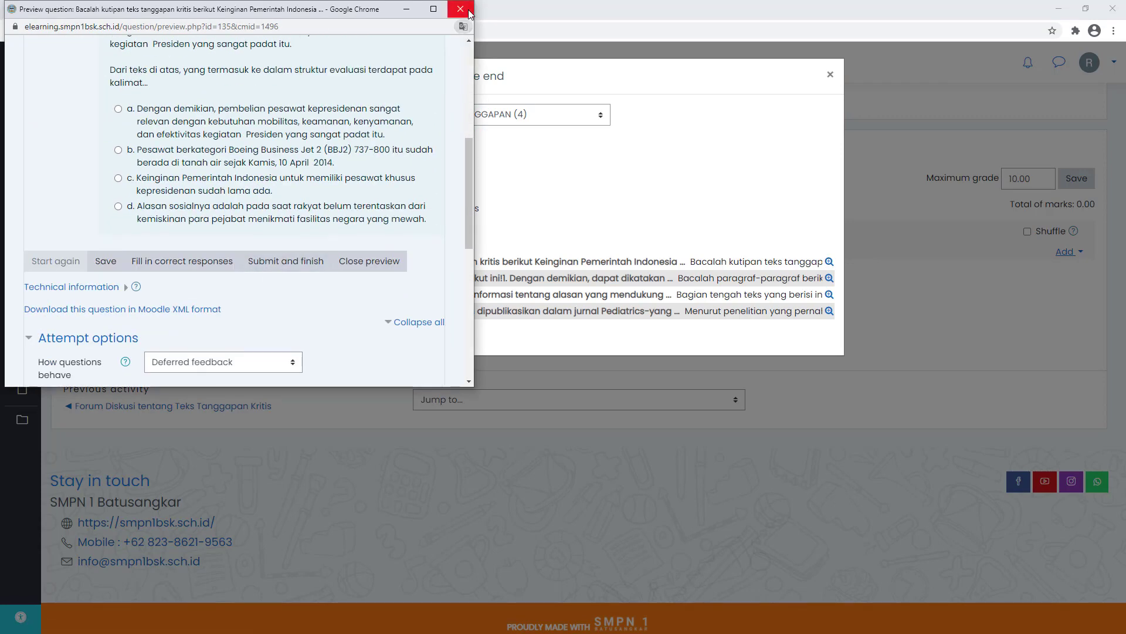
pyautogui.click(460, 9)
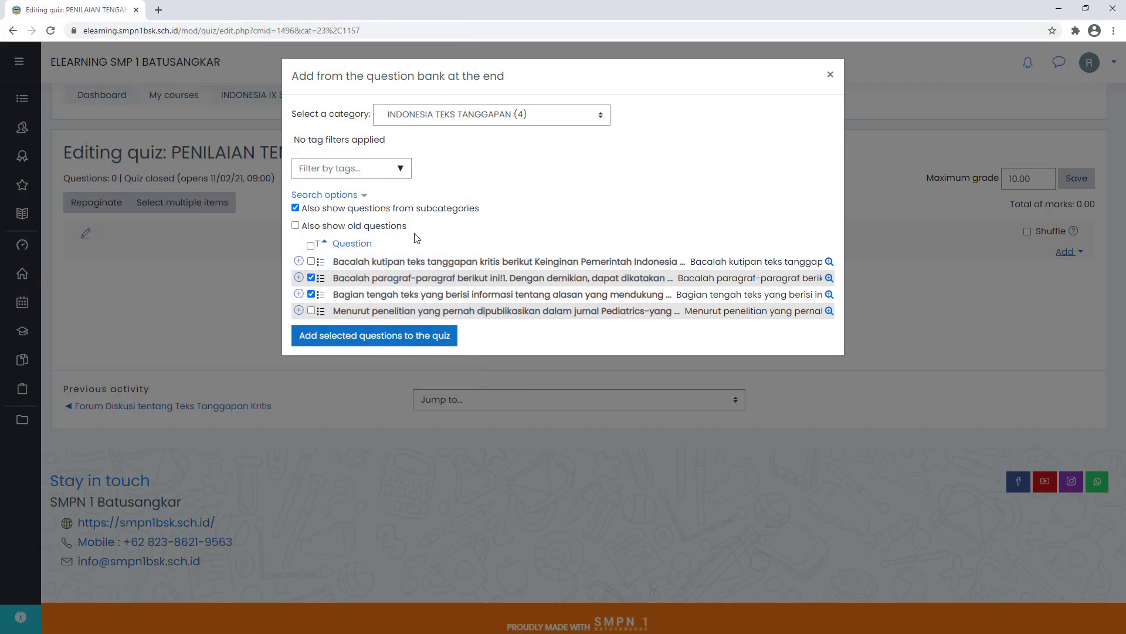
# - Add only the first question, 'Bacalah kutipan teks tanggapan kritis…', to the quiz
pyautogui.click(311, 295)
pyautogui.click(311, 278)
pyautogui.click(311, 261)
pyautogui.click(380, 343)
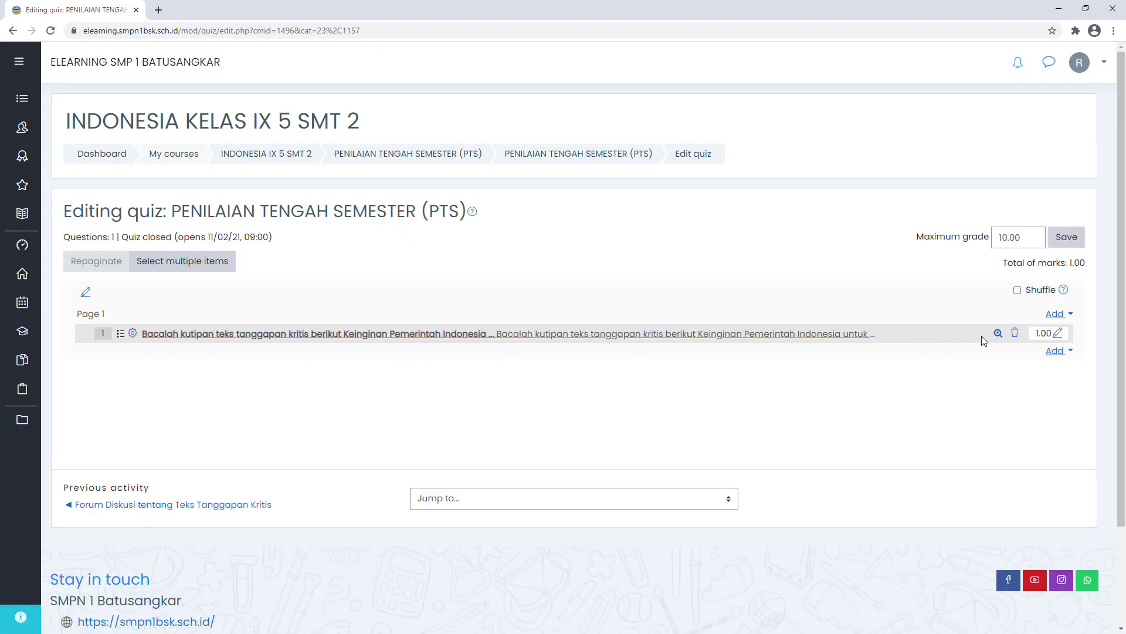
# - Add 3 random INDONESIA TEKS TANGGAPAN questions at the end of the quiz
pyautogui.click(1056, 351)
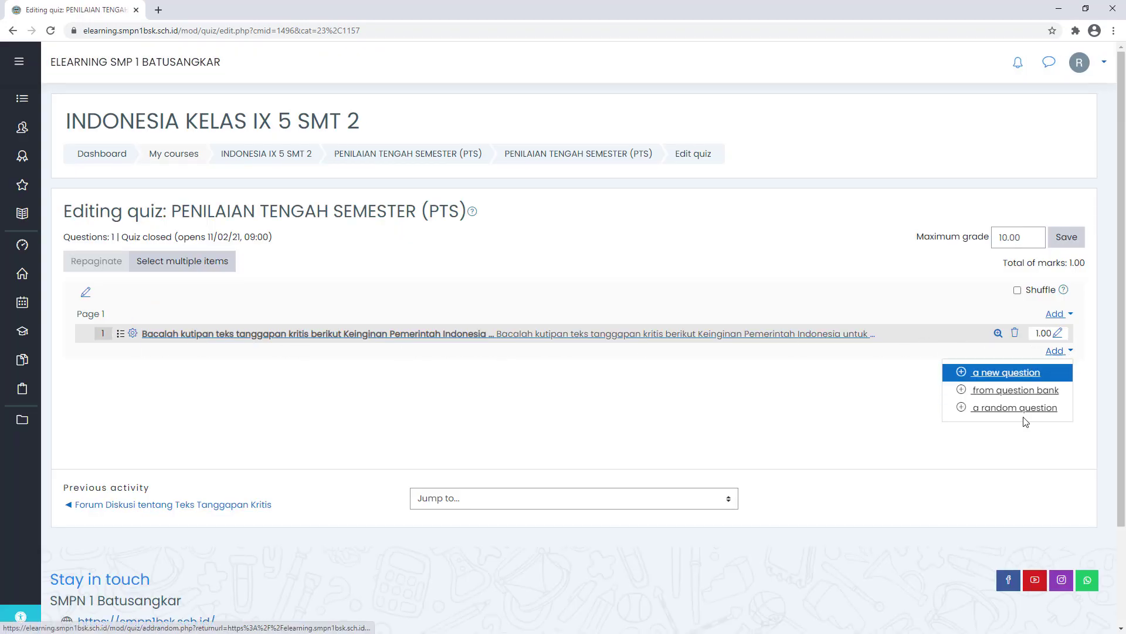
pyautogui.click(1033, 408)
pyautogui.click(461, 263)
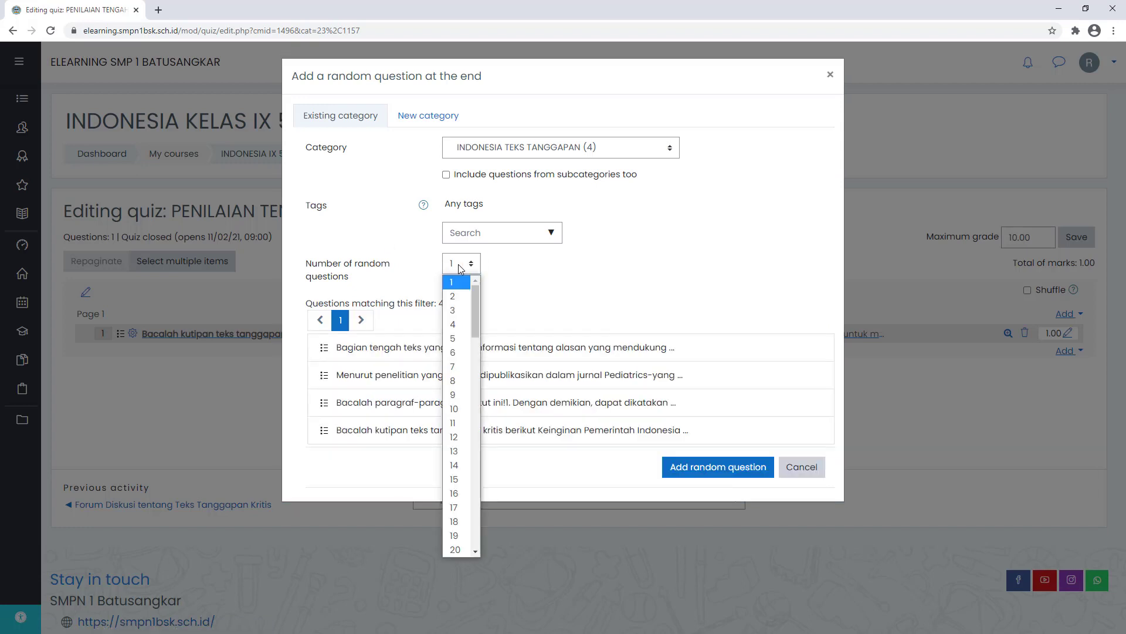
pyautogui.click(458, 305)
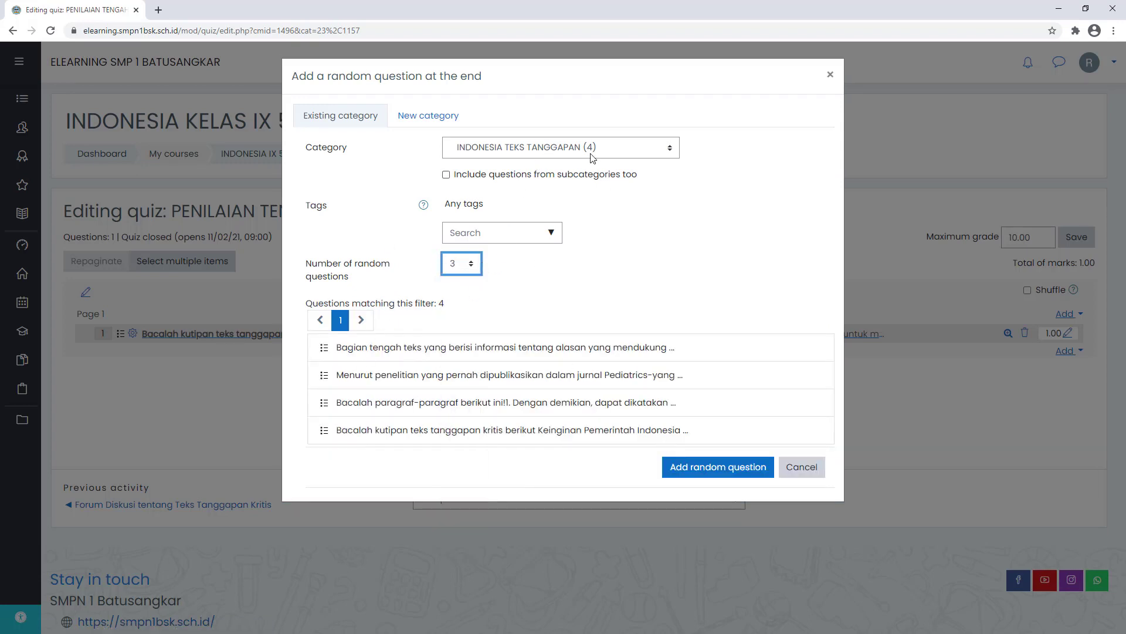
pyautogui.click(715, 467)
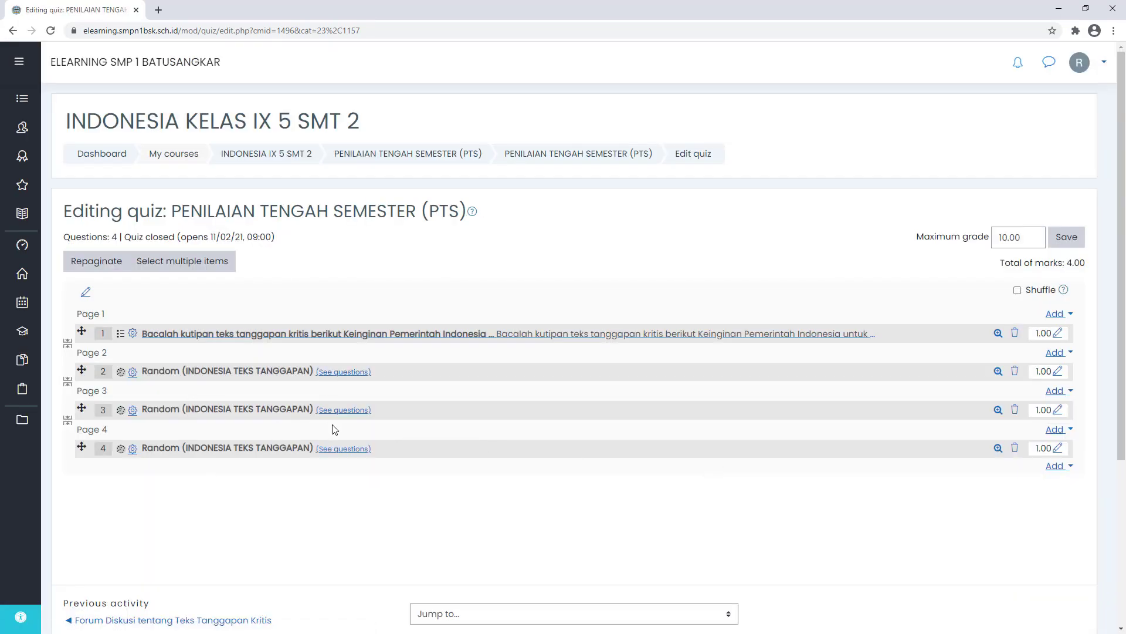
# - Make question 1 worth 2 marks and save a maximum grade of 100
pyautogui.click(1008, 234)
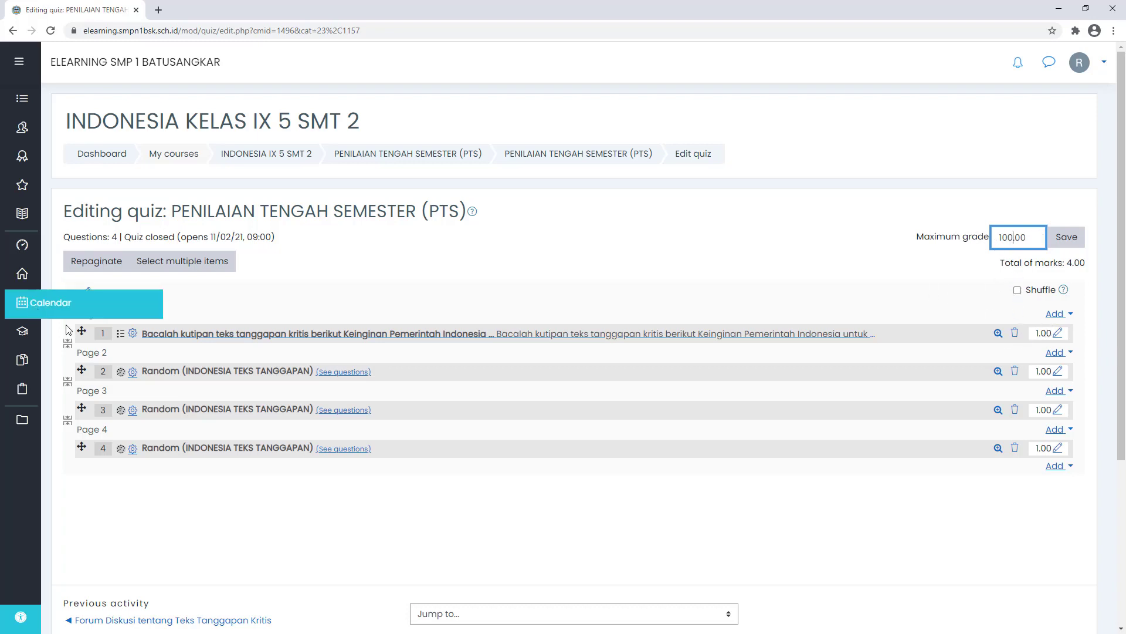
pyautogui.click(1059, 335)
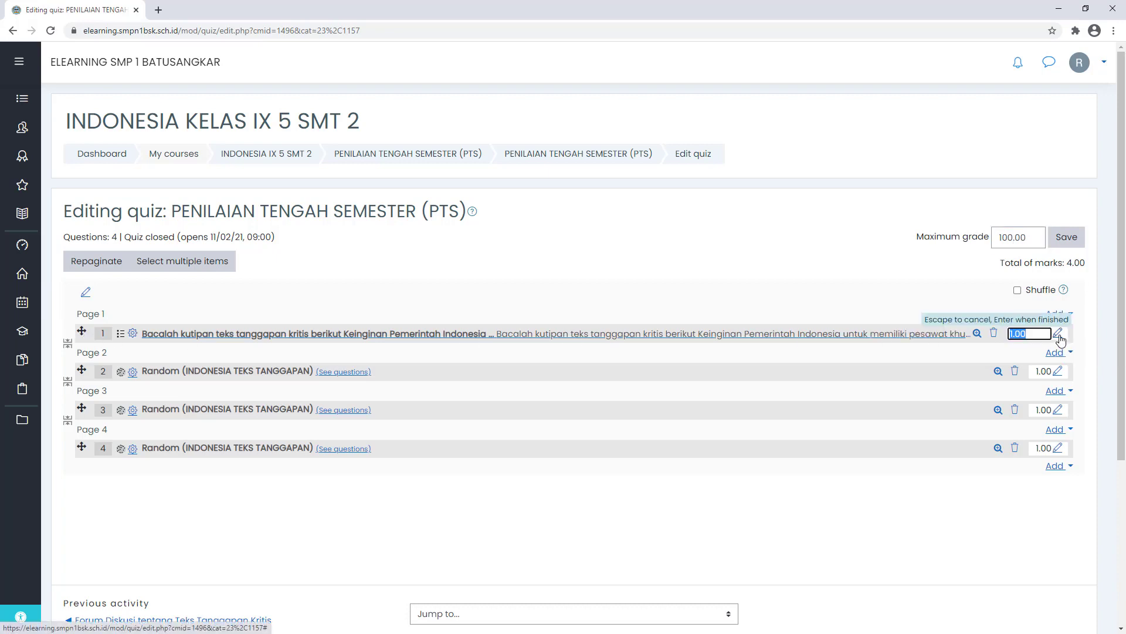
pyautogui.click(1016, 336)
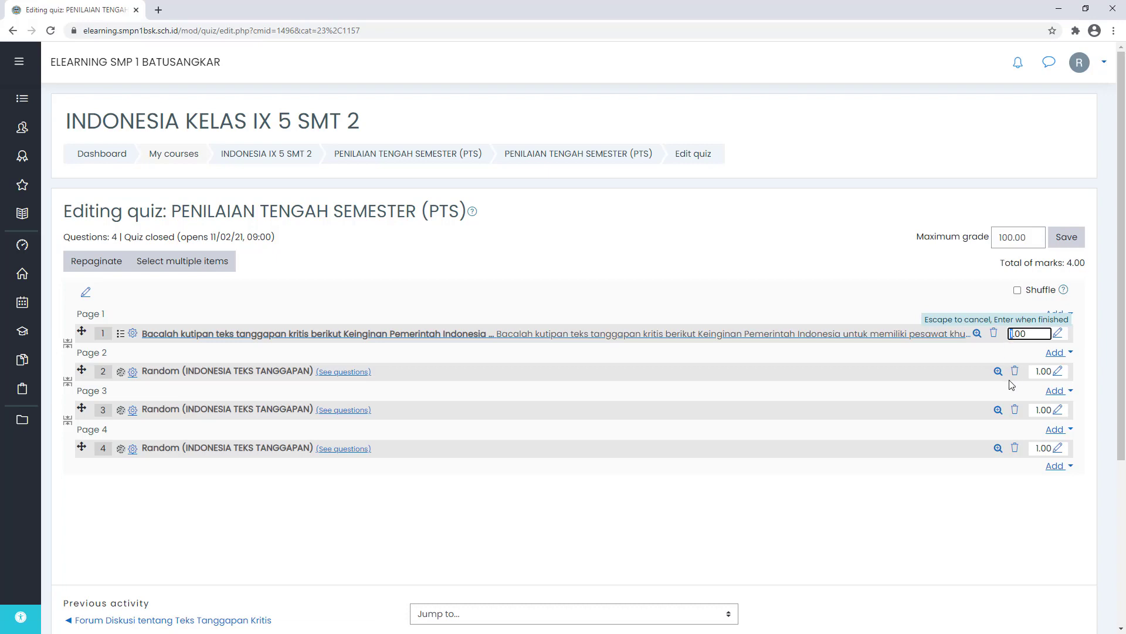
pyautogui.press('BackSpace')
pyautogui.write('2')
pyautogui.press('Escape')
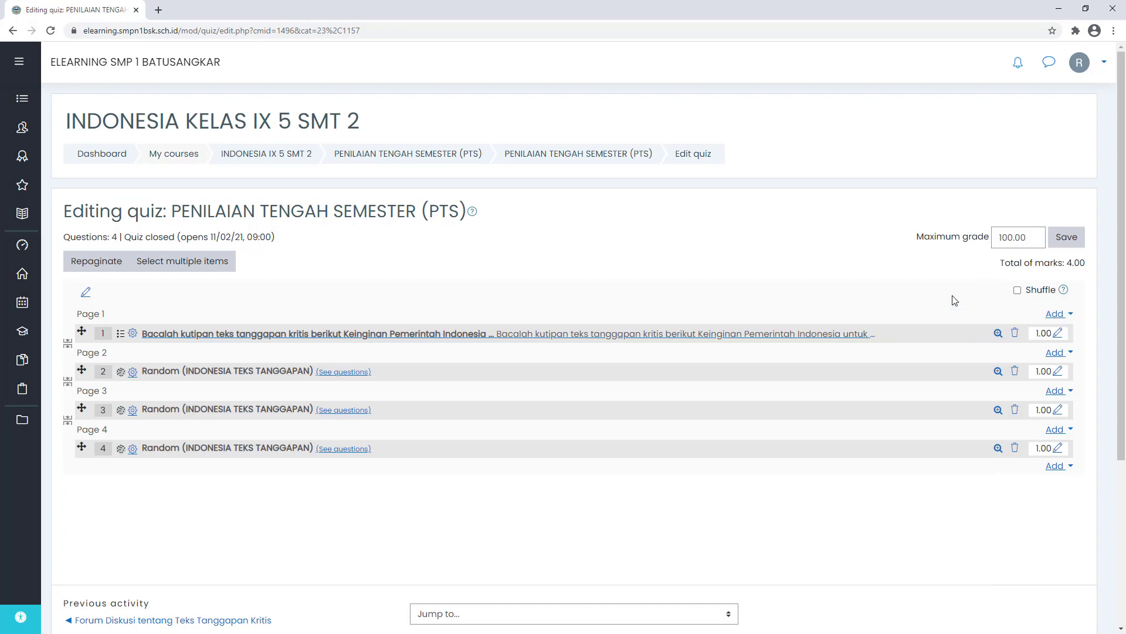
pyautogui.click(1058, 334)
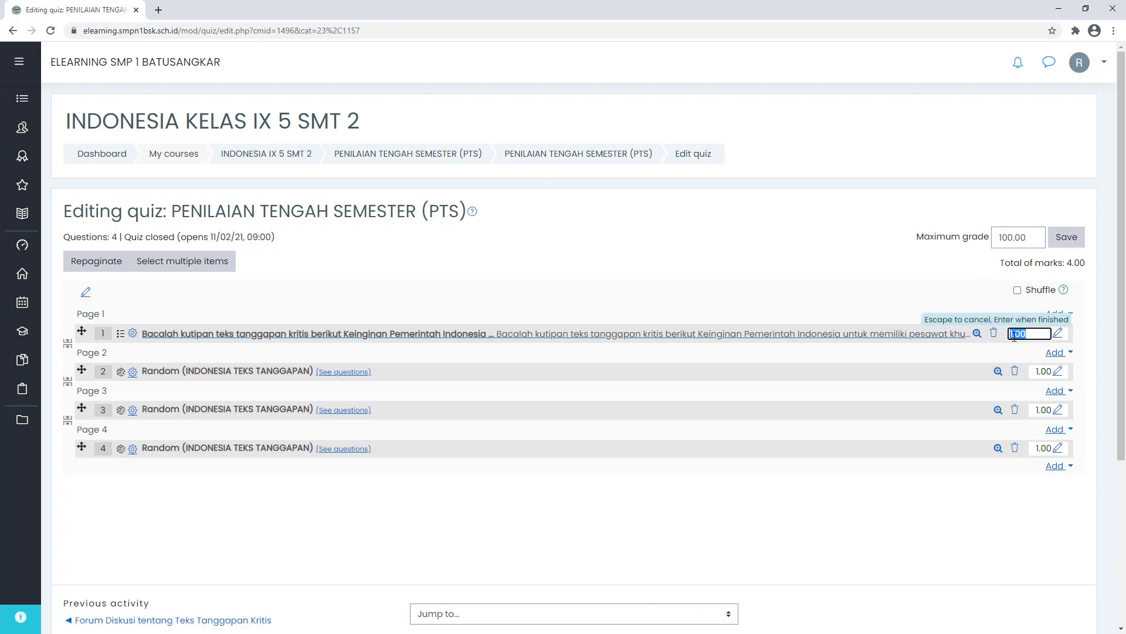
pyautogui.click(1015, 333)
pyautogui.write('2')
pyautogui.press('Return')
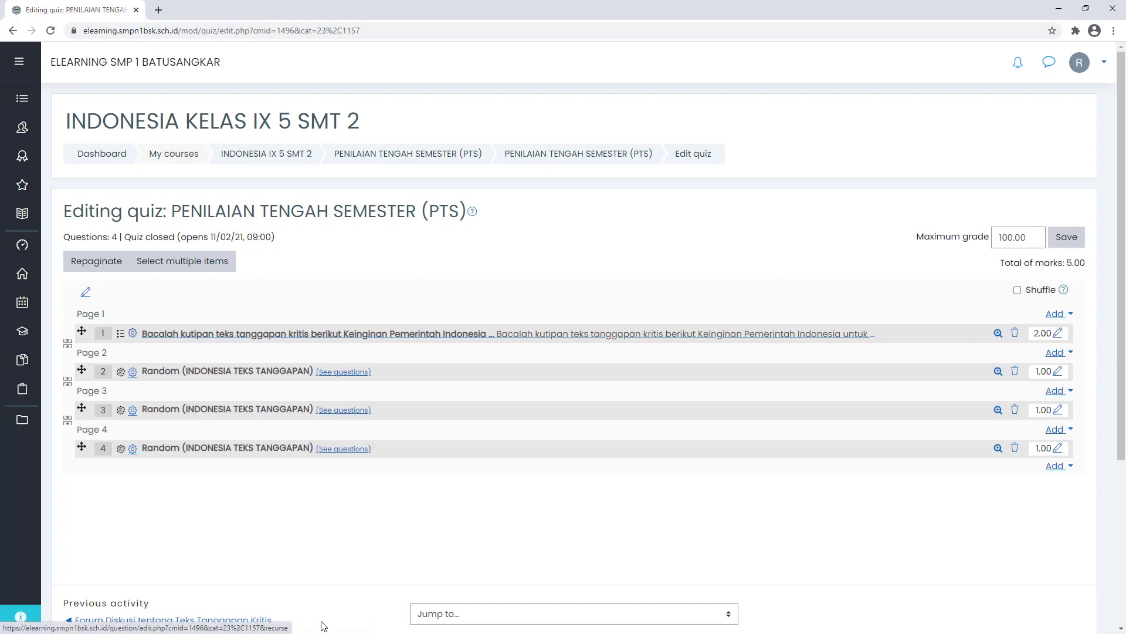
pyautogui.click(1066, 238)
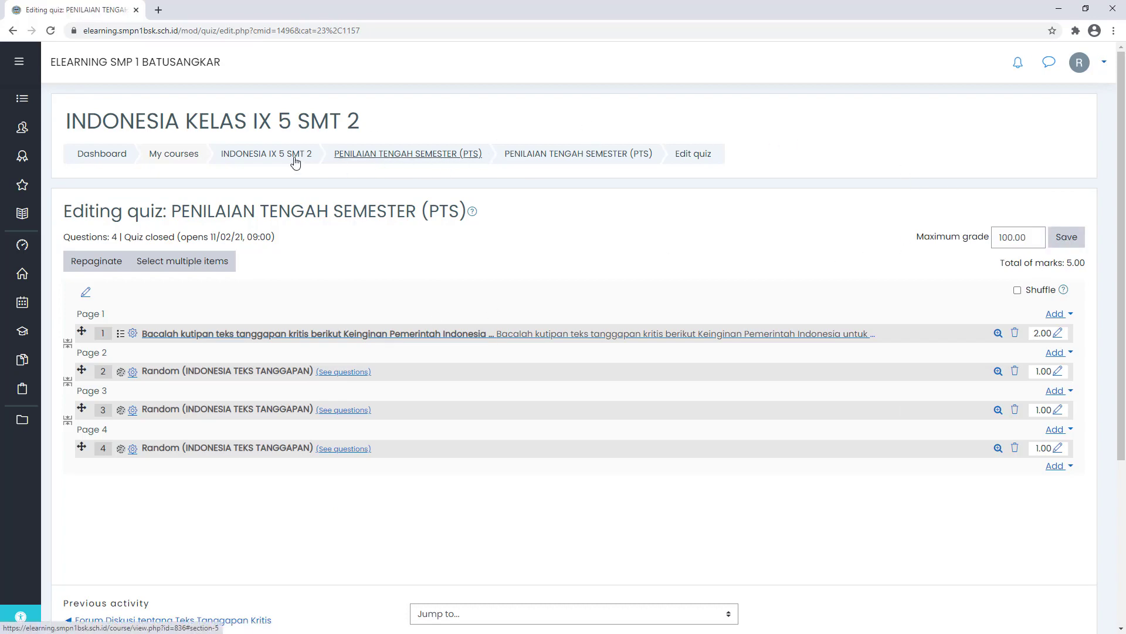
# - Return to the INDONESIA IX 5 SMT 2 course page and open the PTS quiz
pyautogui.click(267, 155)
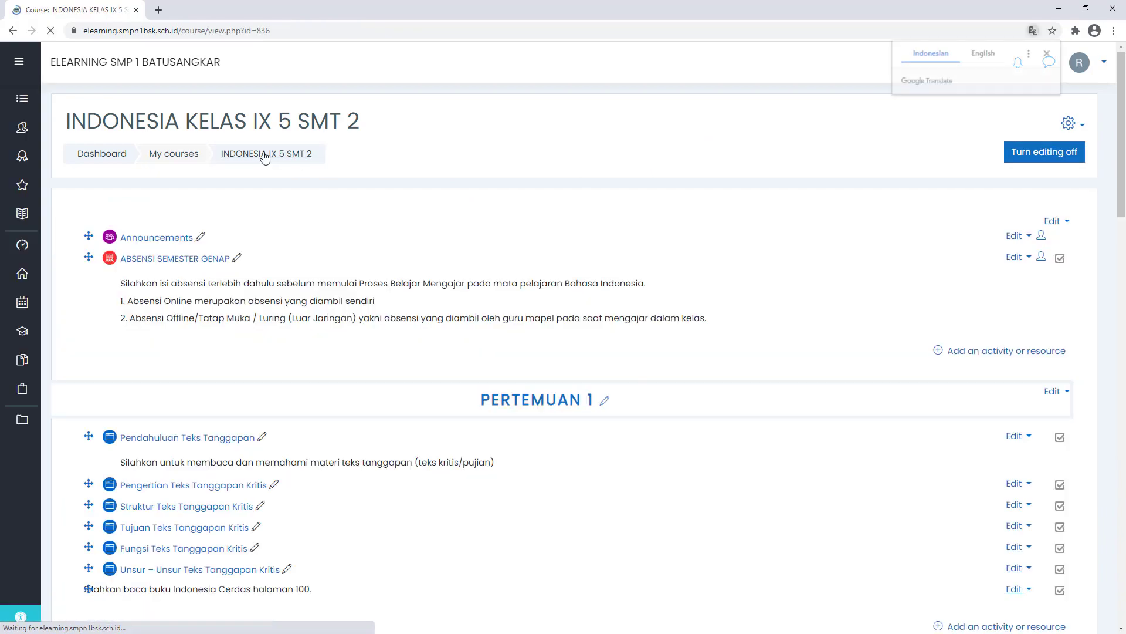
pyautogui.scroll(-20, 452, 293)
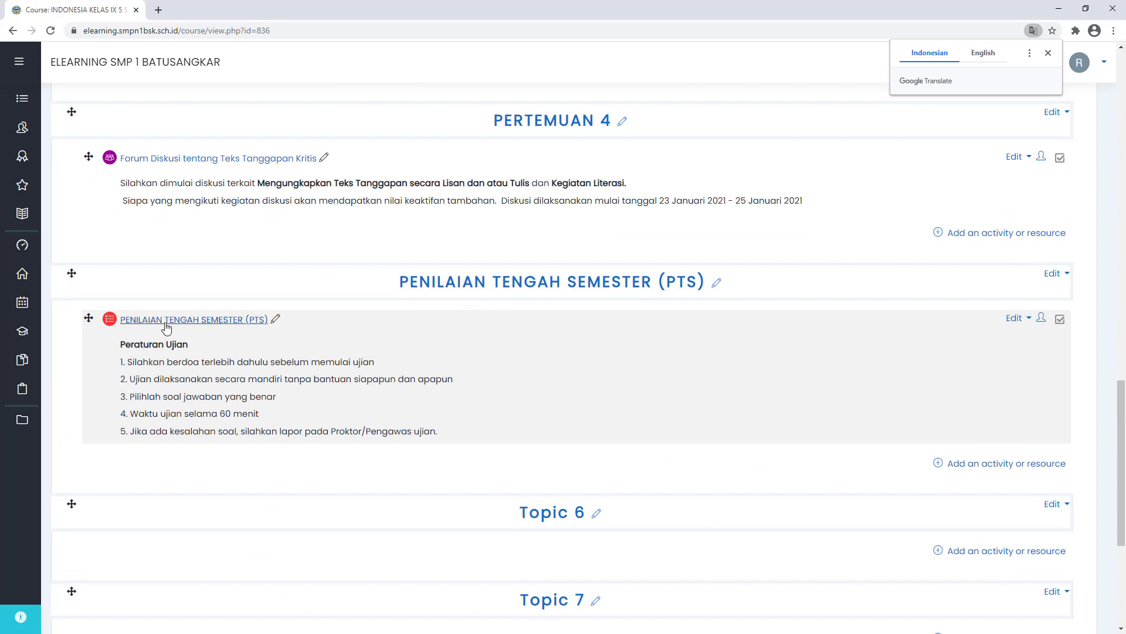
pyautogui.click(171, 323)
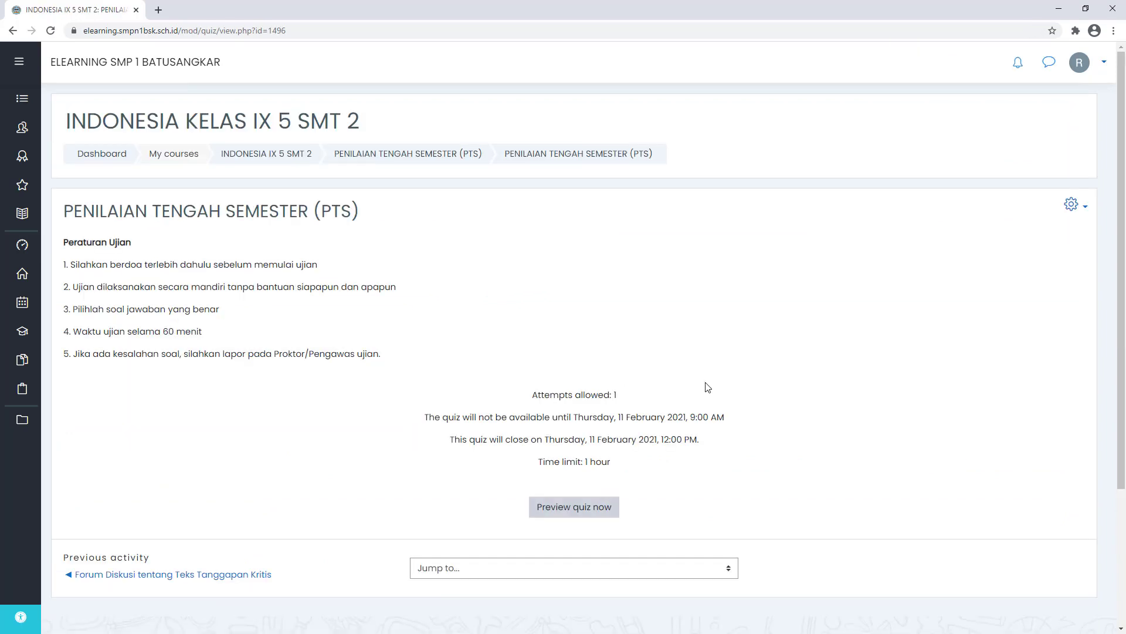
# - Check the quiz's attempts allowed, opening and closing dates, then begin a preview
pyautogui.doubleClick(590, 401)
pyautogui.click(688, 422)
pyautogui.moveTo(458, 420); pyautogui.dragTo(586, 421)
pyautogui.moveTo(651, 417); pyautogui.dragTo(714, 418)
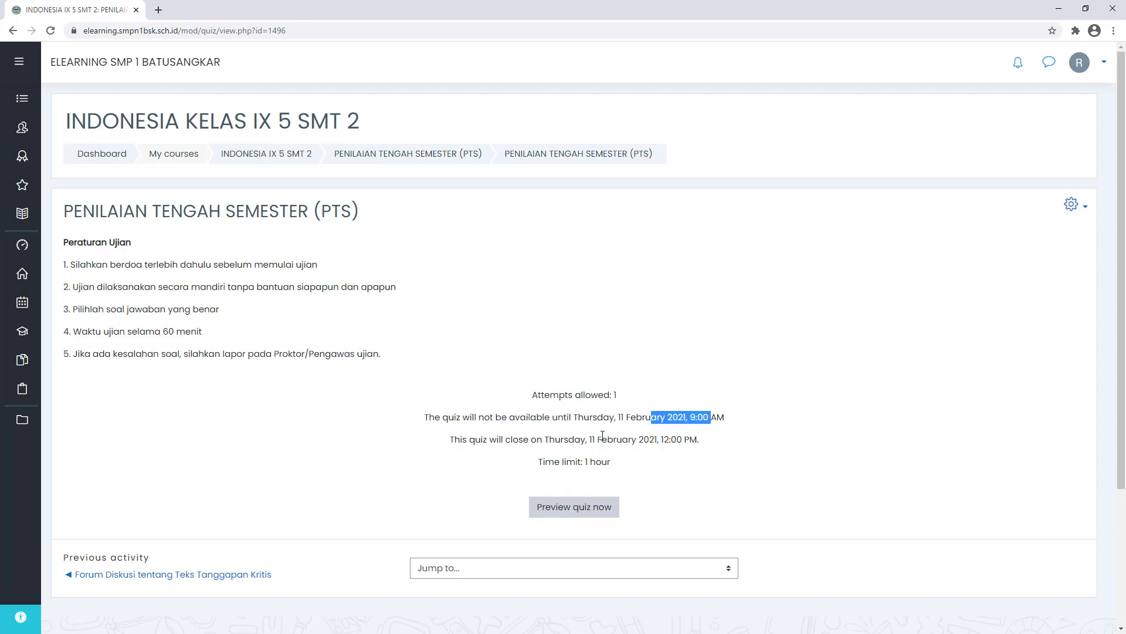
pyautogui.moveTo(525, 444); pyautogui.dragTo(660, 439)
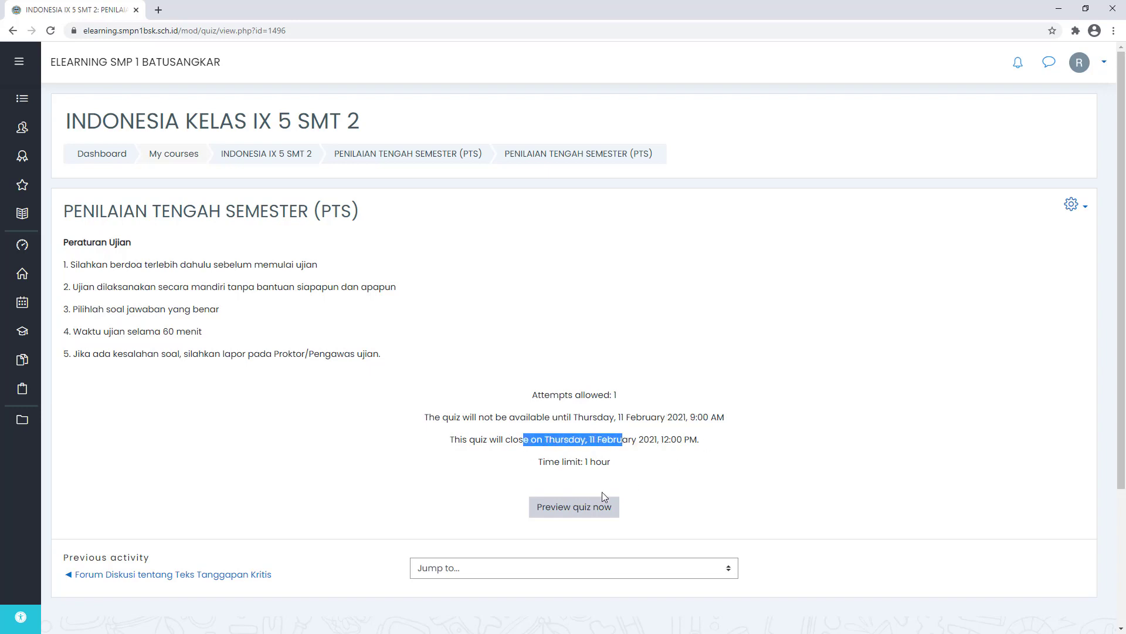
pyautogui.click(567, 512)
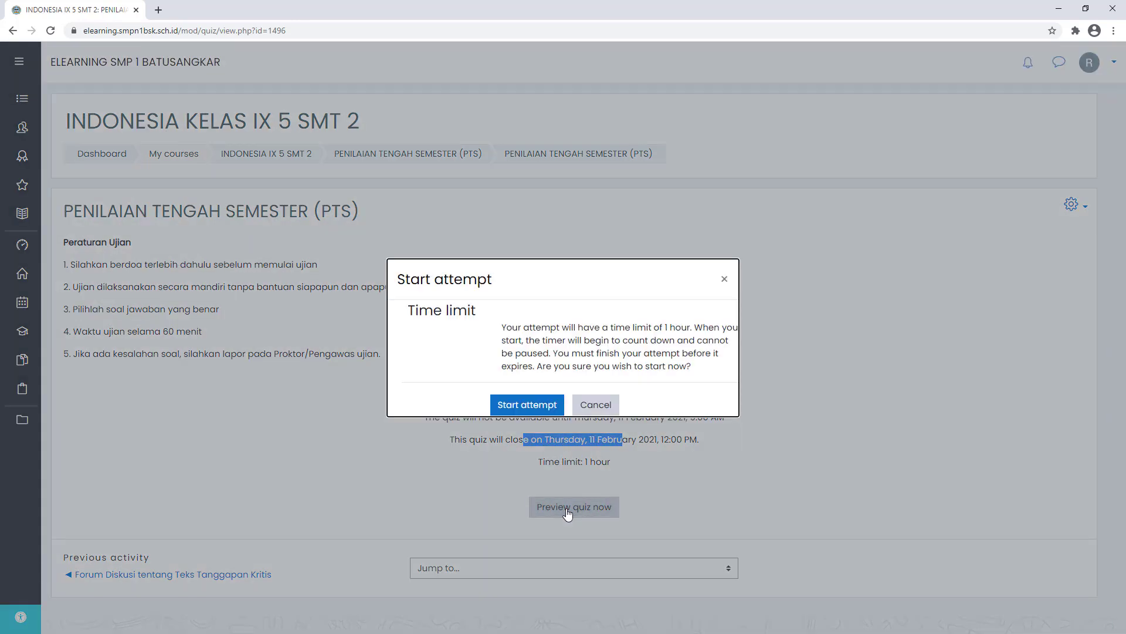
# - Start the timed preview, page through to question 4, then return to the PTS section
pyautogui.click(530, 404)
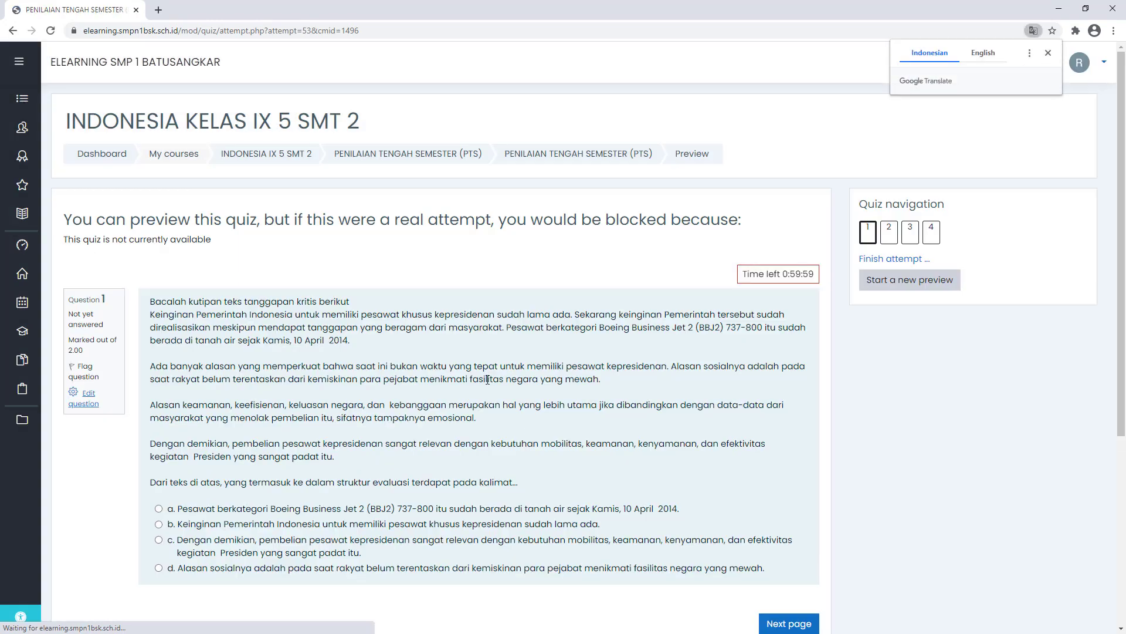
pyautogui.scroll(-1, 378, 281)
pyautogui.scroll(-3, 379, 282)
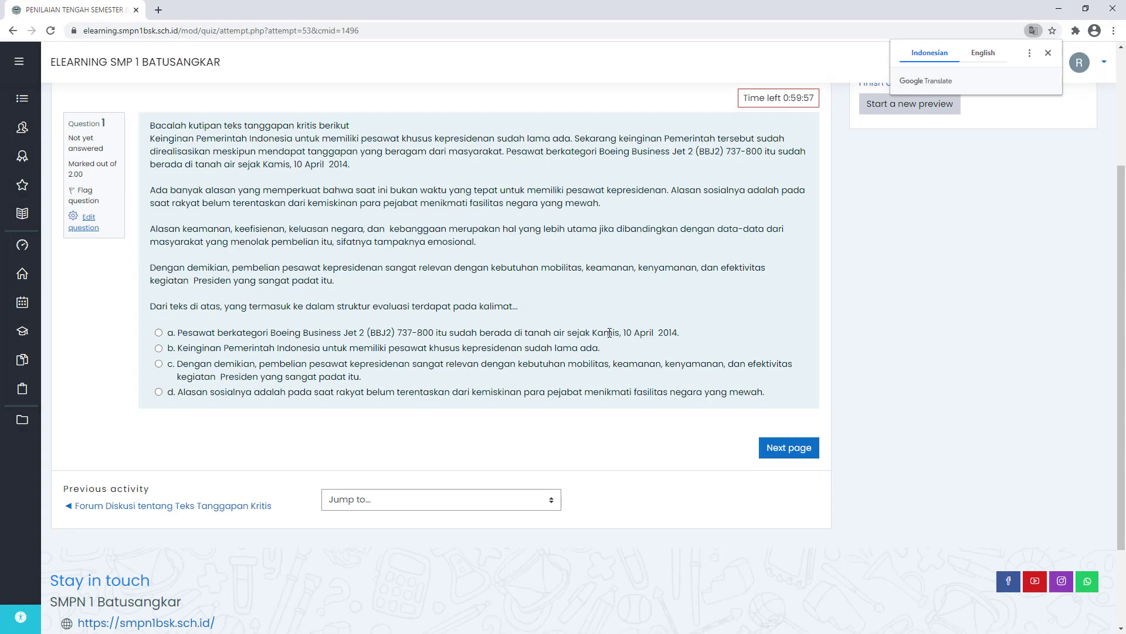
pyautogui.scroll(2, 767, 377)
pyautogui.click(800, 565)
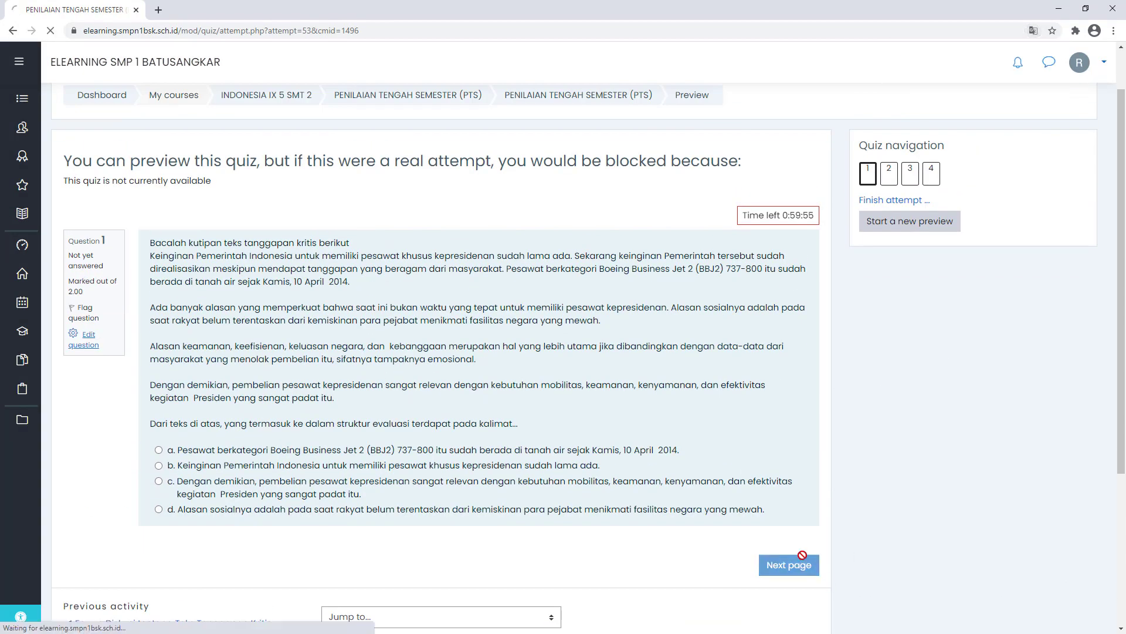
pyautogui.moveTo(749, 274); pyautogui.dragTo(814, 274)
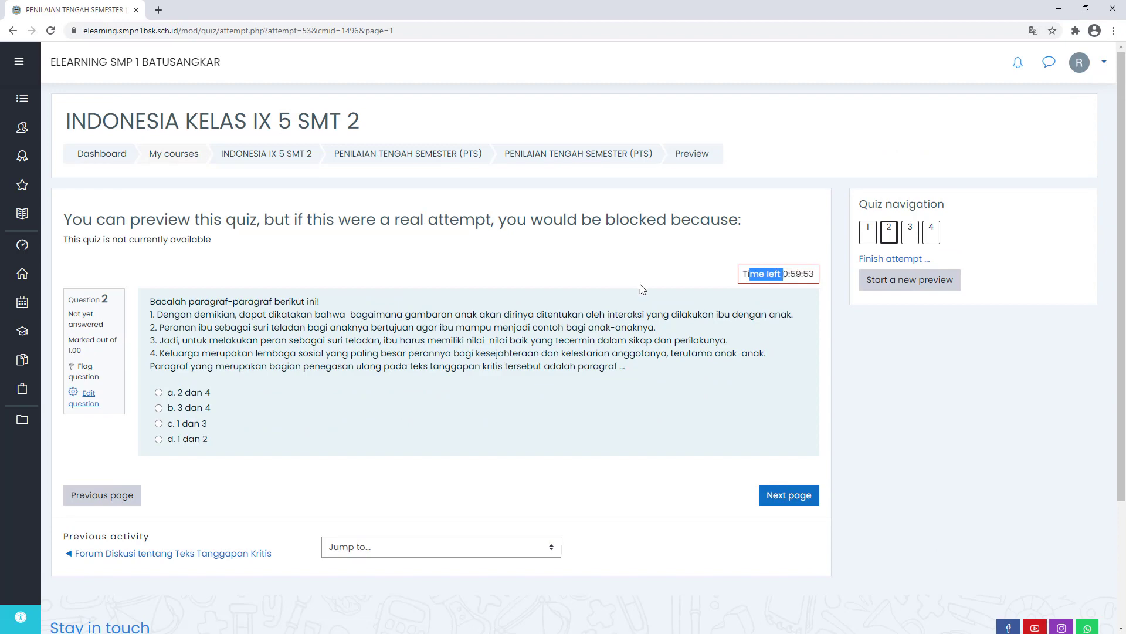
pyautogui.click(780, 497)
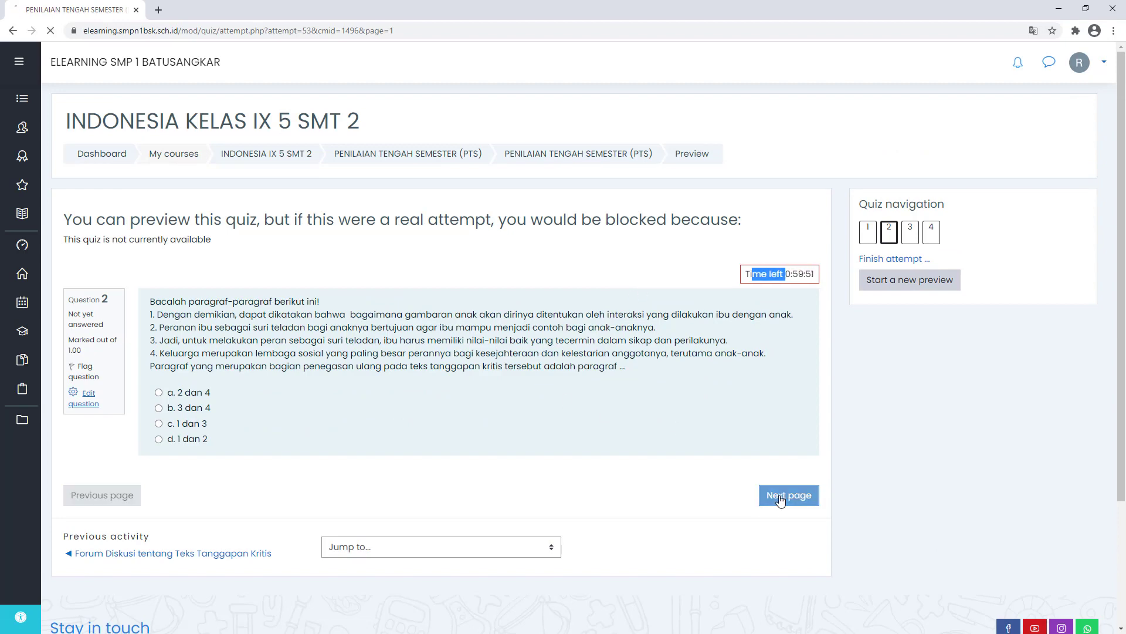
pyautogui.click(793, 477)
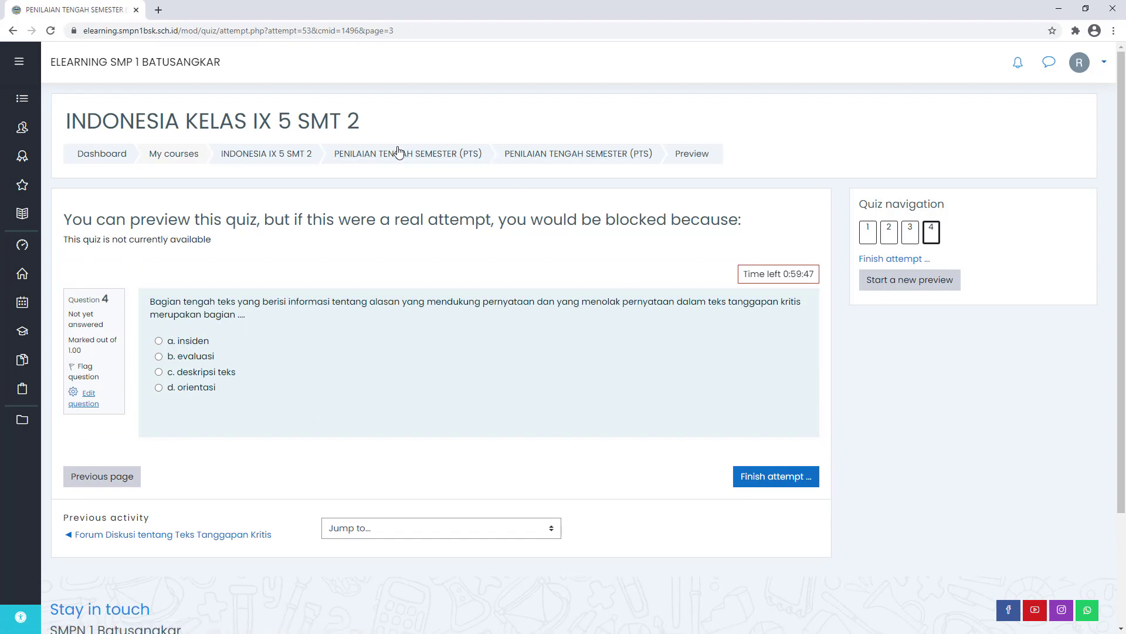
pyautogui.click(351, 154)
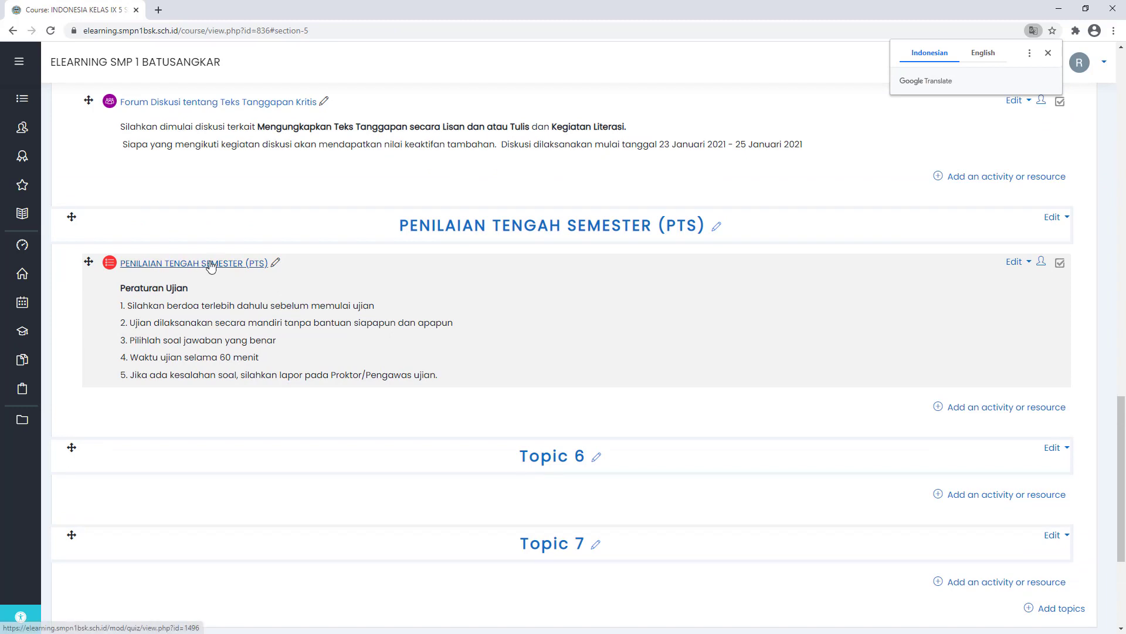
# - Open the PTS quiz settings and expand Extra restrictions on attempts, keeping browser security at None
pyautogui.click(1017, 263)
pyautogui.click(999, 284)
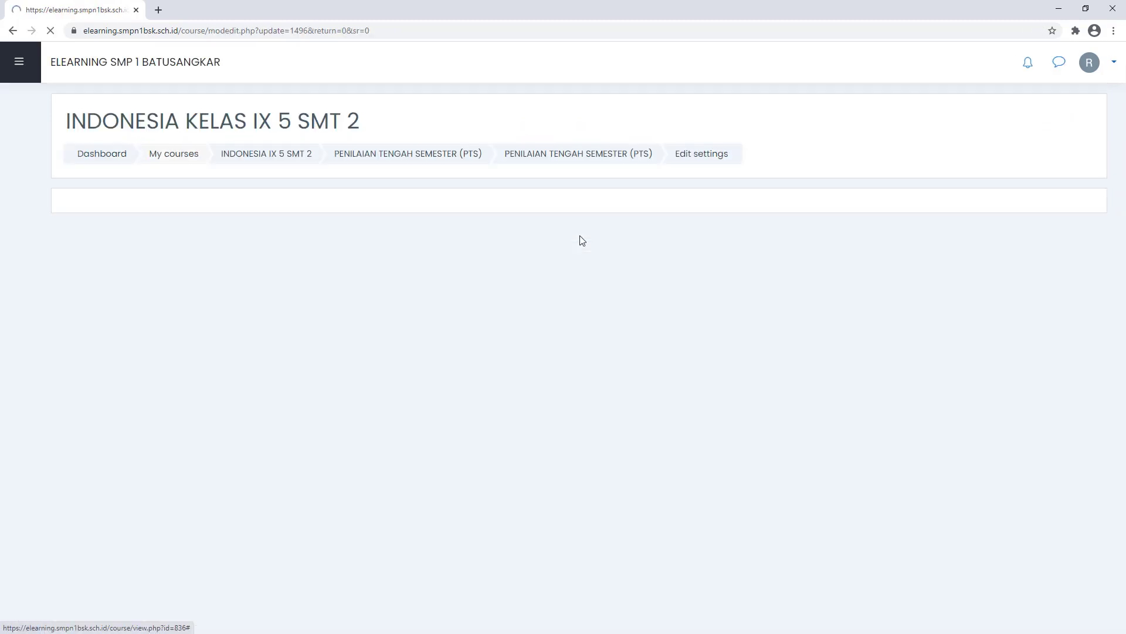
pyautogui.scroll(-2, 294, 283)
pyautogui.scroll(-6, 294, 283)
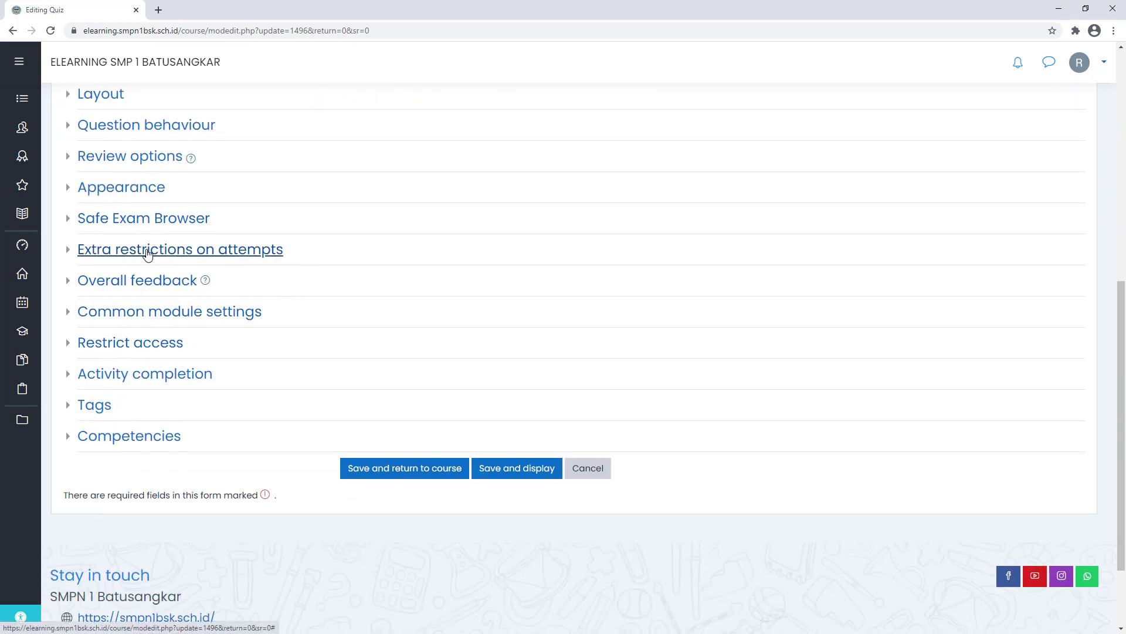
pyautogui.click(122, 189)
pyautogui.click(122, 188)
pyautogui.click(141, 254)
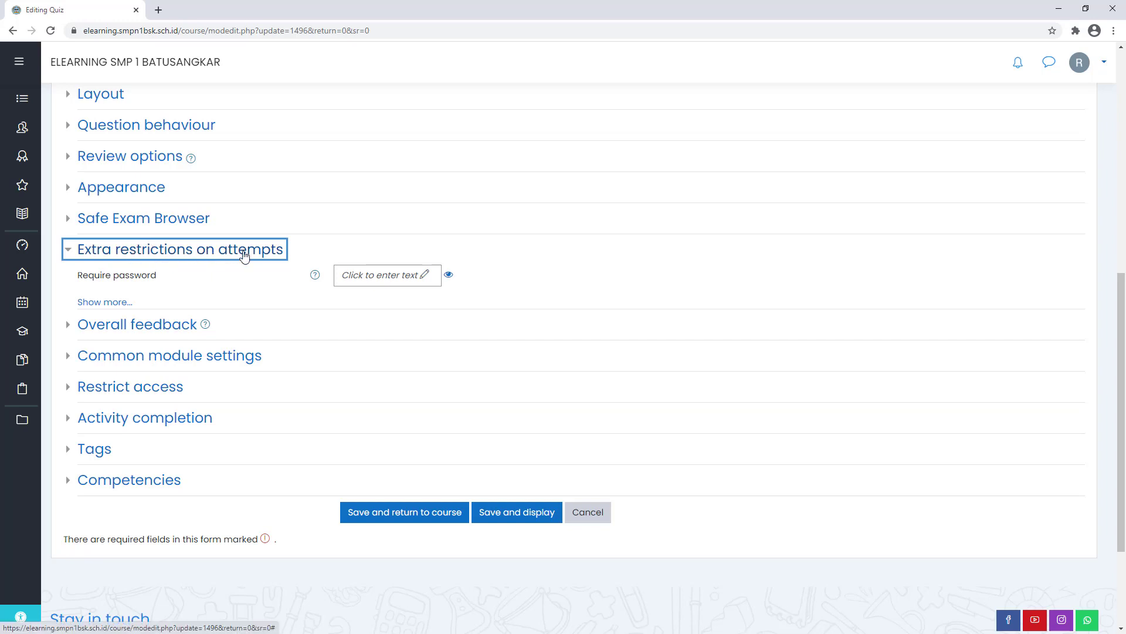
pyautogui.click(105, 303)
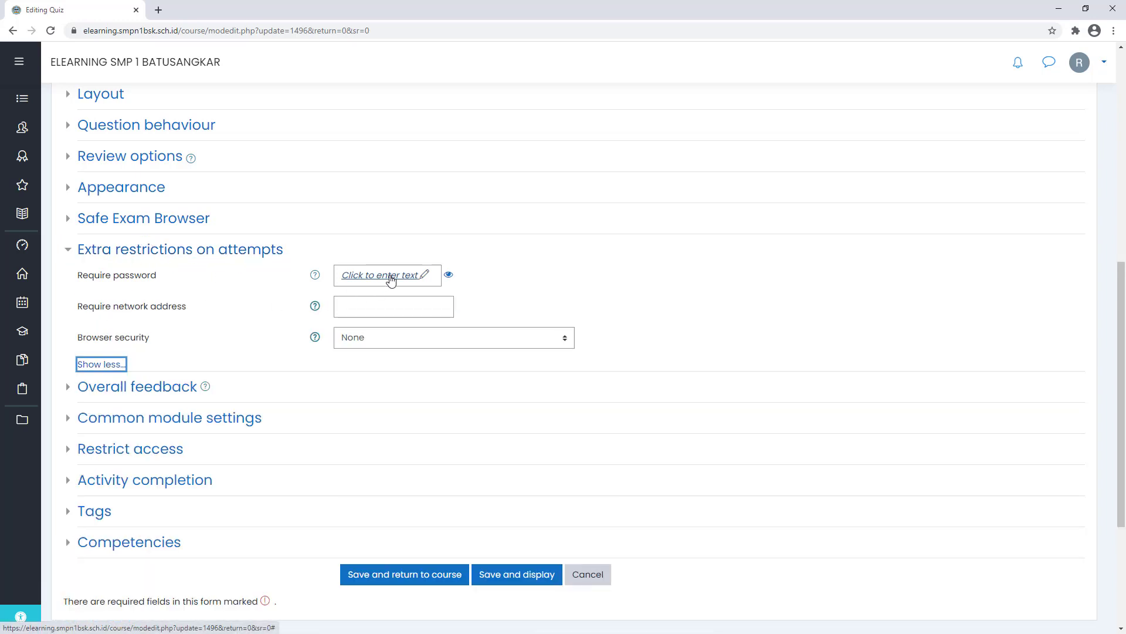
pyautogui.click(411, 305)
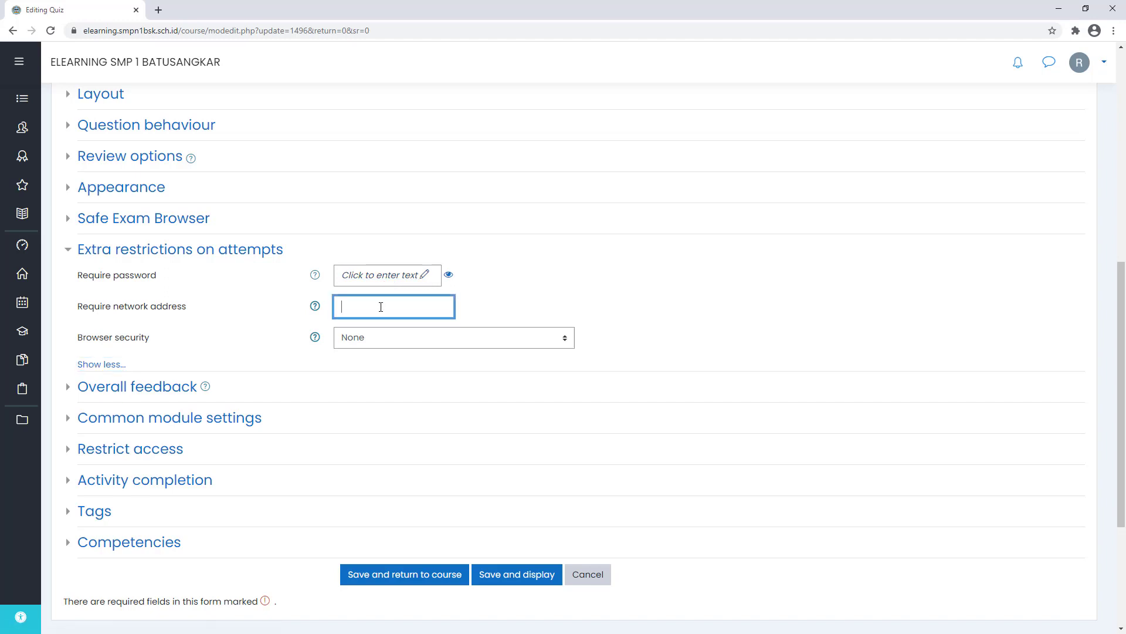
pyautogui.click(379, 343)
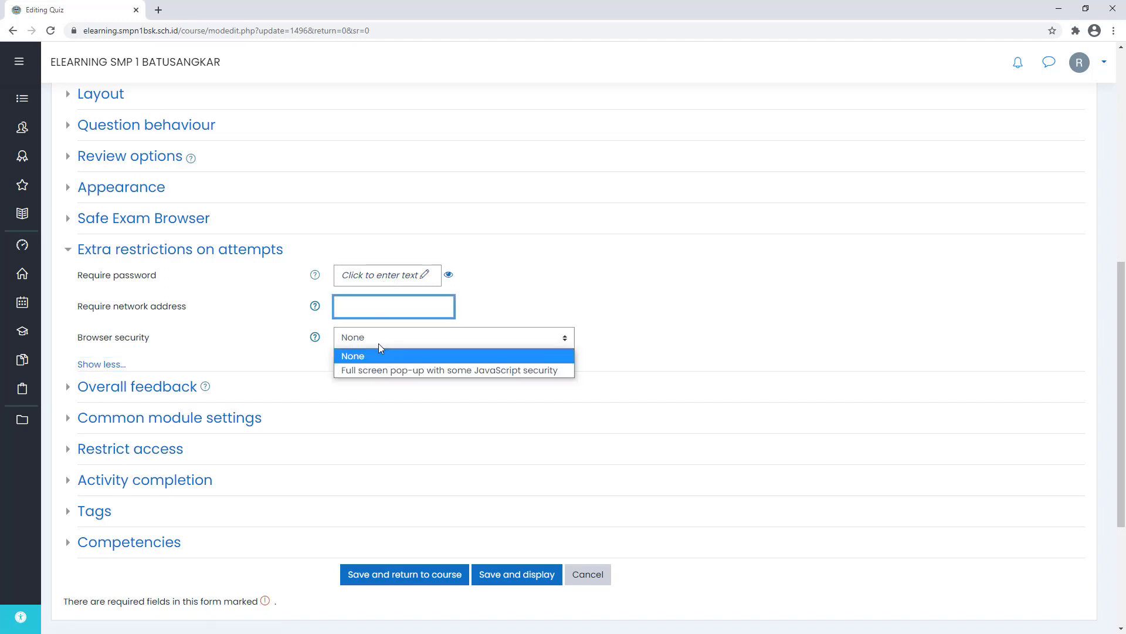
pyautogui.click(241, 332)
# - Enter a quiz password, copy it, and save the settings
pyautogui.click(378, 279)
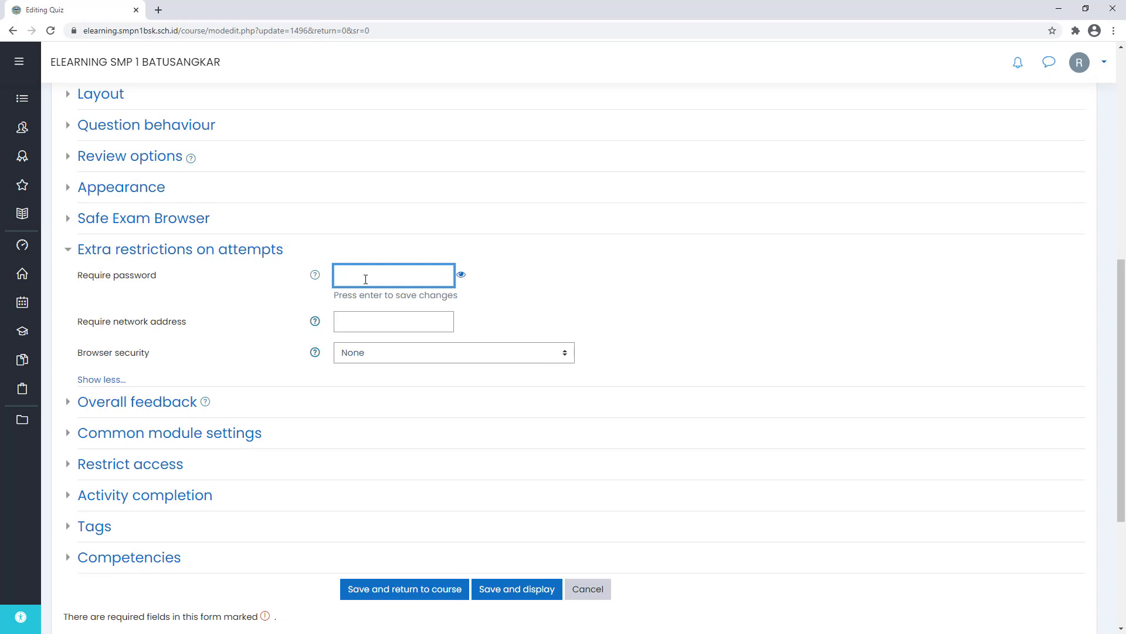
pyautogui.click(461, 274)
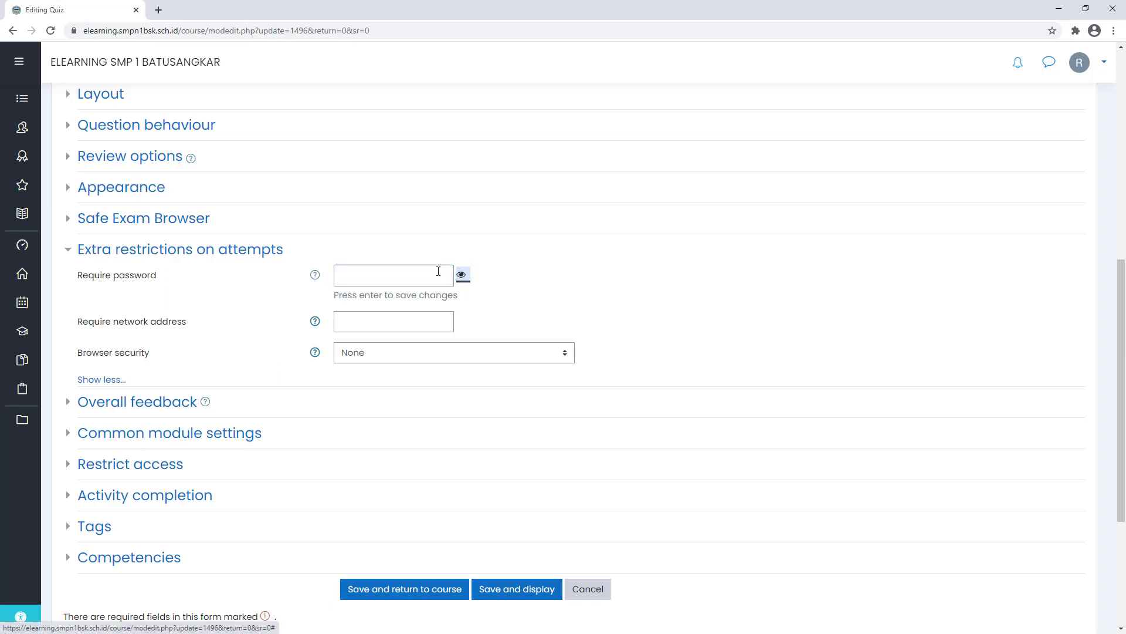
pyautogui.click(416, 271)
pyautogui.write('TESTPTS2021')
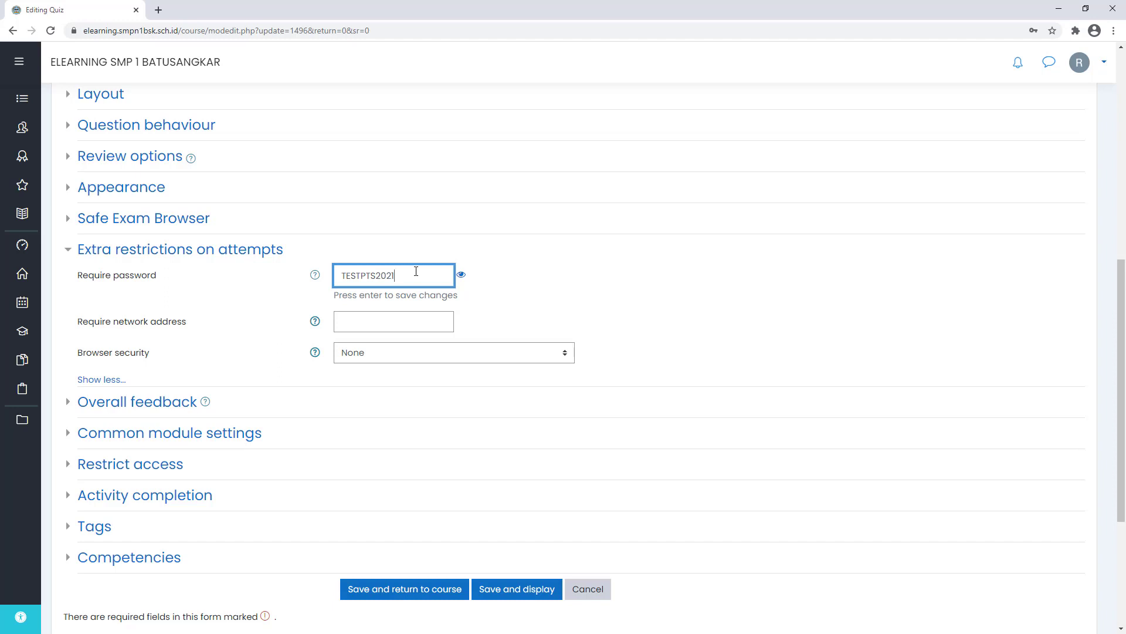
pyautogui.doubleClick(416, 271)
pyautogui.rightClick(379, 276)
pyautogui.click(406, 328)
pyautogui.click(530, 593)
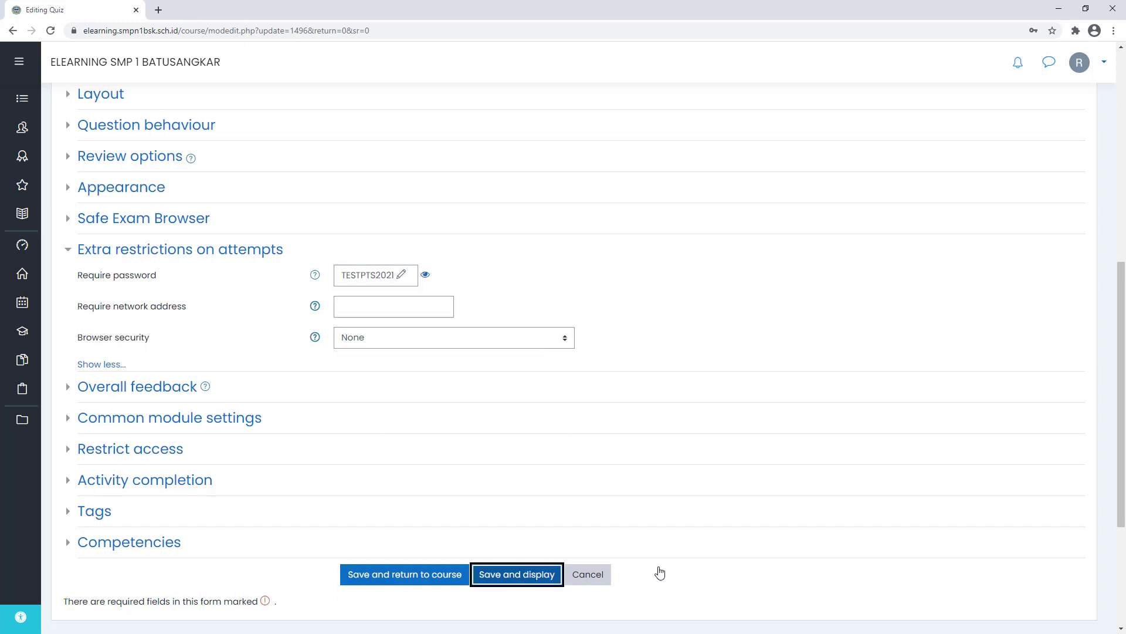
pyautogui.click(521, 576)
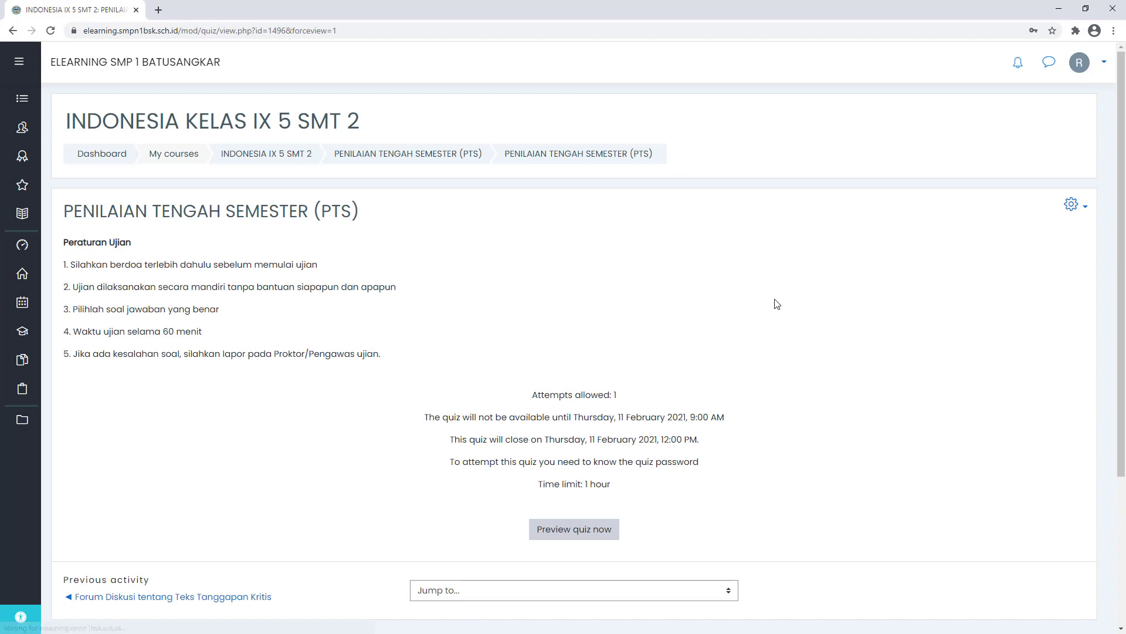
# - Start a quiz preview by pasting the copied password
pyautogui.click(573, 535)
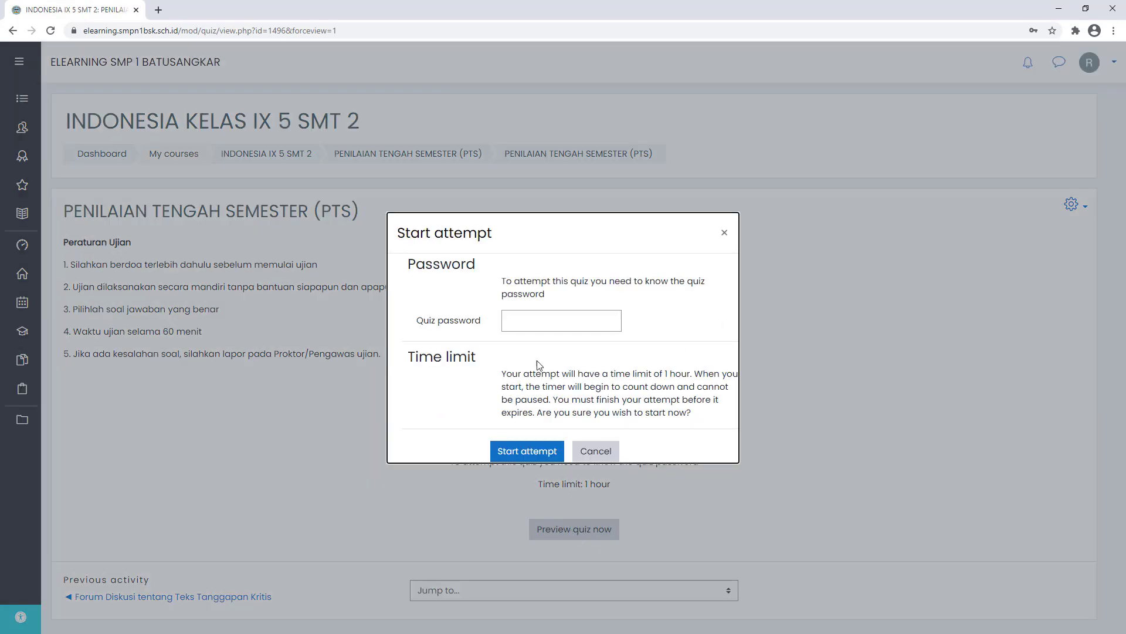
pyautogui.click(542, 324)
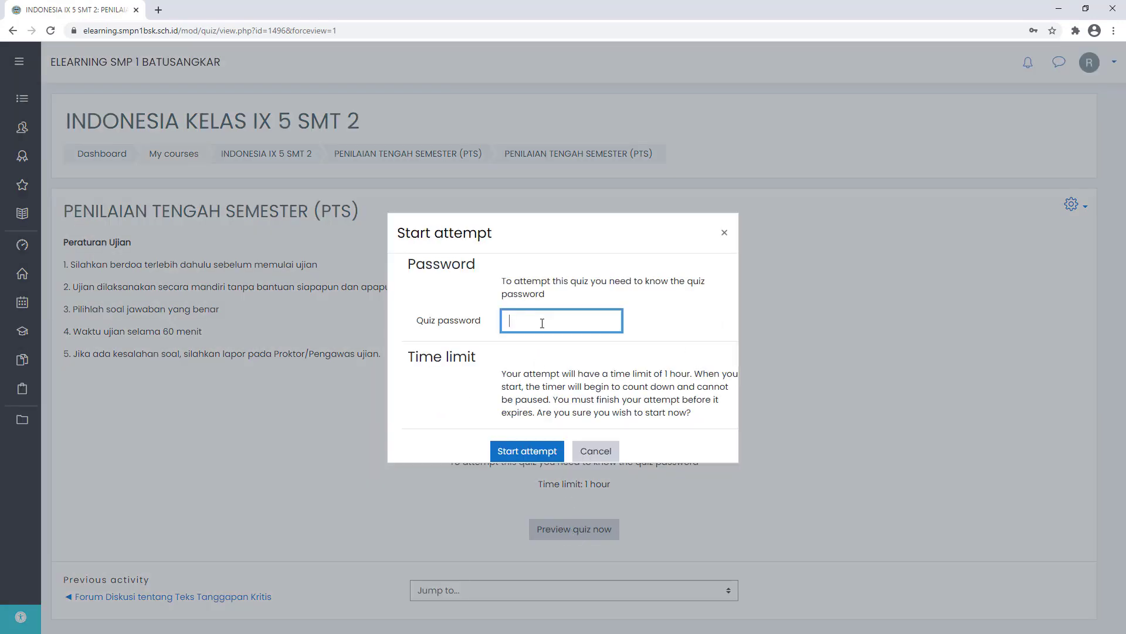
pyautogui.hotkey('ctrl', 'v')
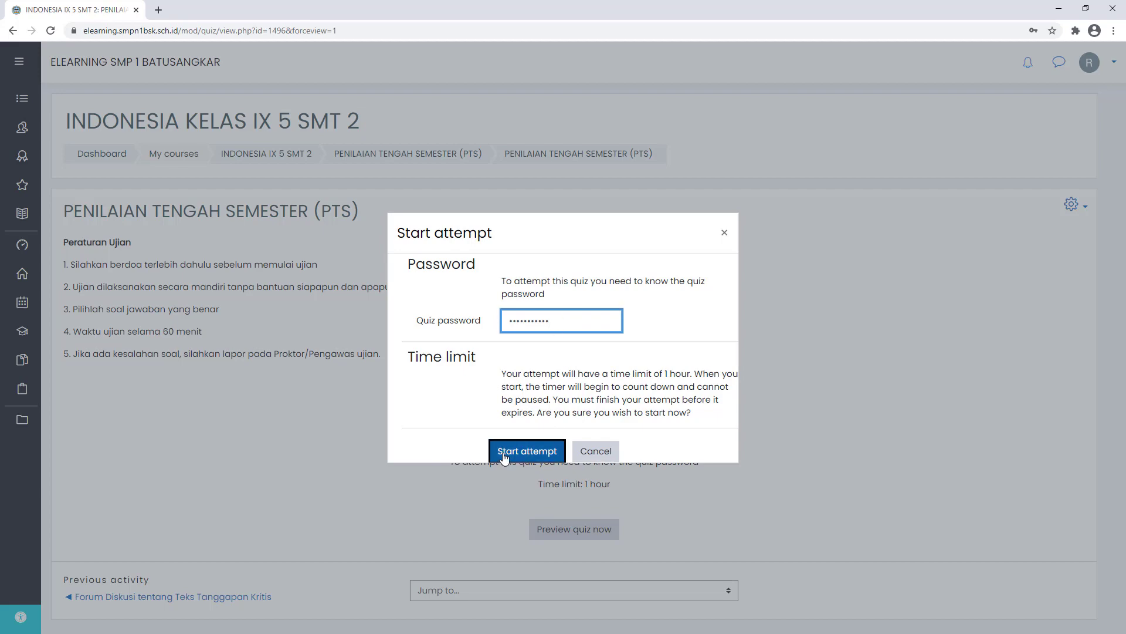
pyautogui.click(526, 451)
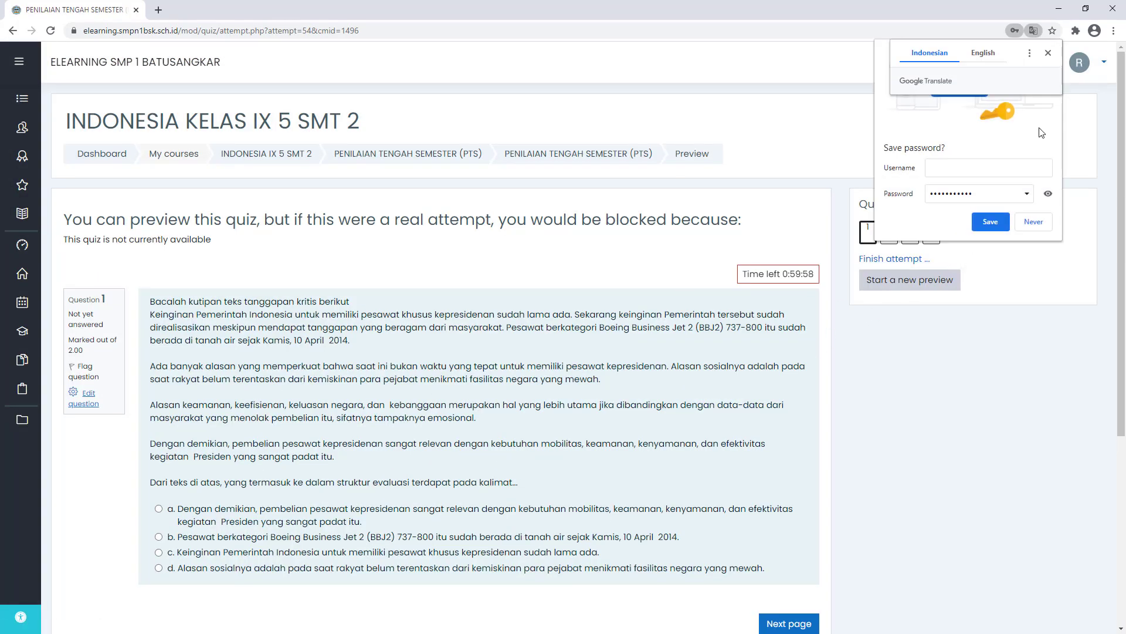
pyautogui.click(1048, 54)
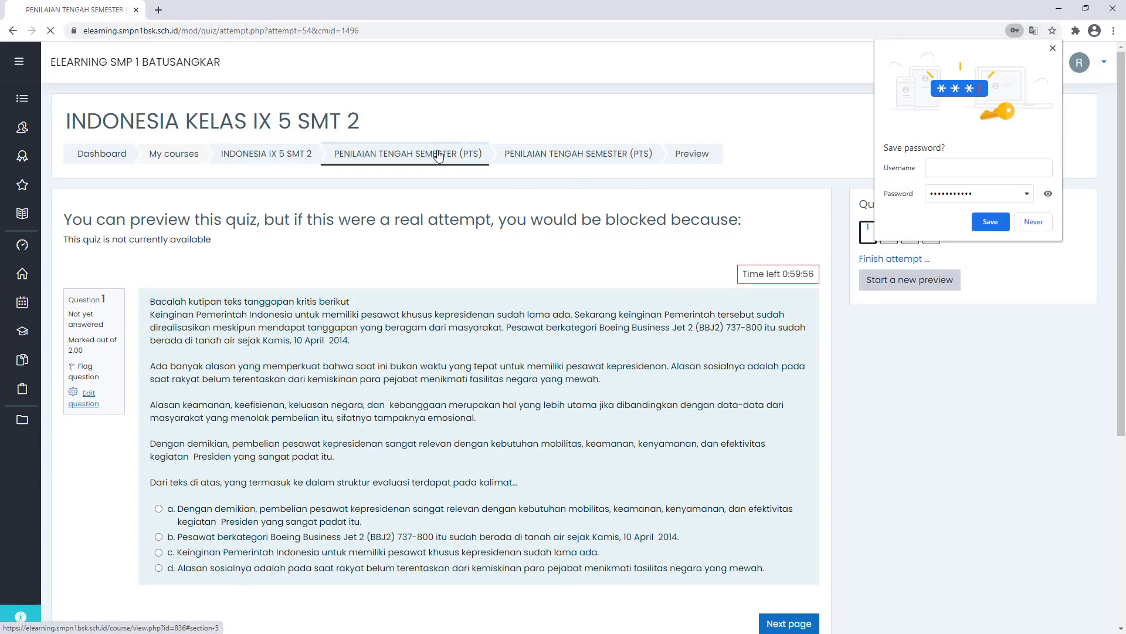
# - Back on the course, reveal the stored quiz password in settings, then cancel without changes
pyautogui.click(440, 154)
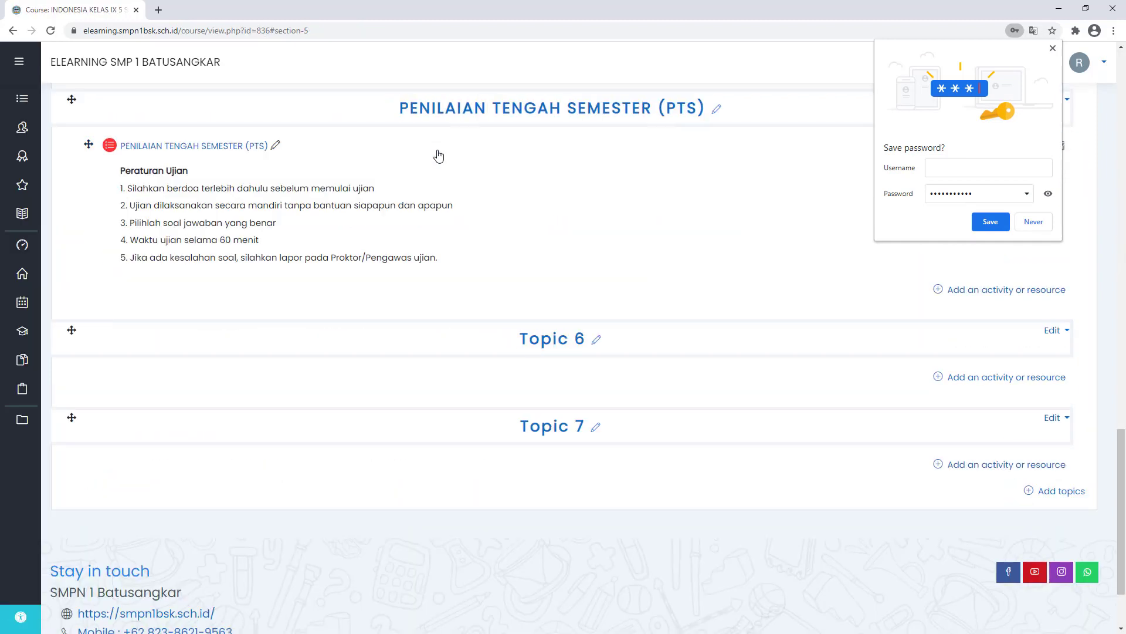
pyautogui.click(1052, 50)
pyautogui.click(1017, 144)
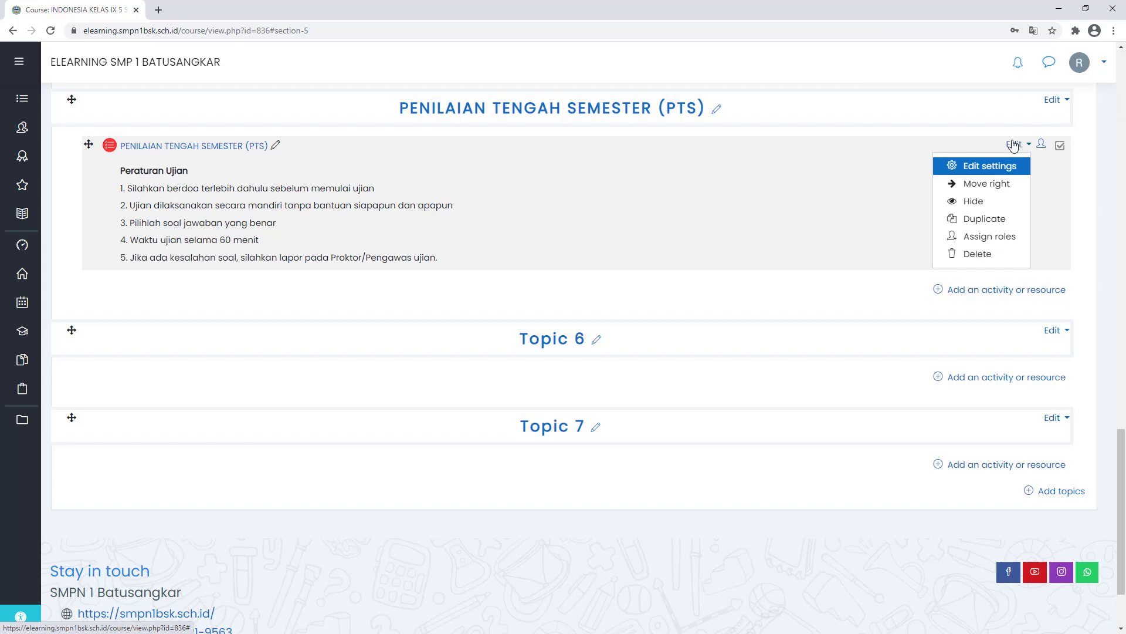
pyautogui.click(982, 168)
pyautogui.scroll(-5, 277, 385)
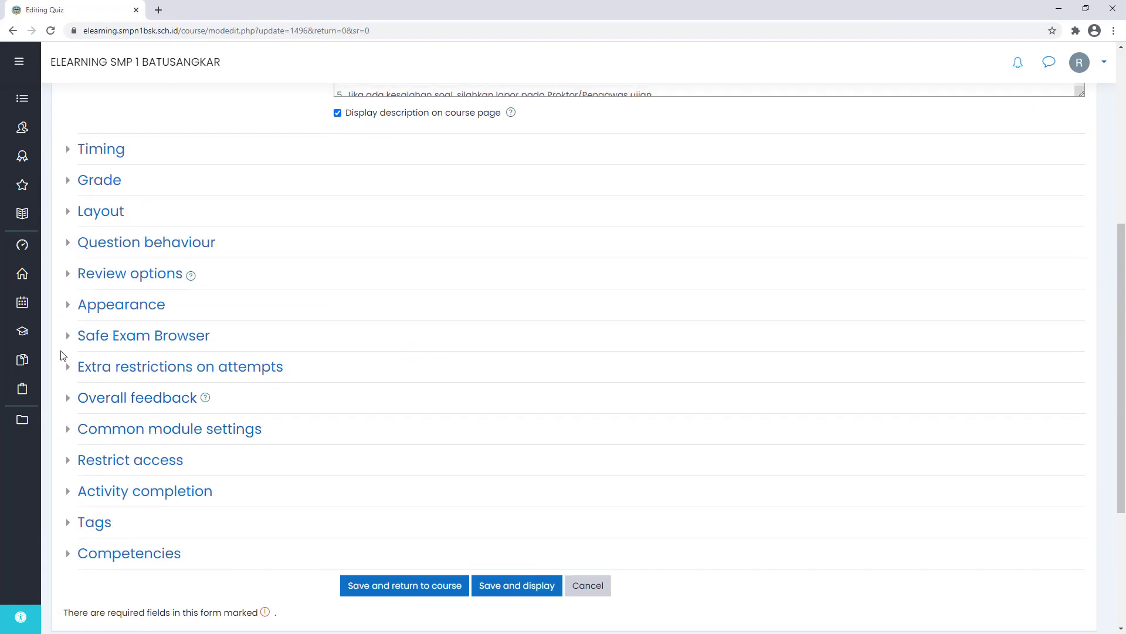
pyautogui.click(121, 367)
pyautogui.click(414, 395)
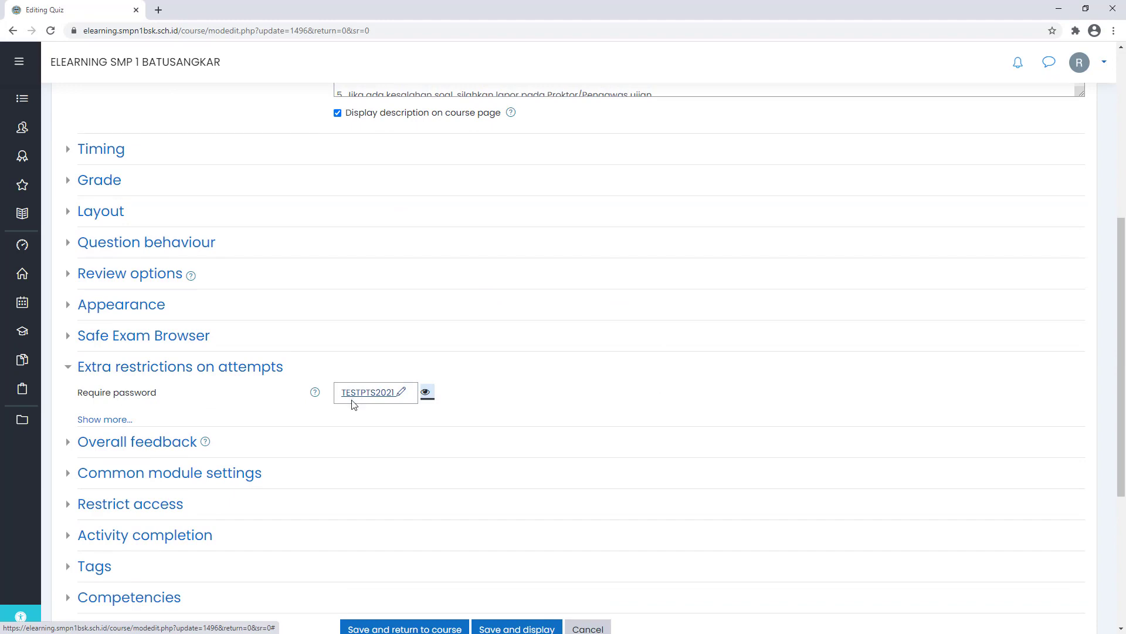
pyautogui.scroll(-5, 354, 404)
pyautogui.click(598, 361)
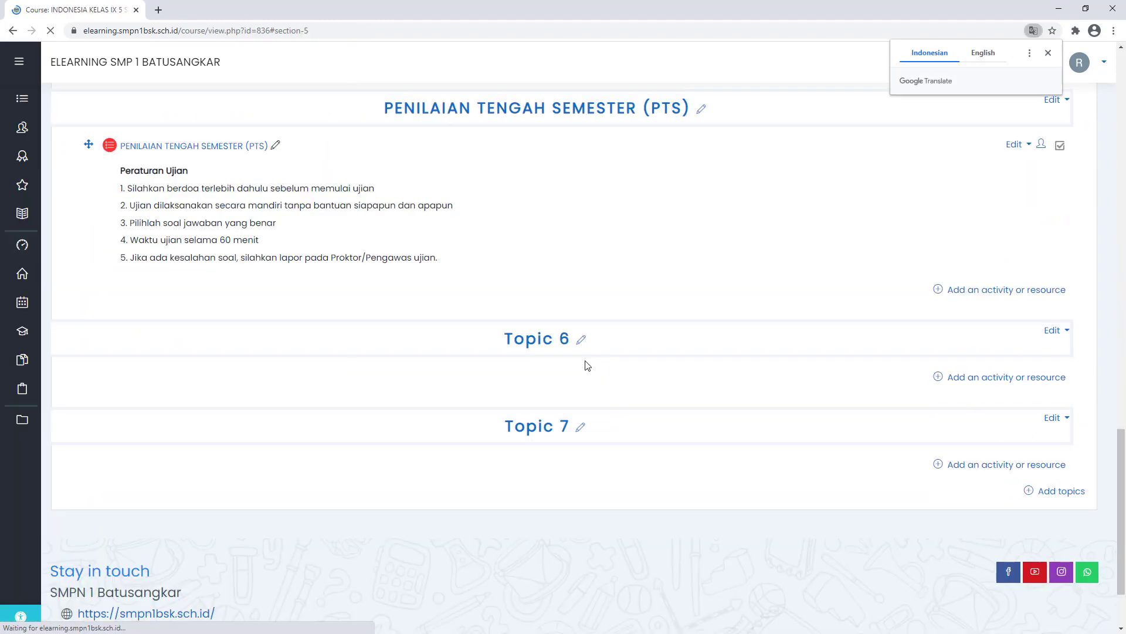
pyautogui.scroll(4, 352, 294)
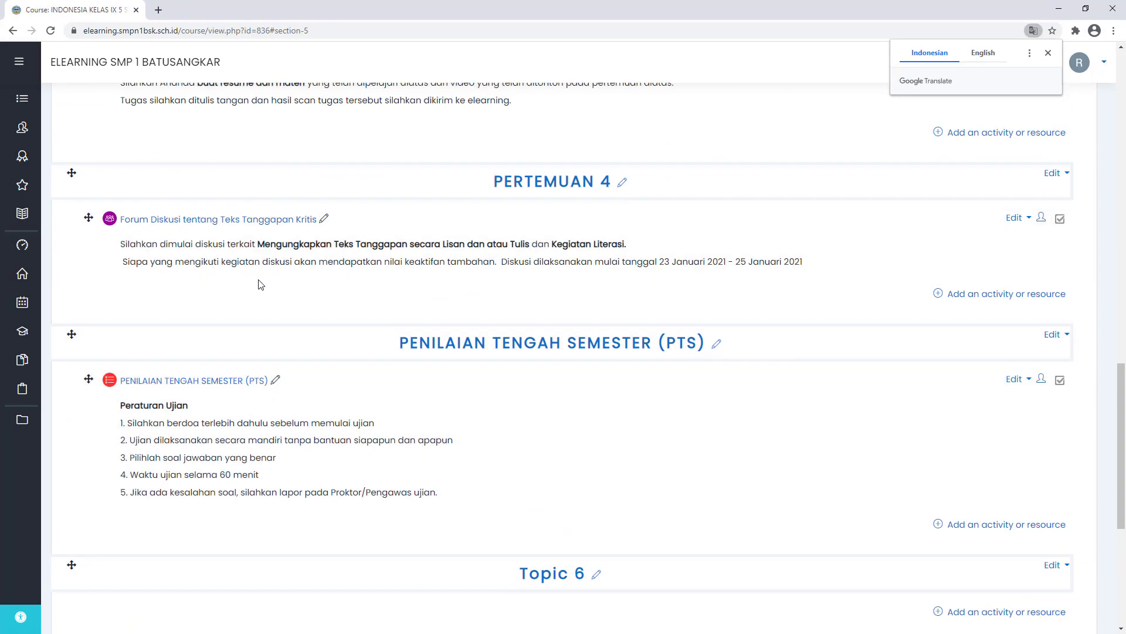